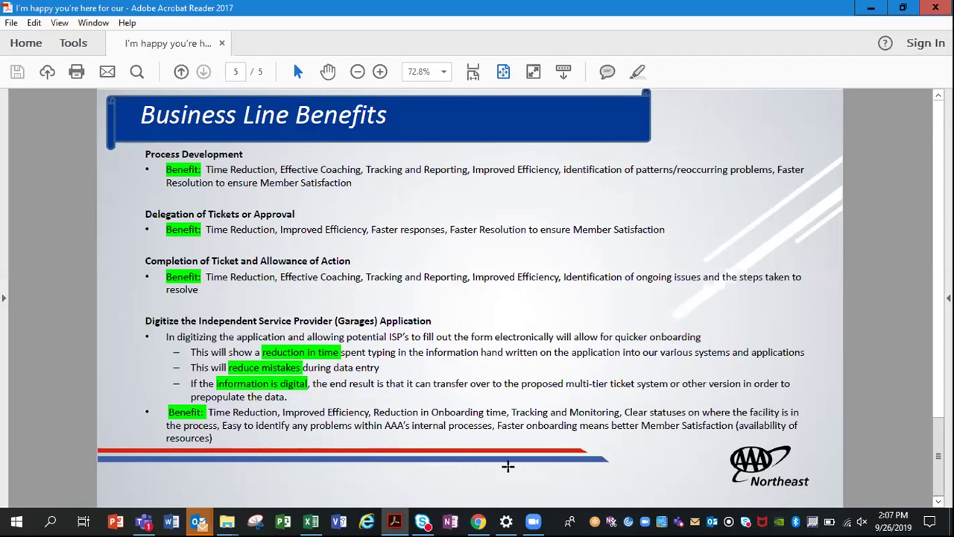
Step: Switch to Chrome and look over all service categories in the BOSSDesk Service Catalog
mouse_move(479, 520)
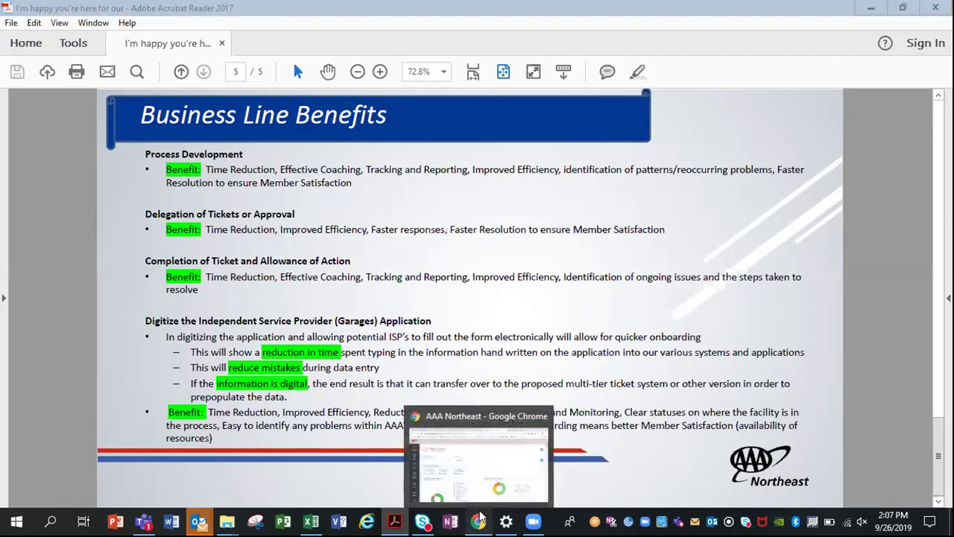
click(479, 517)
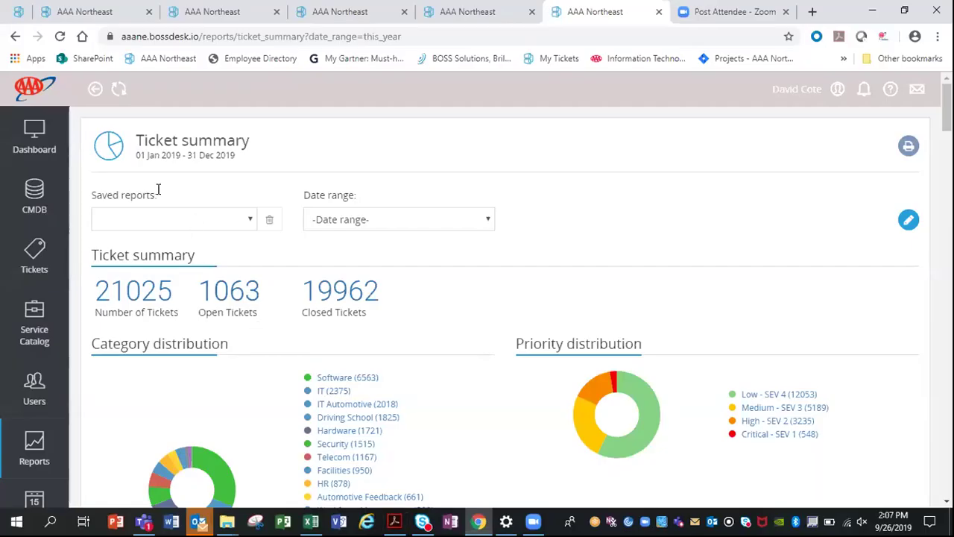
click(93, 14)
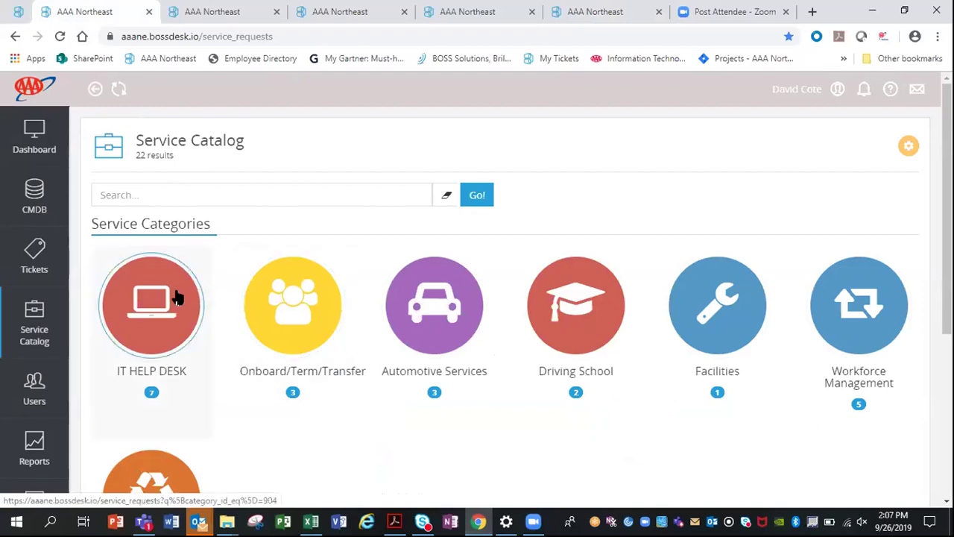
scroll(178, 298, down, 1)
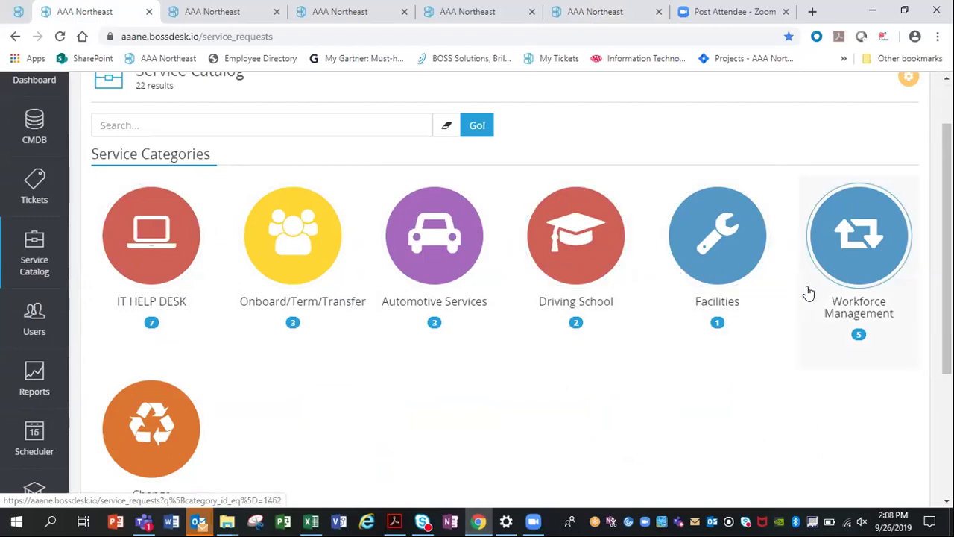
scroll(809, 291, down, 1)
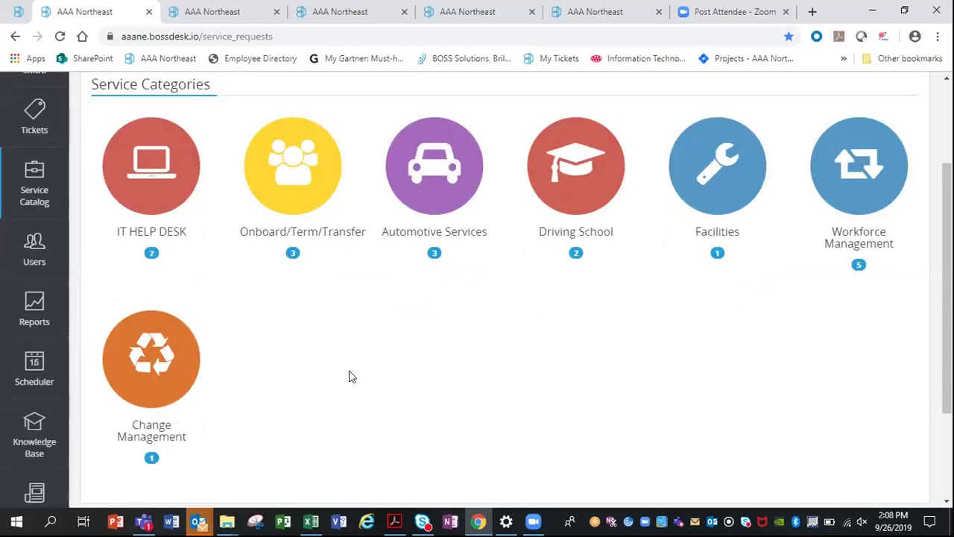
Step: Open the IT Hardware request form from the IT HELP DESK category and view its request details
click(159, 200)
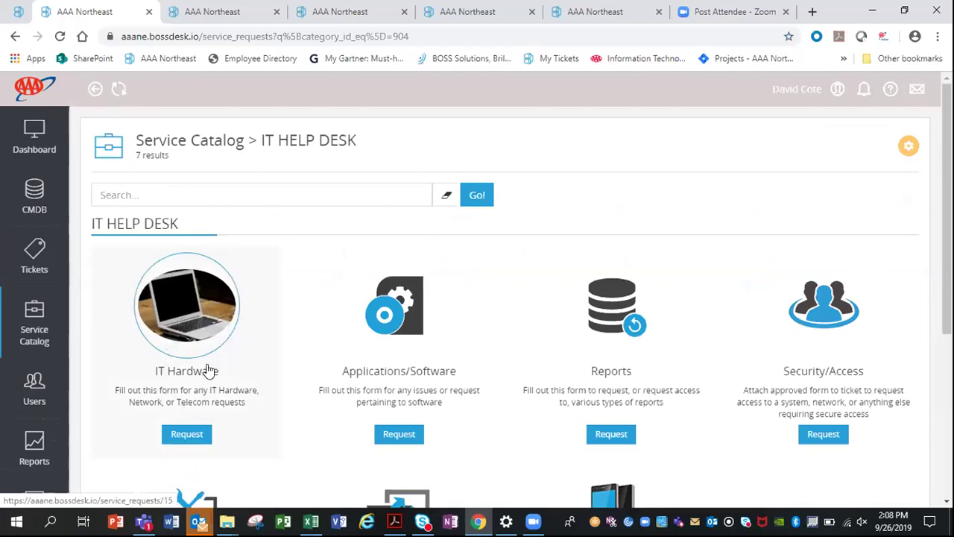
scroll(229, 381, down, 1)
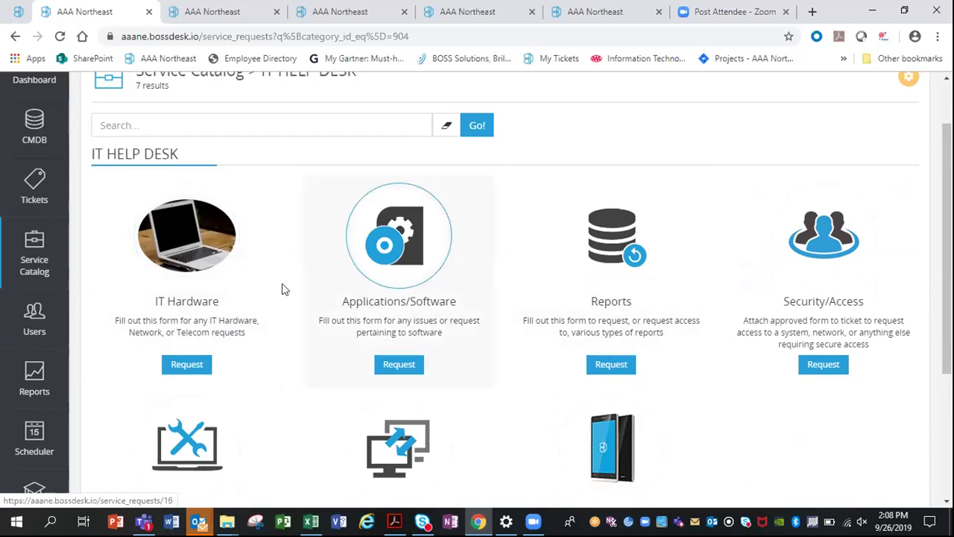
click(162, 258)
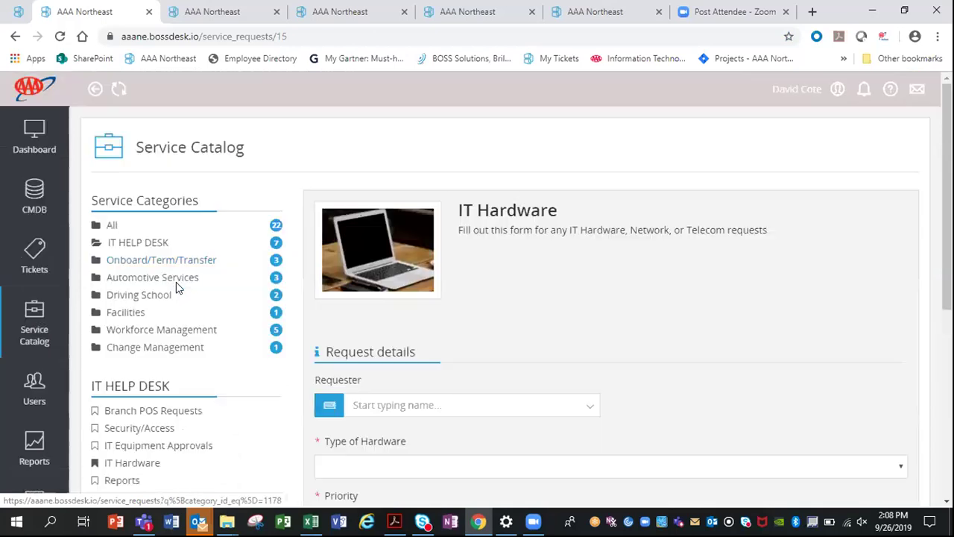
scroll(183, 288, down, 1)
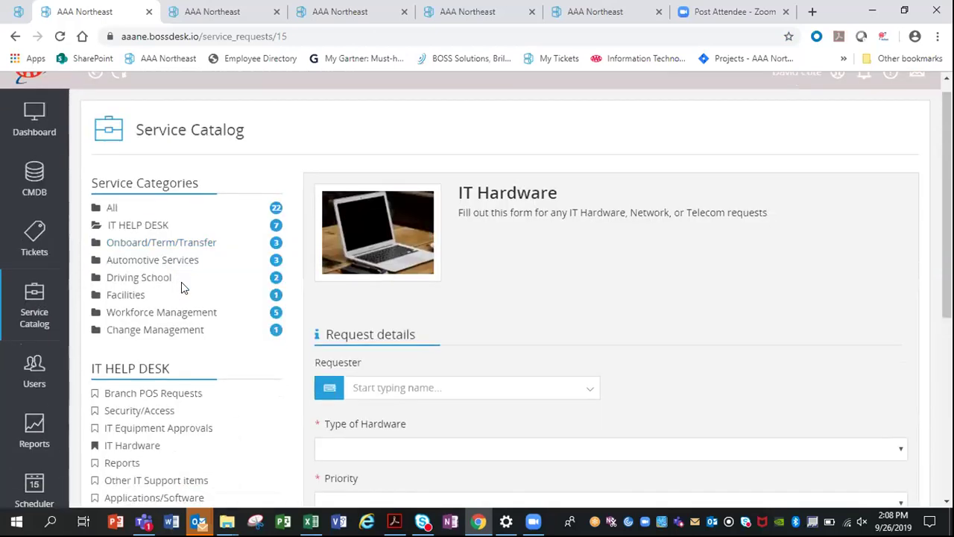
scroll(183, 287, down, 3)
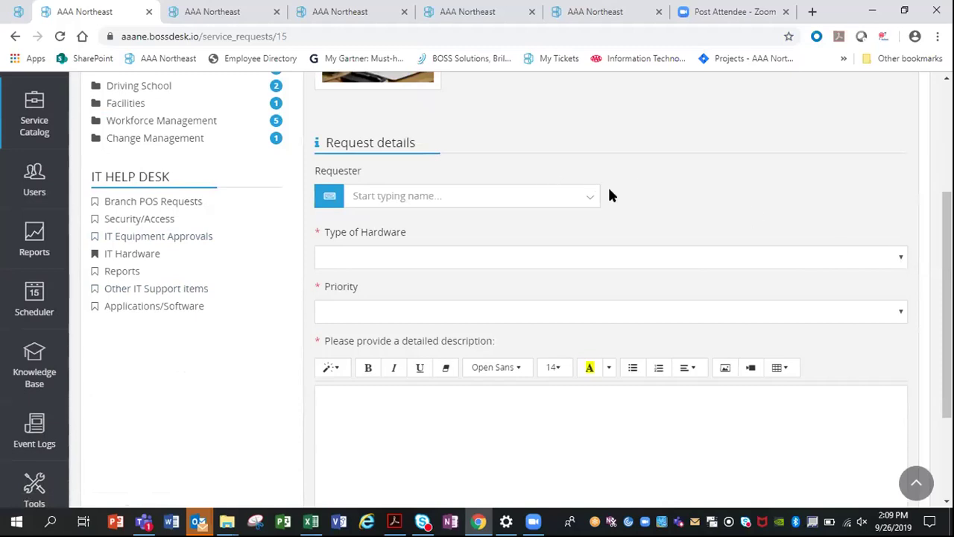
Step: Check the Type of Hardware options without choosing one and review the rest of the IT Hardware form
click(900, 257)
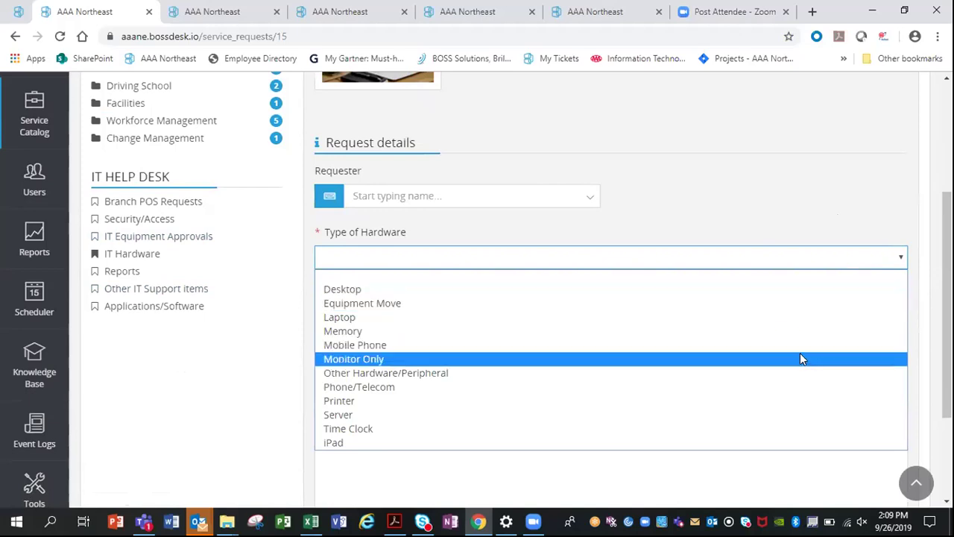
click(263, 398)
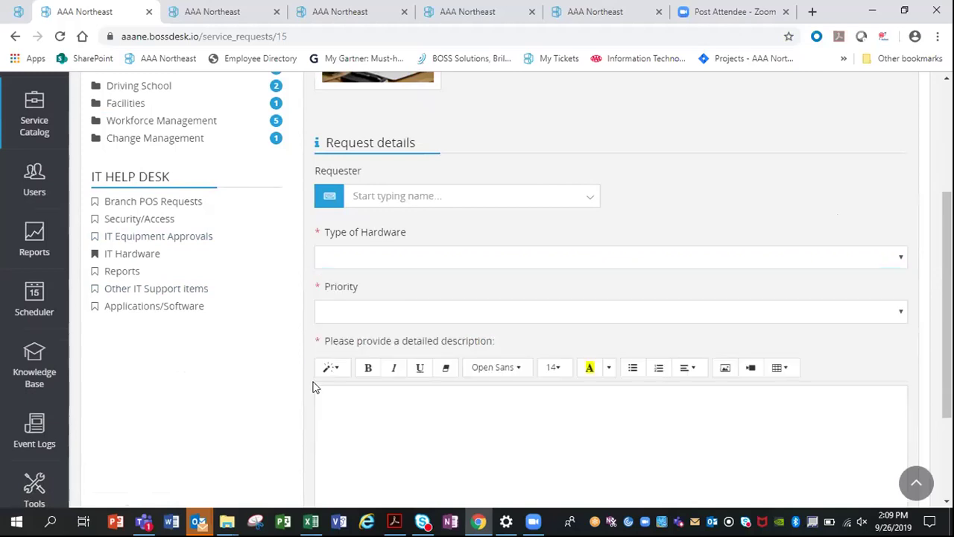
scroll(436, 389, down, 1)
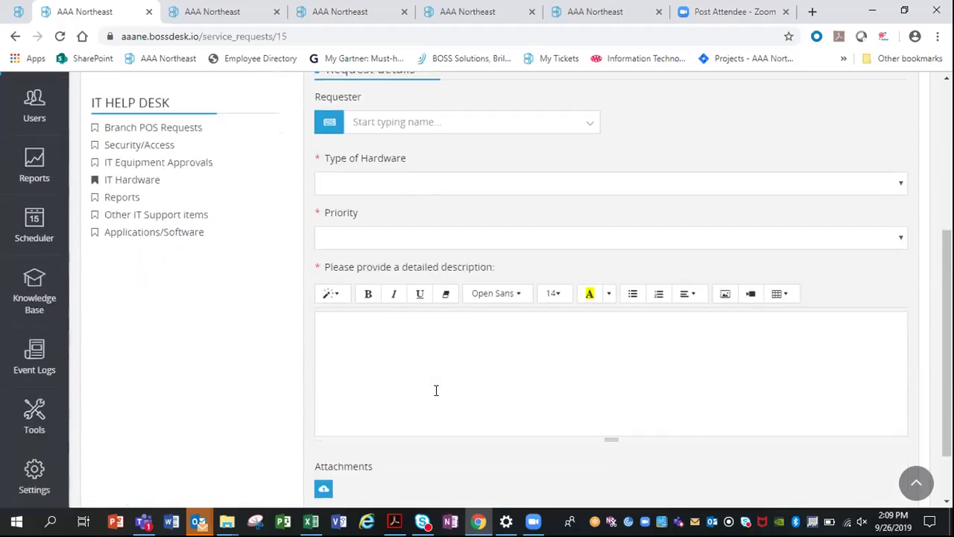
scroll(436, 390, down, 1)
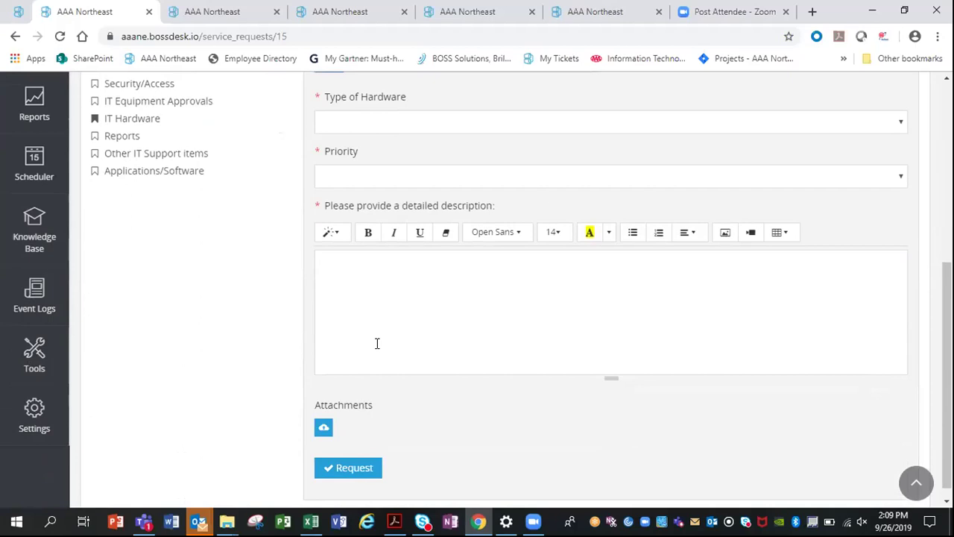
scroll(376, 343, up, 4)
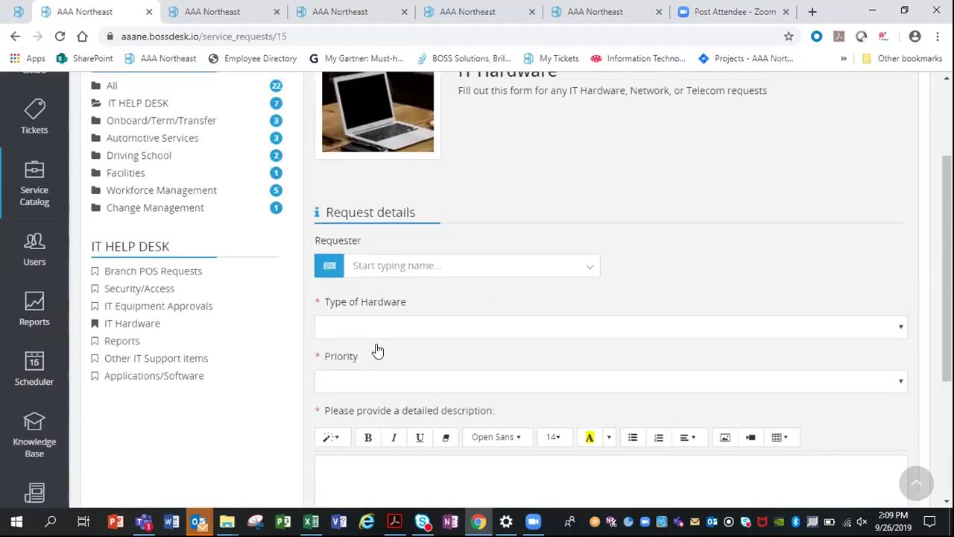
Step: Open the Applications/Software request form from the IT HELP DESK category and look through its Software options without choosing one
click(15, 36)
click(432, 238)
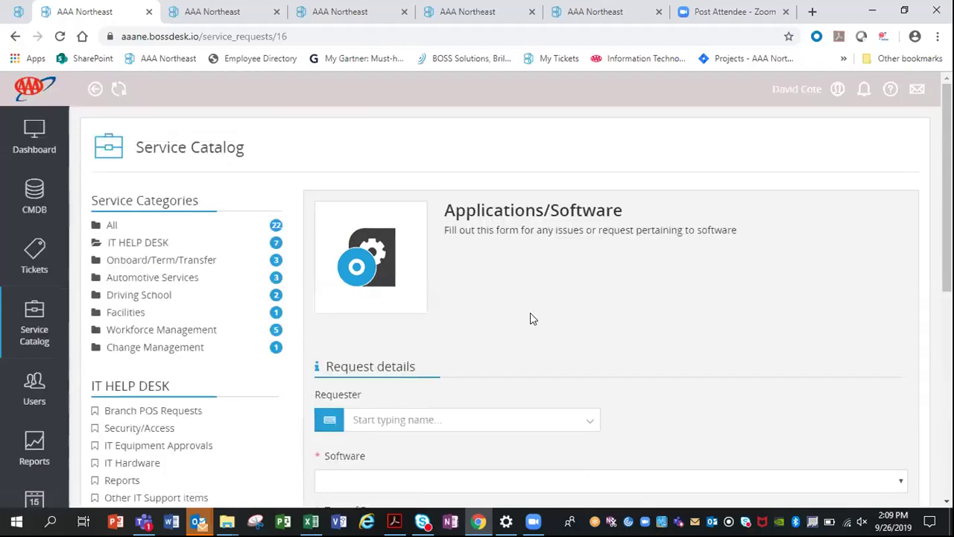
scroll(533, 317, down, 2)
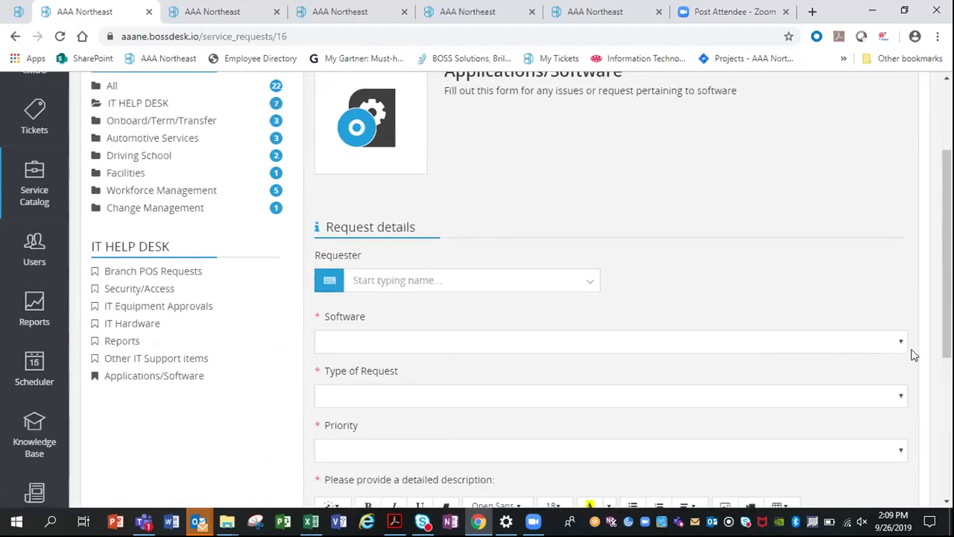
click(901, 344)
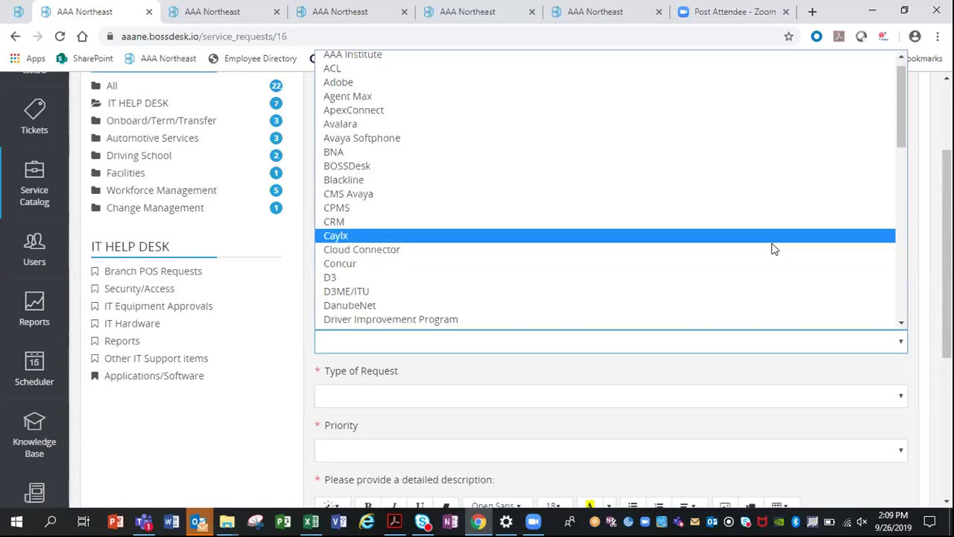
scroll(774, 249, down, 8)
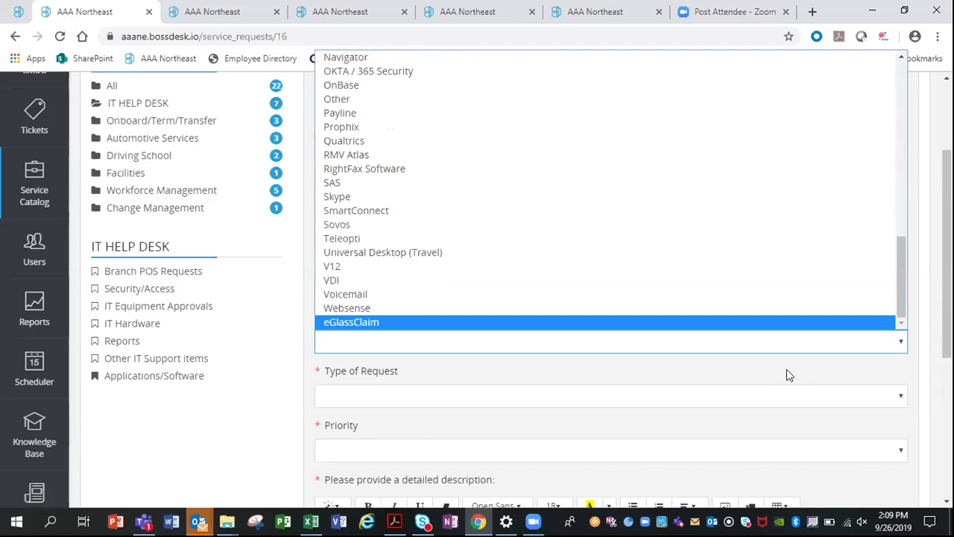
click(792, 368)
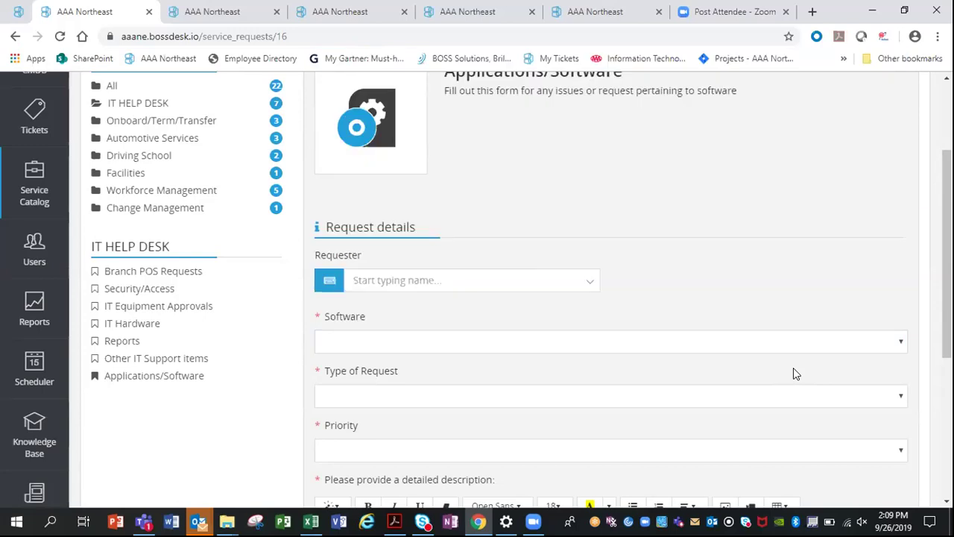
Step: View the Type of Request options on the Applications/Software form without choosing one
scroll(783, 365, down, 1)
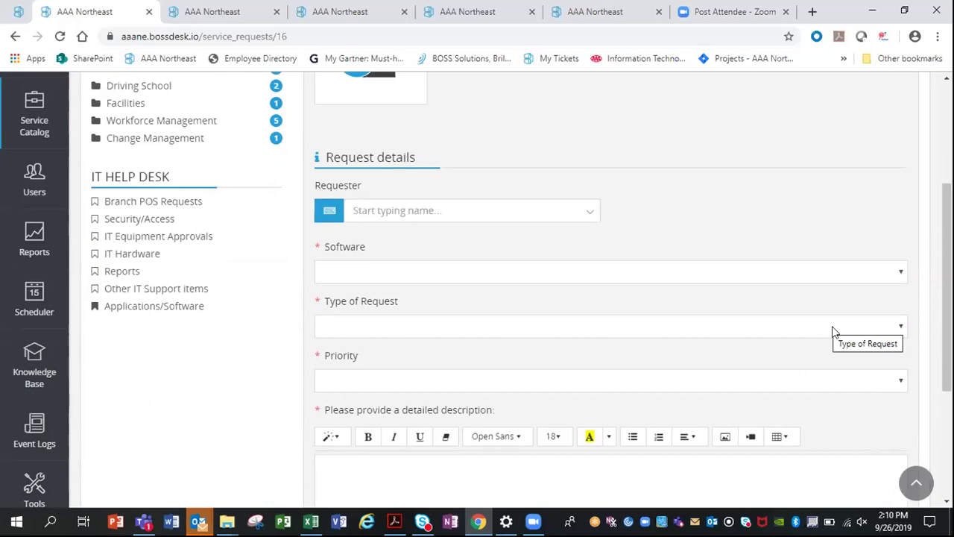
click(902, 328)
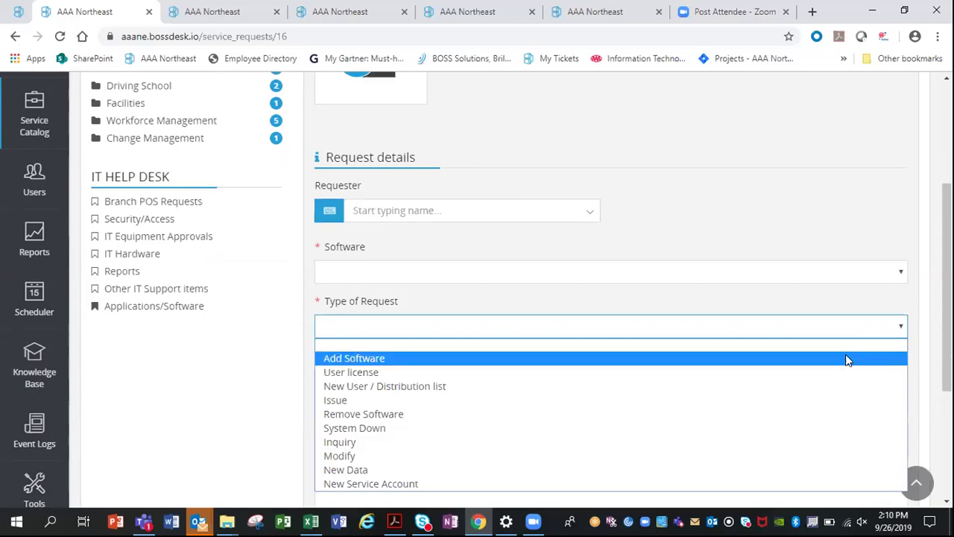
click(701, 256)
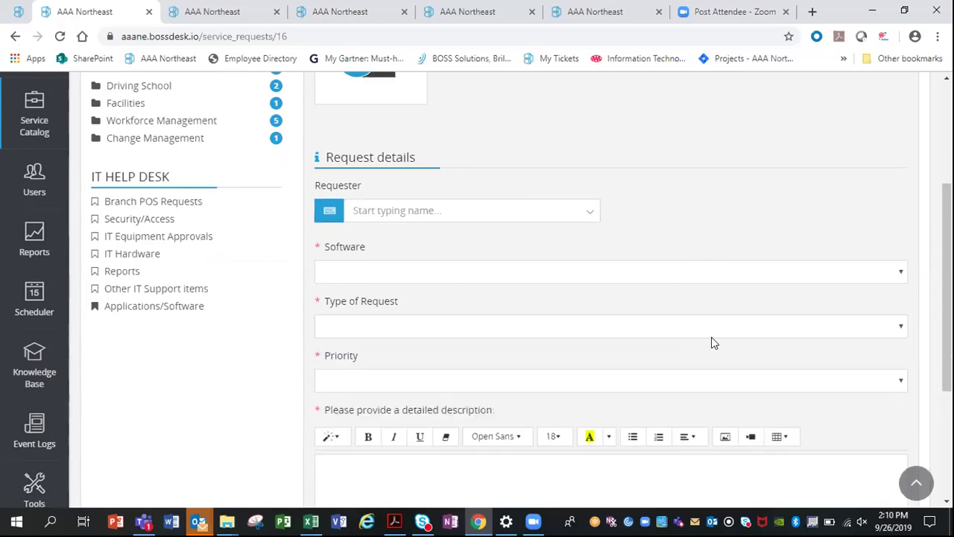
Step: View the Priority options without choosing one, including the description and attachment fields below
click(899, 380)
click(898, 380)
scroll(899, 380, down, 1)
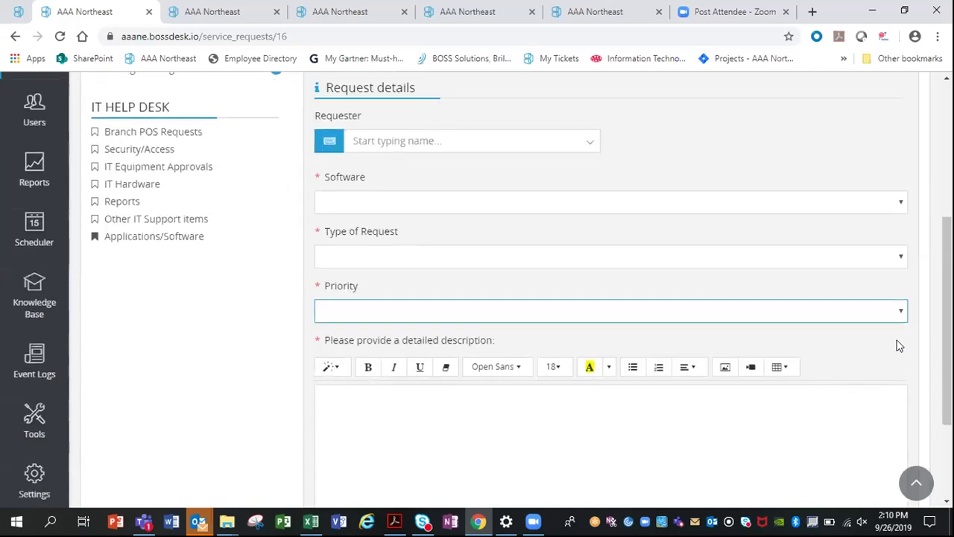
click(900, 310)
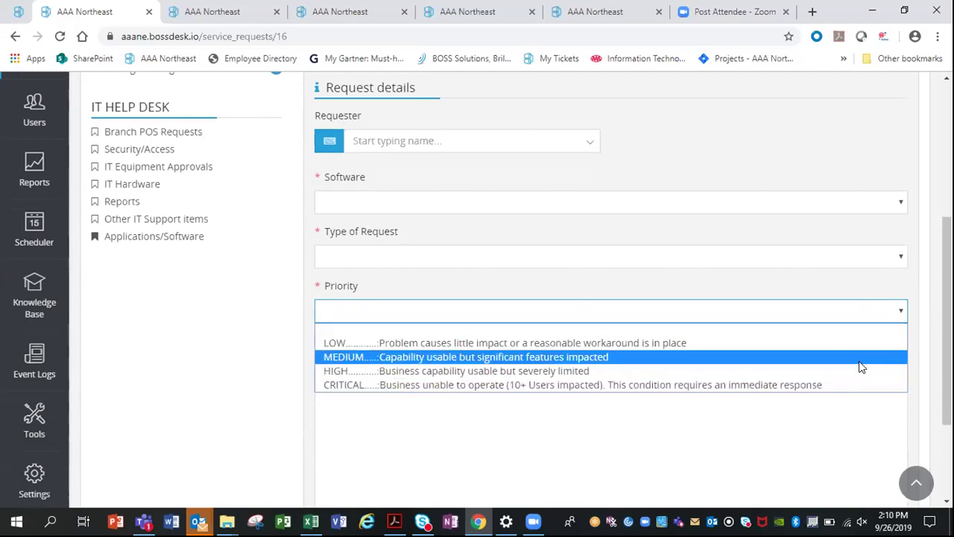
click(763, 240)
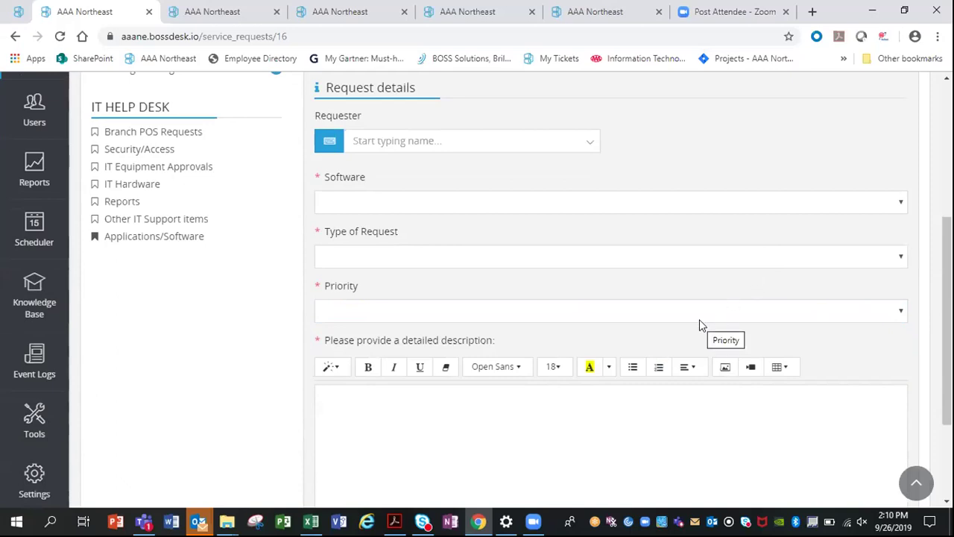
scroll(699, 319, down, 1)
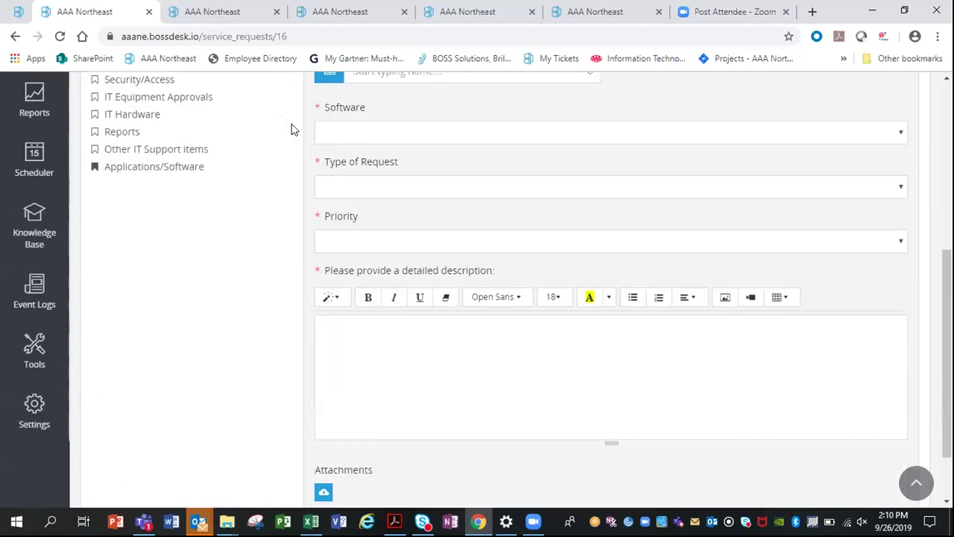
Step: Return to the IT HELP DESK request forms and open the IT Equipment Approvals form
click(14, 37)
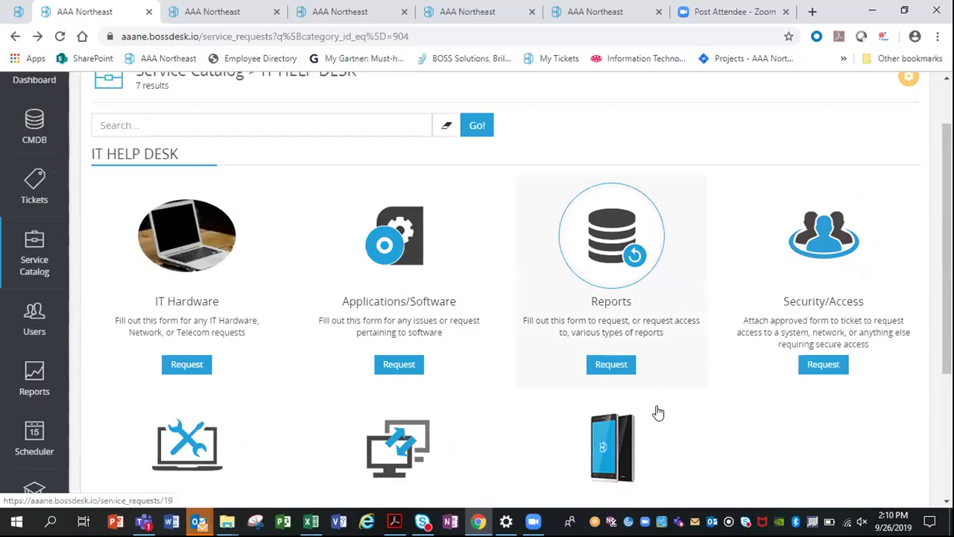
scroll(648, 410, down, 3)
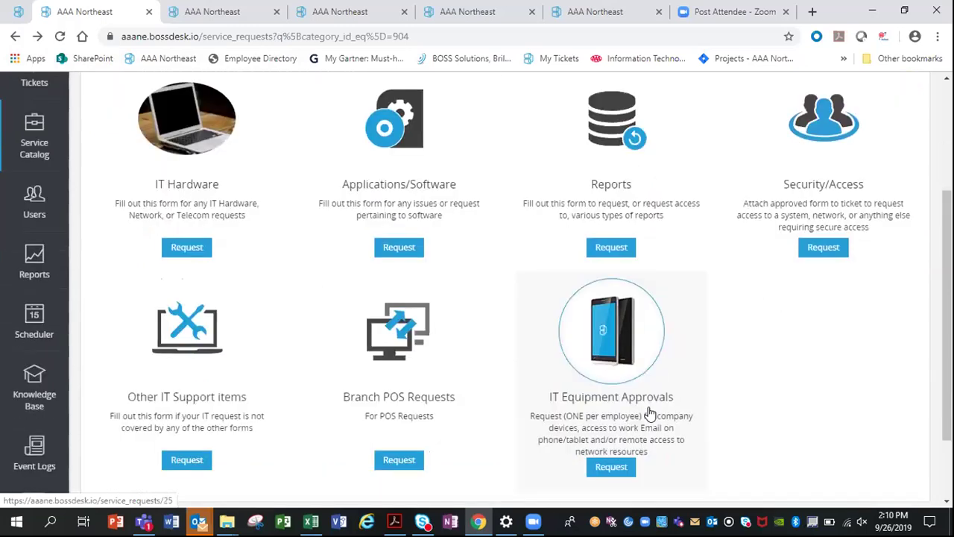
scroll(648, 412, down, 1)
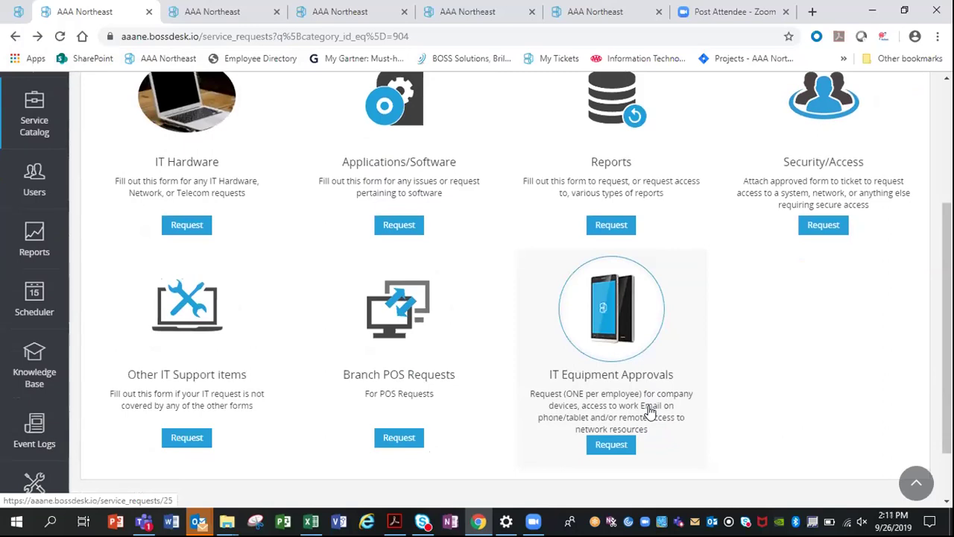
click(619, 347)
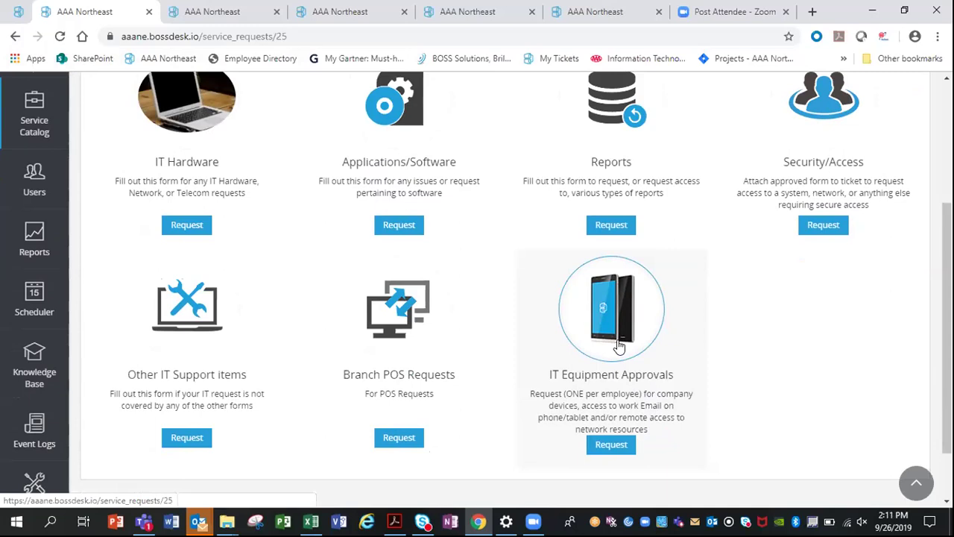
Step: Look through the IT Equipment Approvals form's requester, employee, equipment and explanation fields, and return to the IT HELP DESK request forms
scroll(611, 351, down, 2)
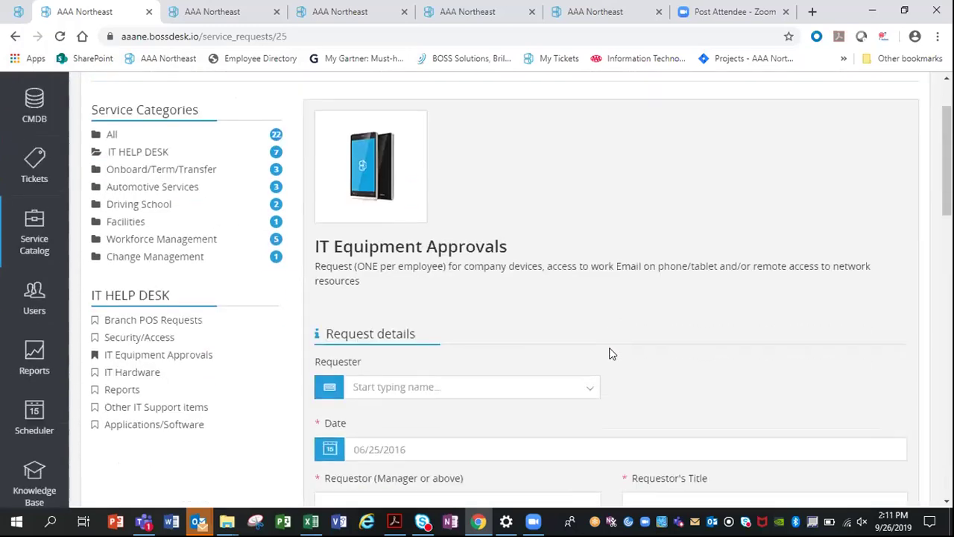
scroll(609, 353, down, 1)
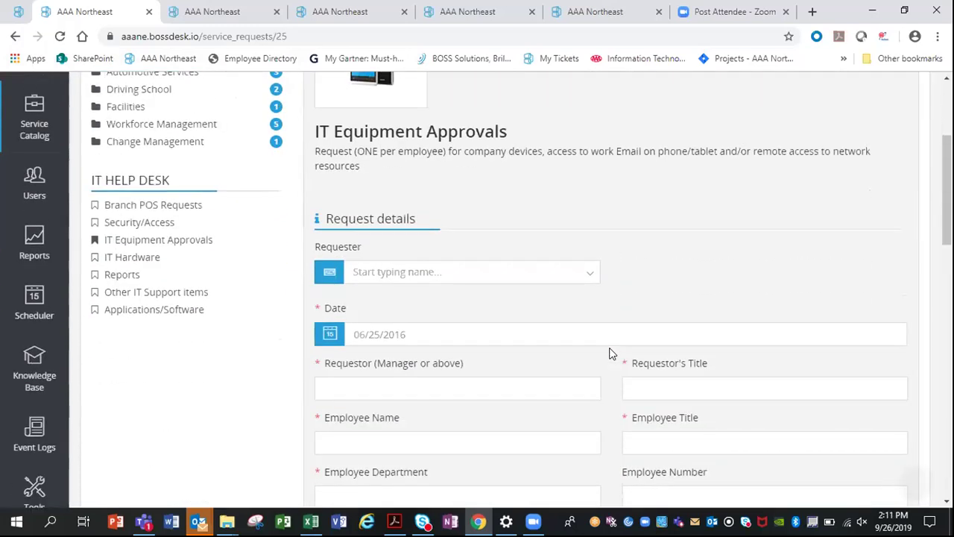
scroll(609, 354, down, 1)
scroll(593, 336, down, 1)
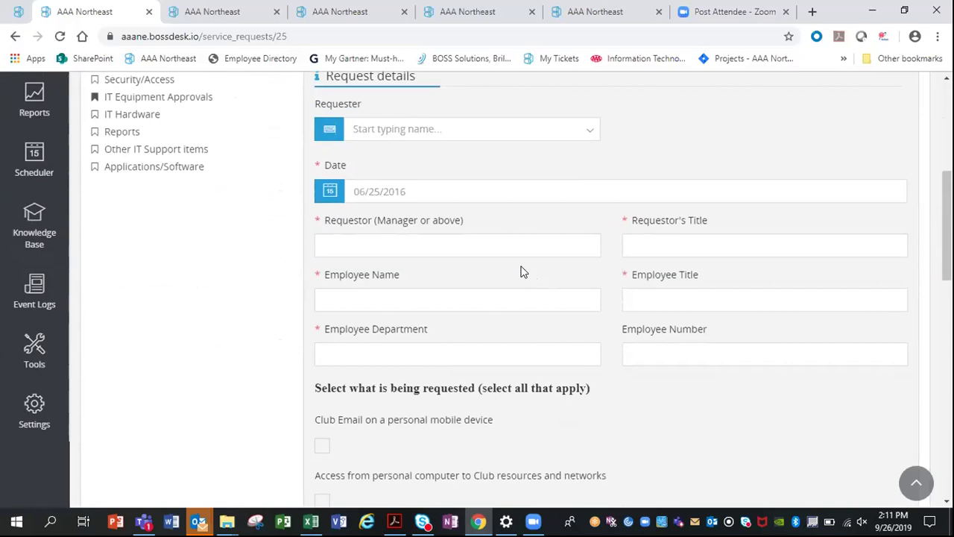
scroll(522, 275, down, 1)
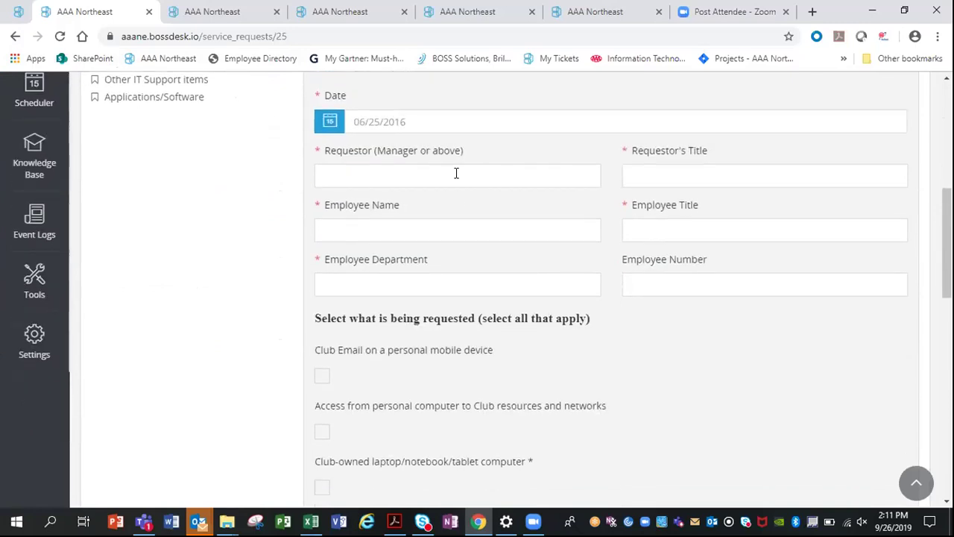
scroll(472, 249, down, 2)
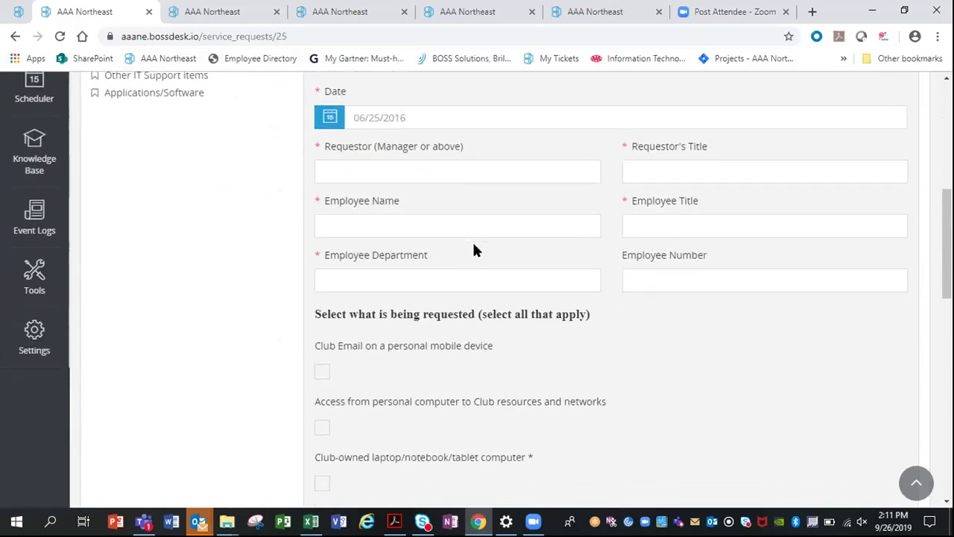
scroll(393, 277, down, 1)
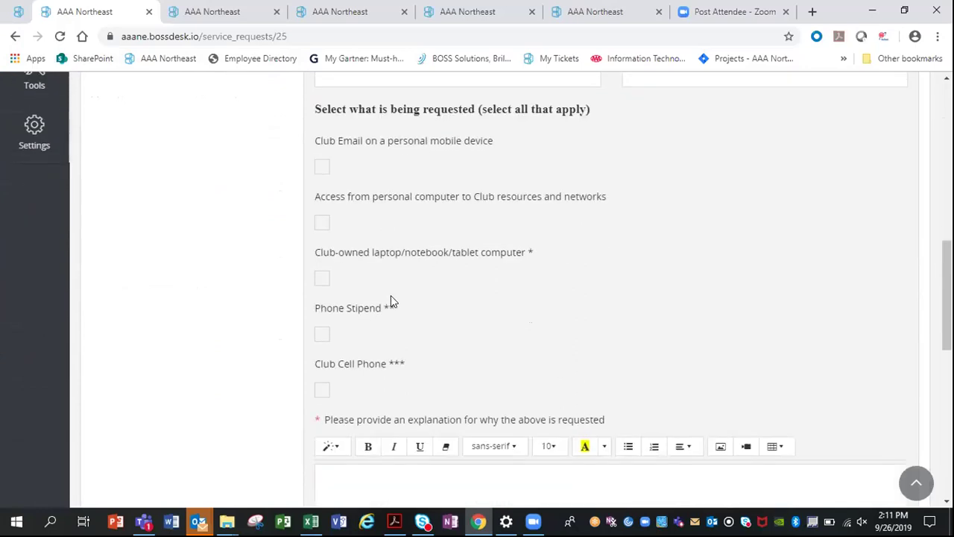
scroll(405, 334, down, 1)
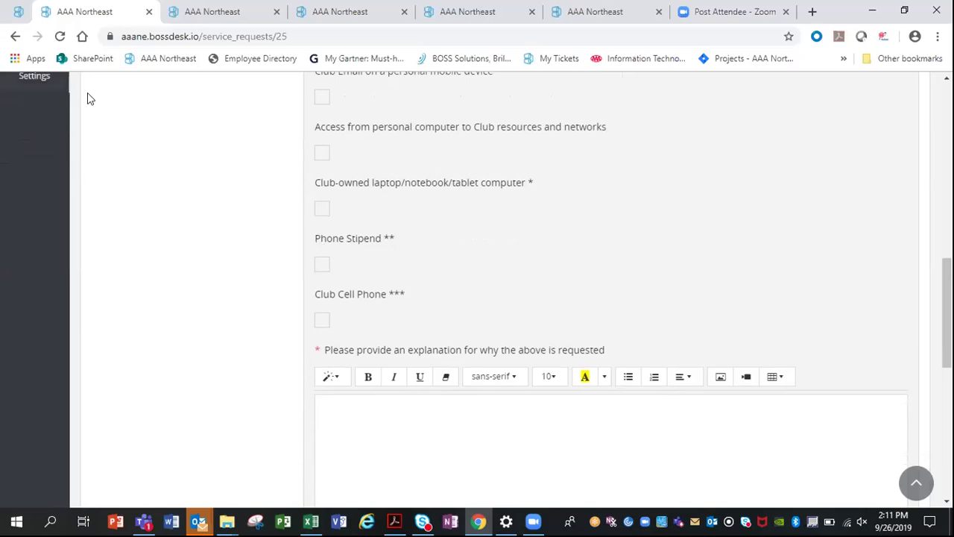
click(3, 49)
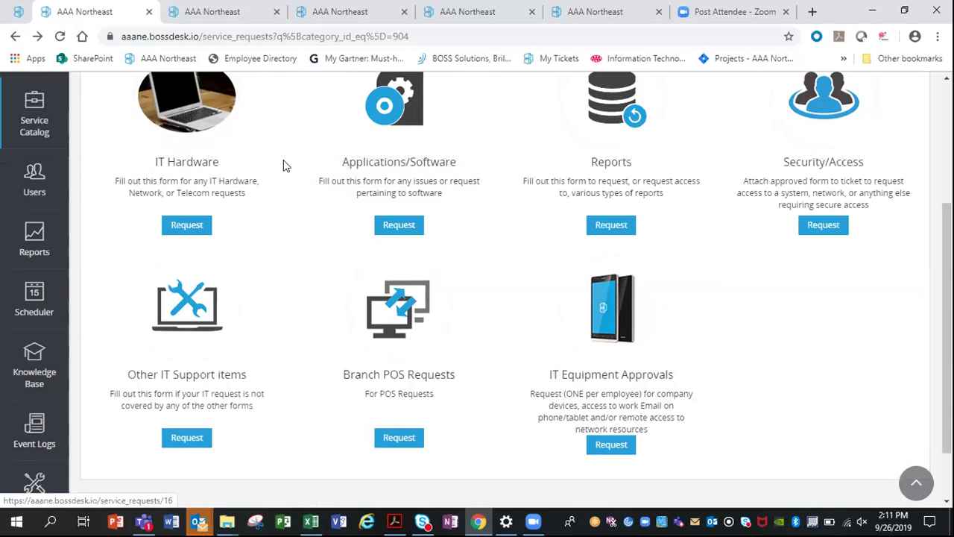
scroll(282, 162, up, 2)
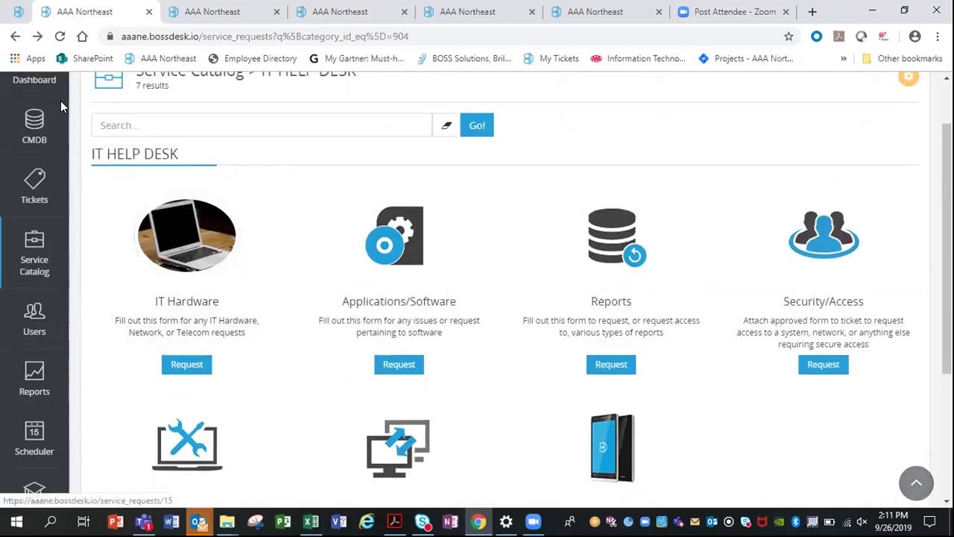
Step: Switch to the IT Helpdesk Team summary report and examine its ticket totals and its category and priority distributions
click(191, 7)
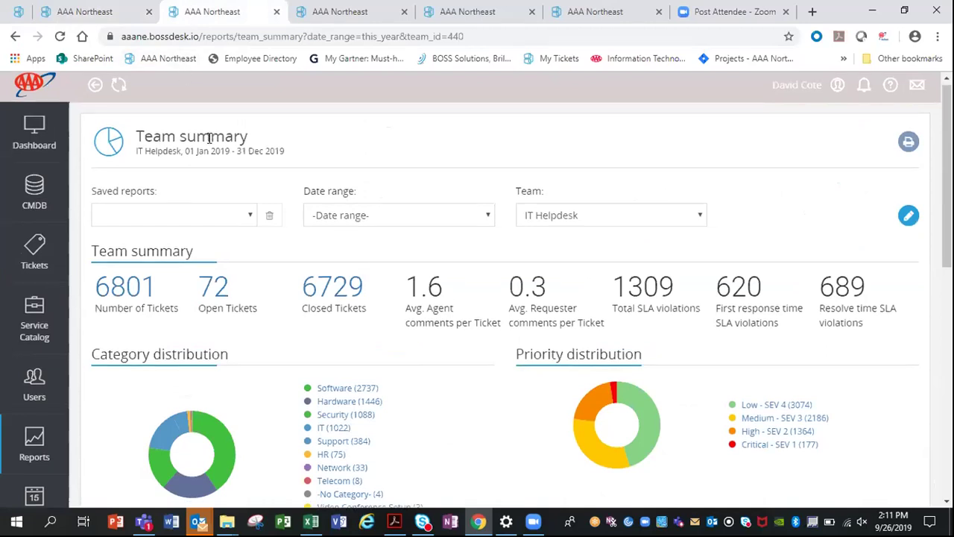
scroll(201, 137, down, 1)
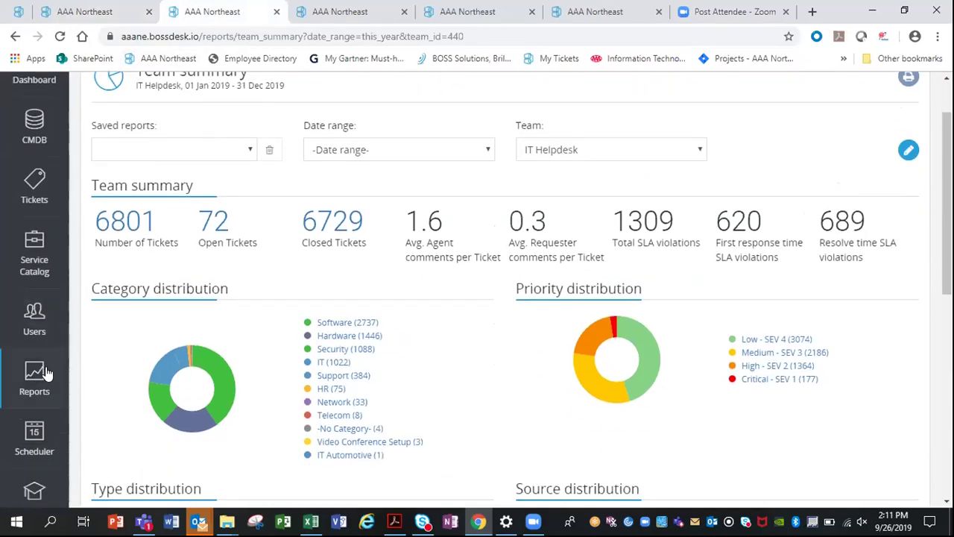
scroll(185, 202, up, 1)
scroll(195, 199, down, 1)
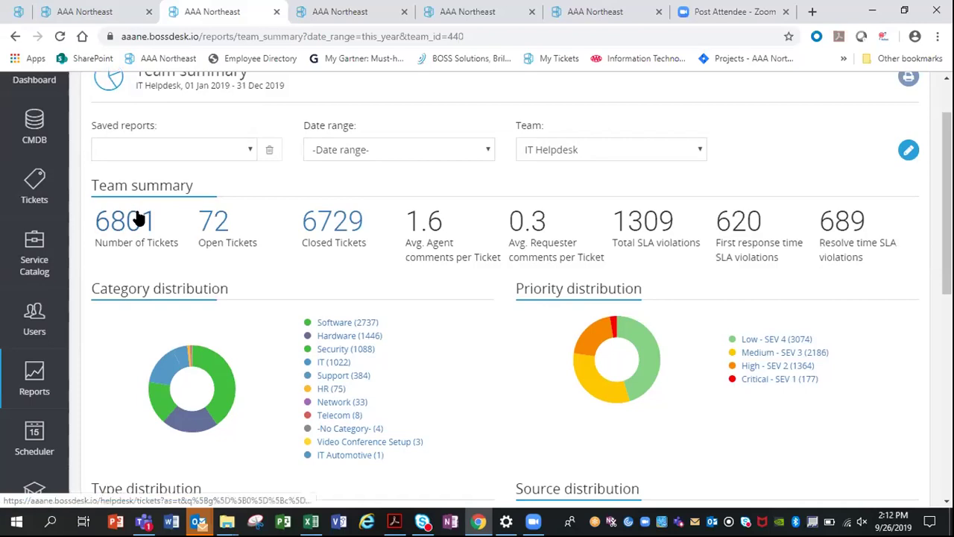
Step: Open the report's Open Tickets link, return to the Team summary, and look through its distribution charts
click(216, 223)
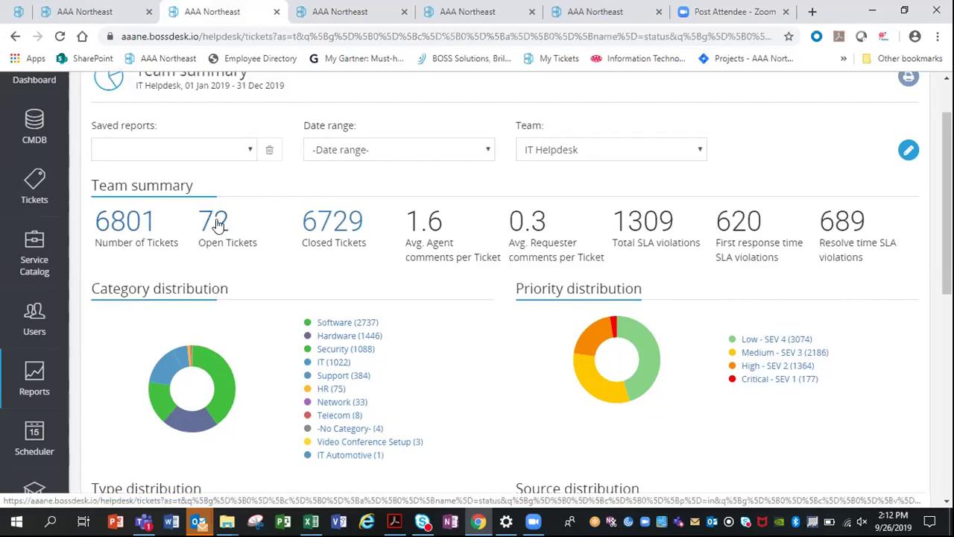
click(15, 36)
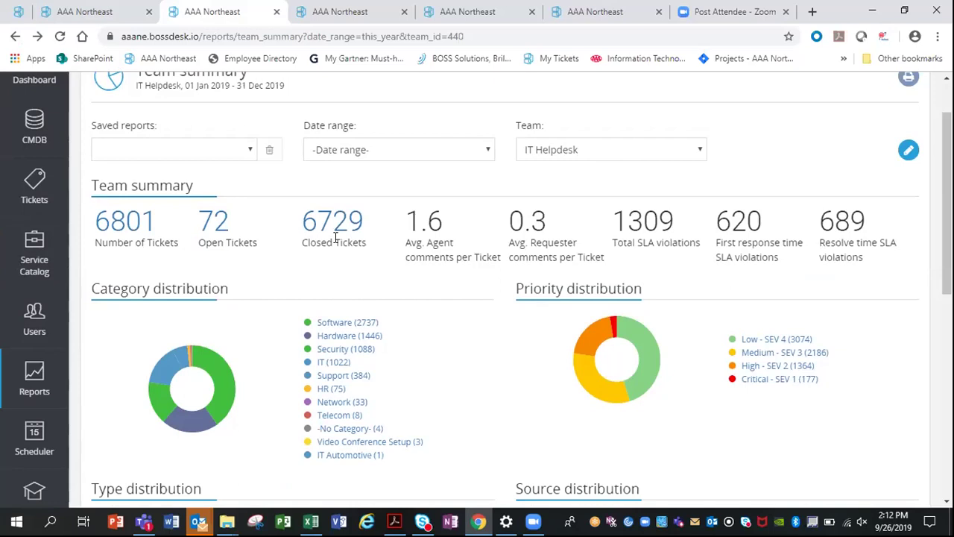
scroll(336, 237, down, 2)
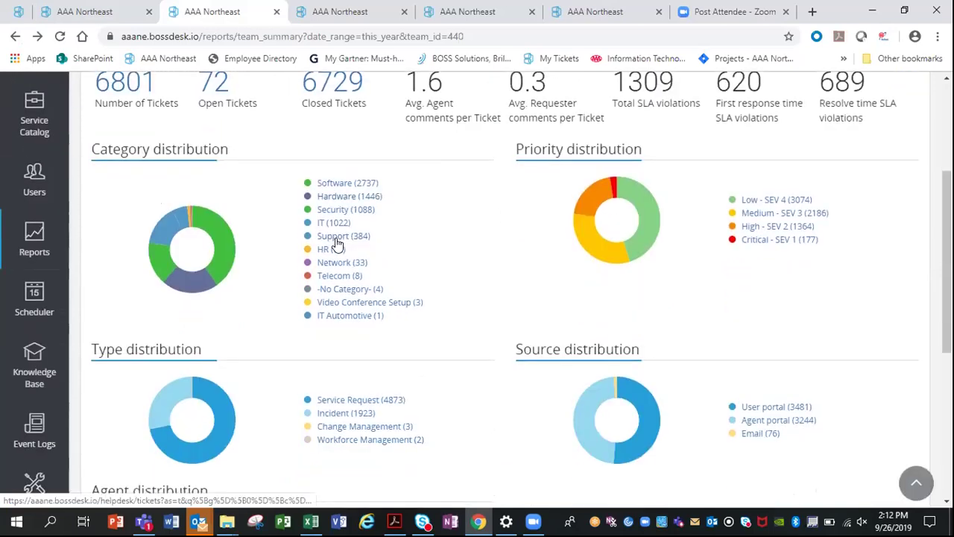
scroll(335, 242, down, 2)
scroll(336, 241, up, 1)
scroll(337, 237, up, 2)
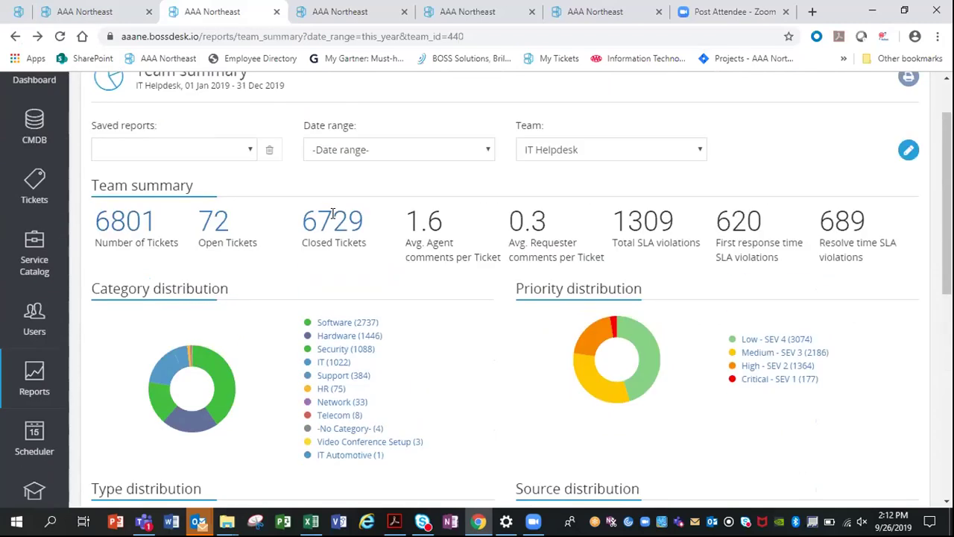
scroll(299, 112, up, 1)
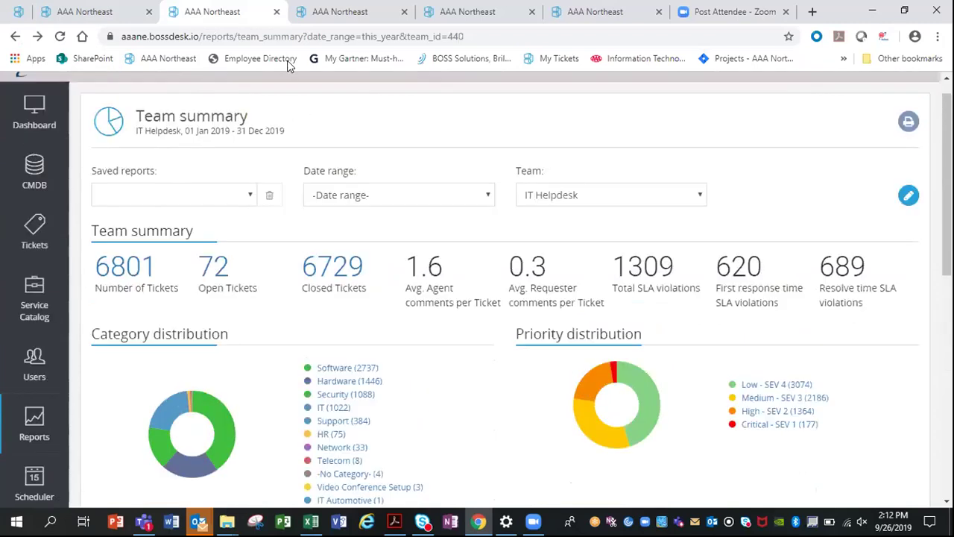
Step: Switch to the ticket list filtered by "new hire", close its Advanced search, and export the tickets to a CSV file
click(315, 15)
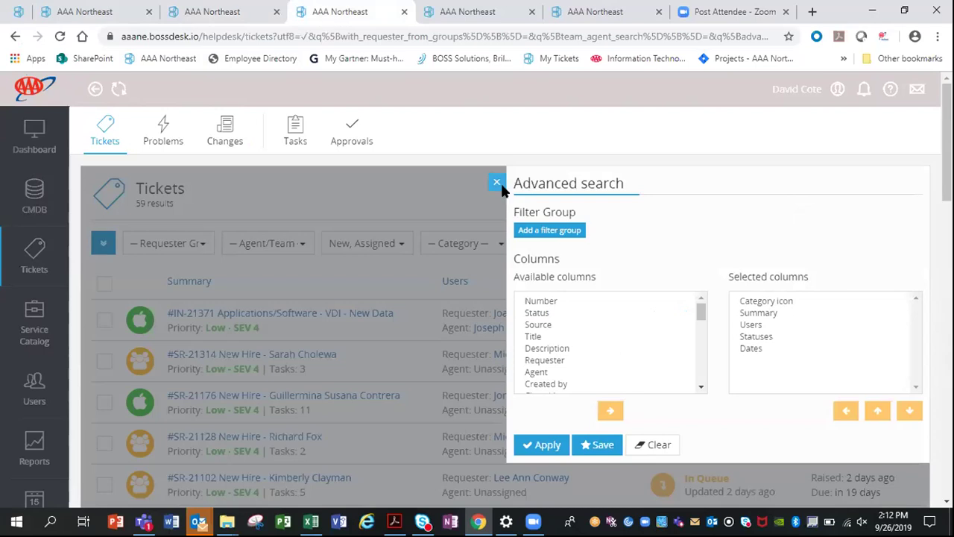
click(497, 185)
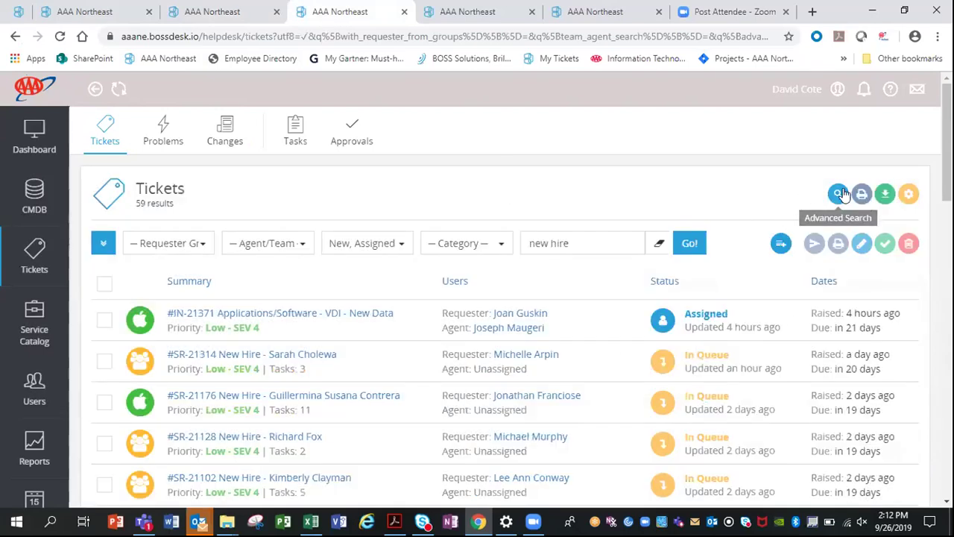
click(886, 198)
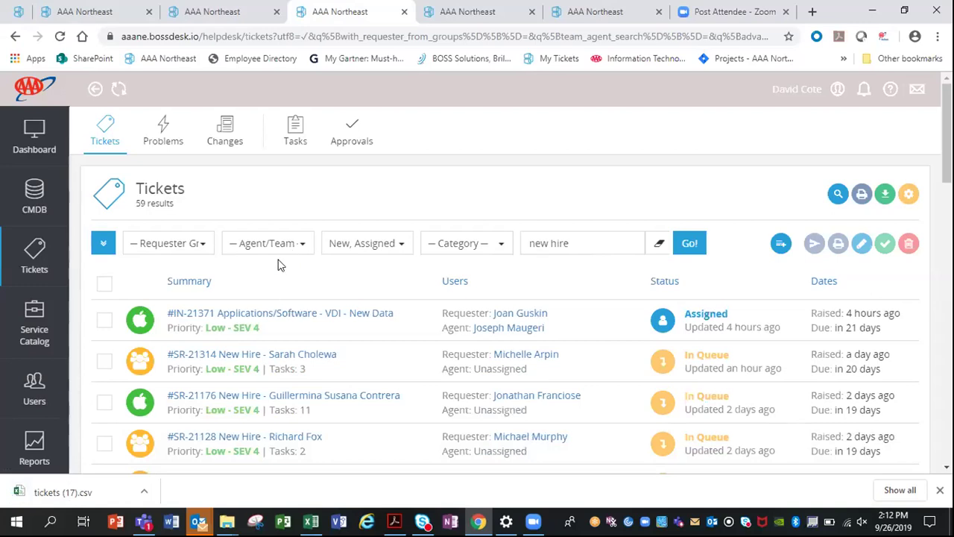
Step: Switch to the Bill Month Ticket Closure Aug 2019 workbook in Excel and review the Breakdown, Days Open Per Tech, Days Closed and Tickets per Tech Closed sheets
click(311, 520)
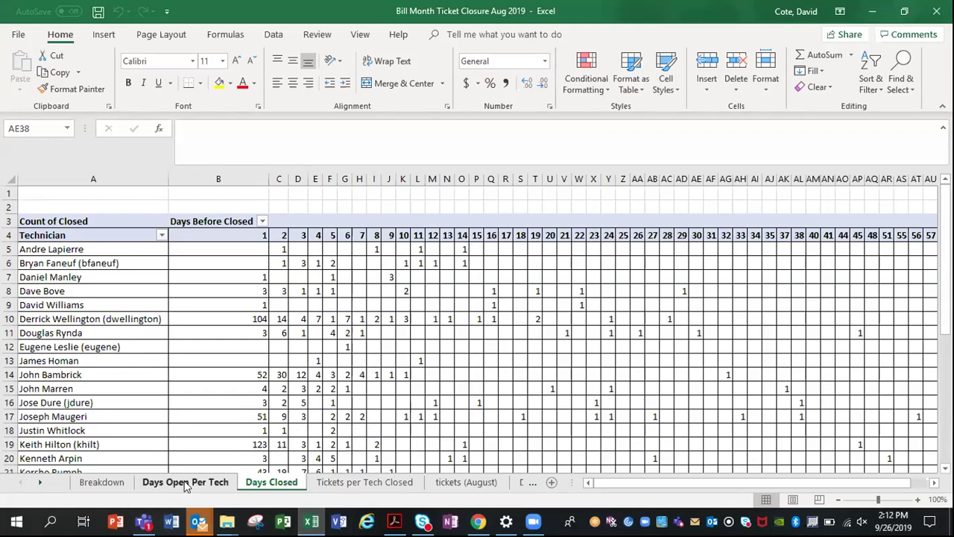
click(88, 482)
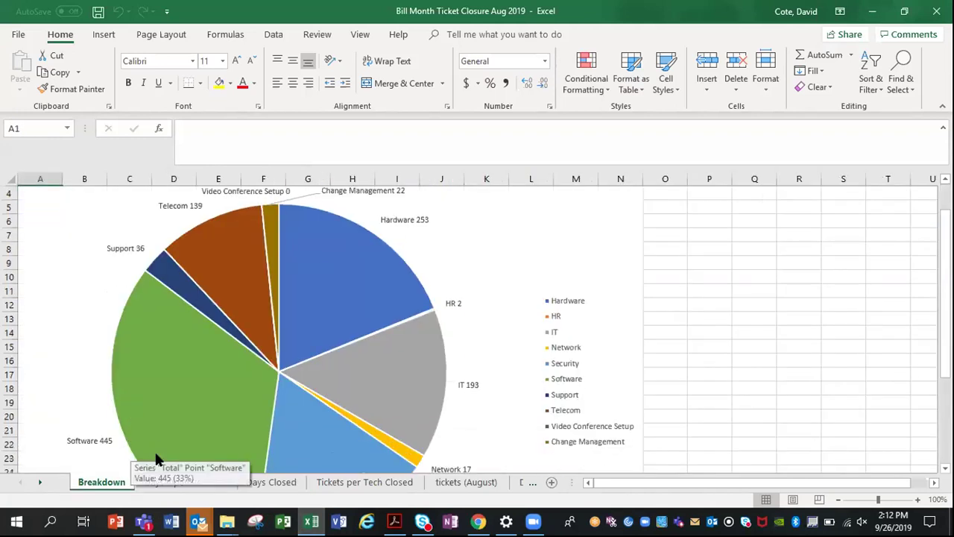
click(209, 483)
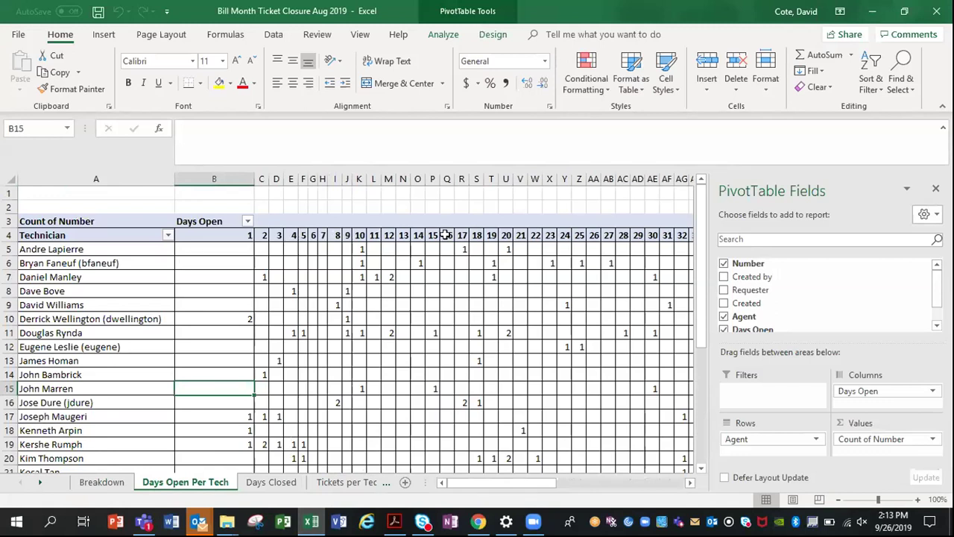
scroll(391, 333, down, 3)
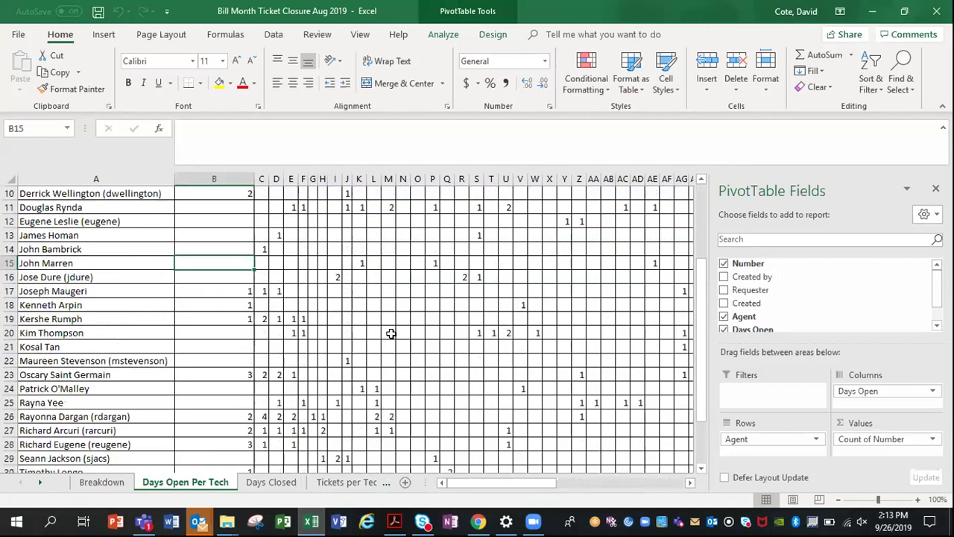
scroll(390, 333, down, 3)
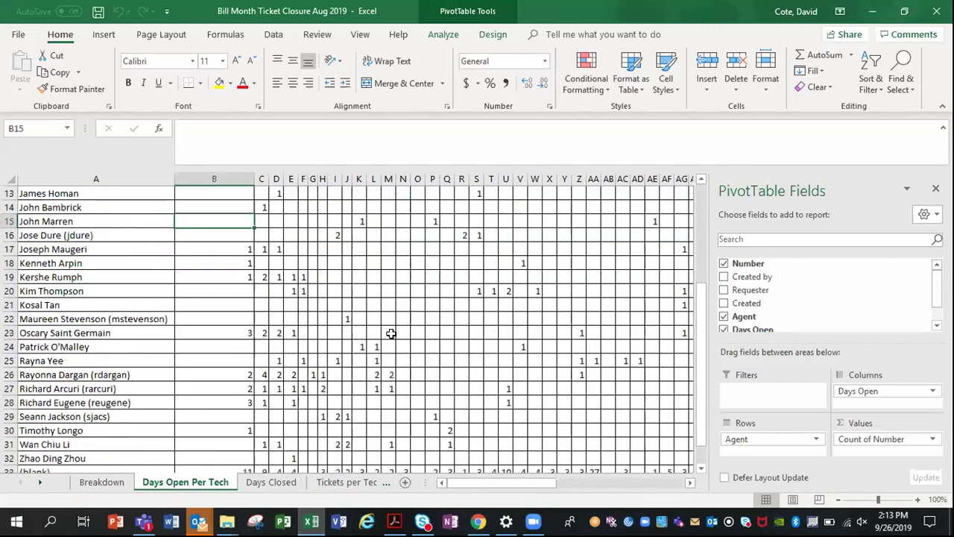
click(275, 482)
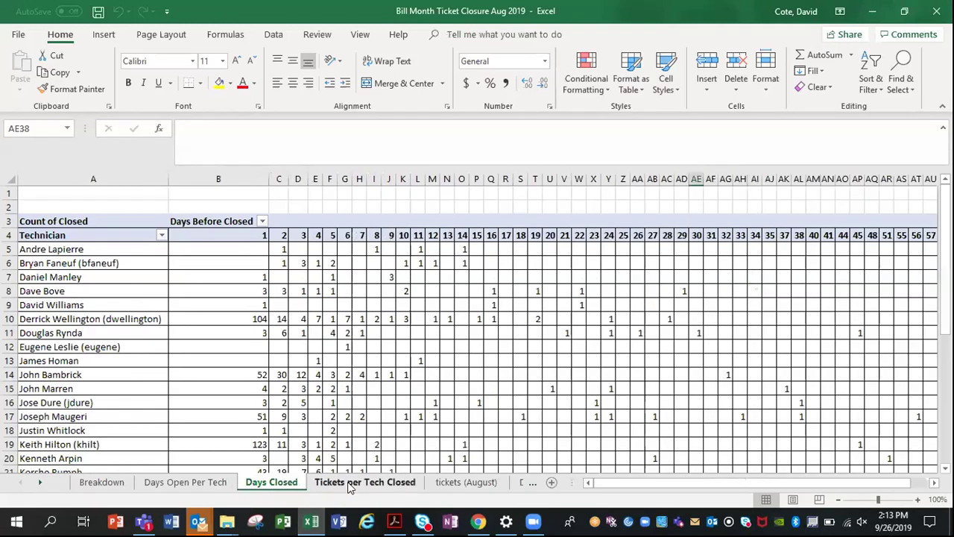
click(353, 482)
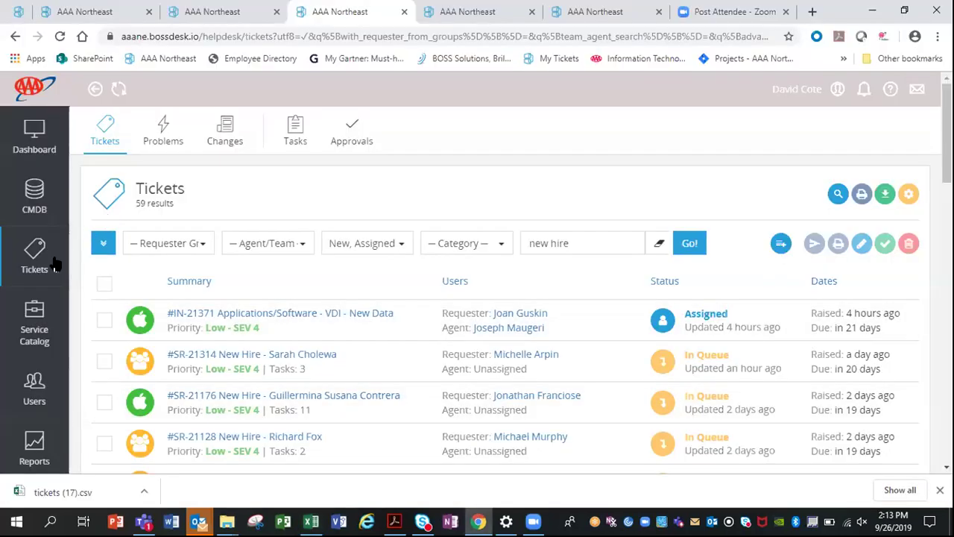
Step: Back in BOSSDesk in Chrome, open the New Hire request form from the Service Catalog's Onboard/Term/Transfer category
click(31, 317)
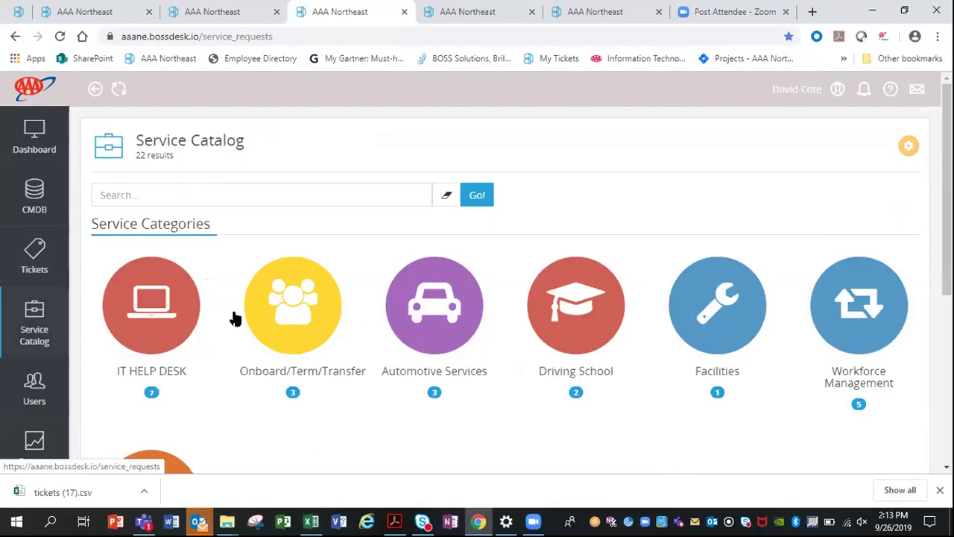
click(291, 319)
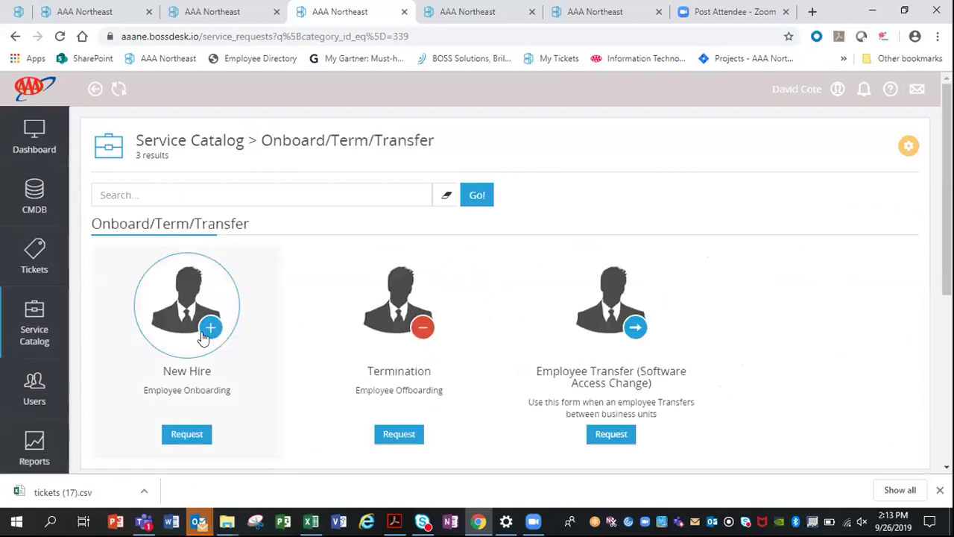
click(171, 316)
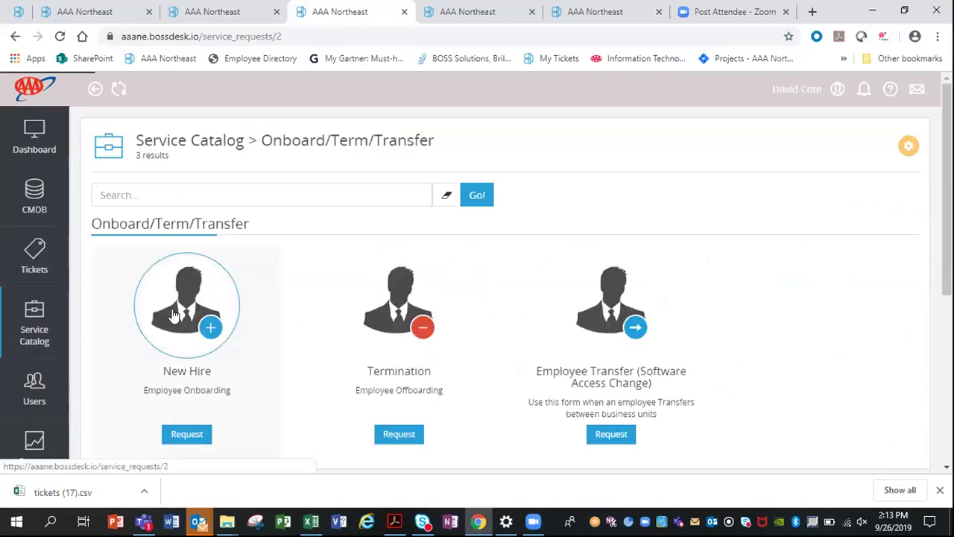
Step: Look through the New Hire form's request details, computer equipment, Email and General Needs fields without filling them in
scroll(374, 350, down, 2)
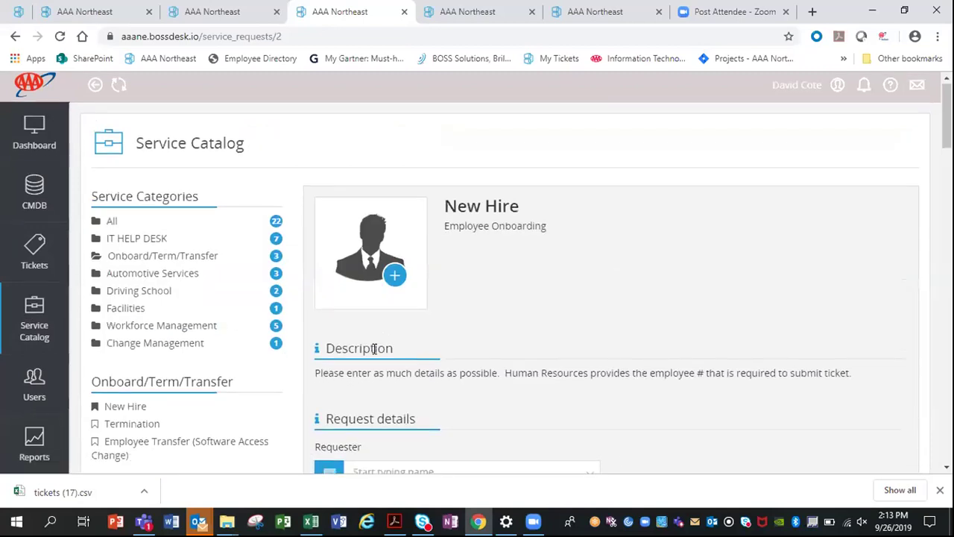
scroll(374, 352, down, 2)
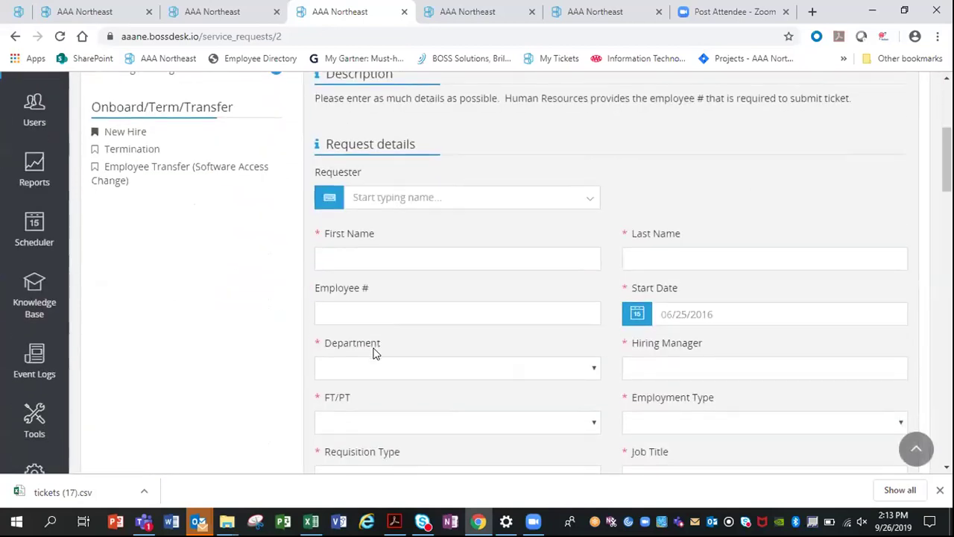
scroll(375, 352, down, 1)
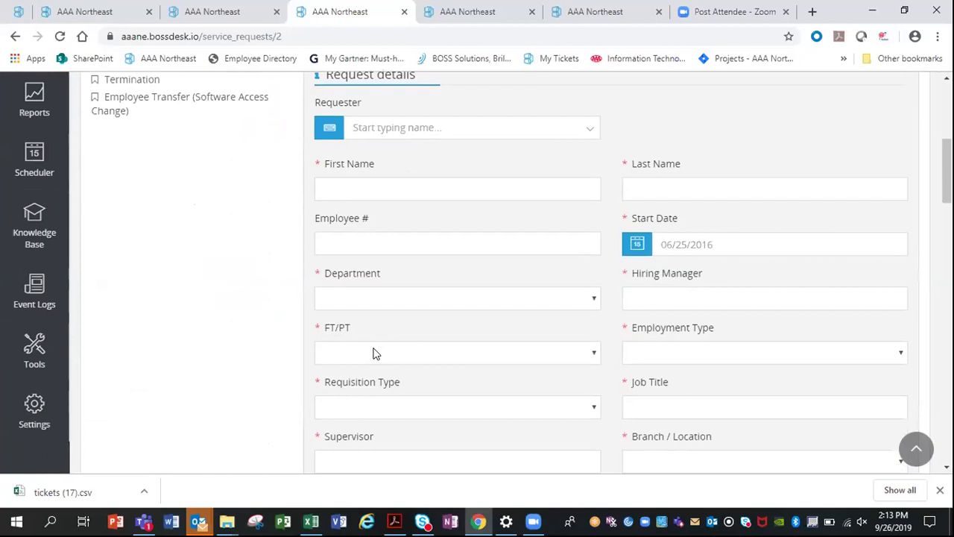
scroll(376, 353, down, 5)
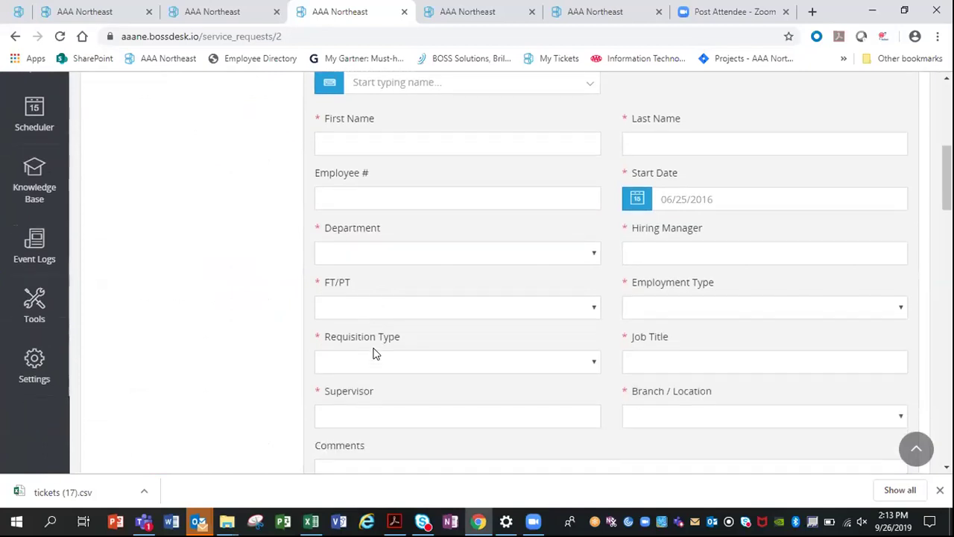
scroll(374, 353, down, 1)
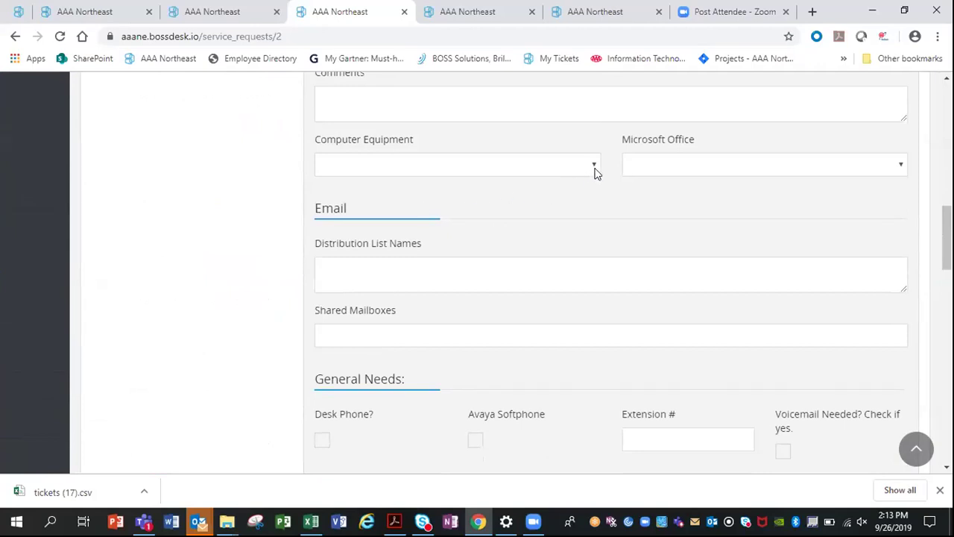
Step: Check the available choices for Computer Equipment and Microsoft Office on the New Hire form without selecting any
click(593, 167)
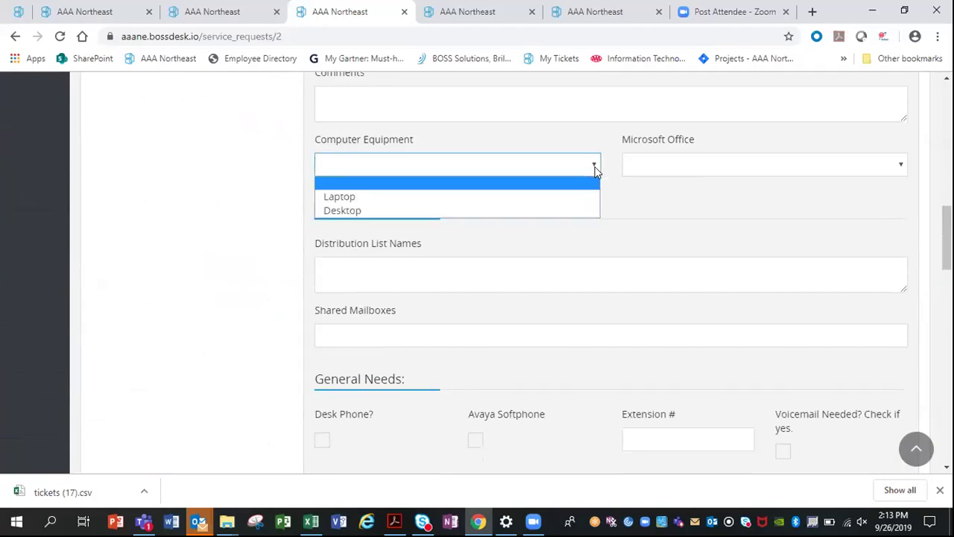
click(643, 232)
click(903, 164)
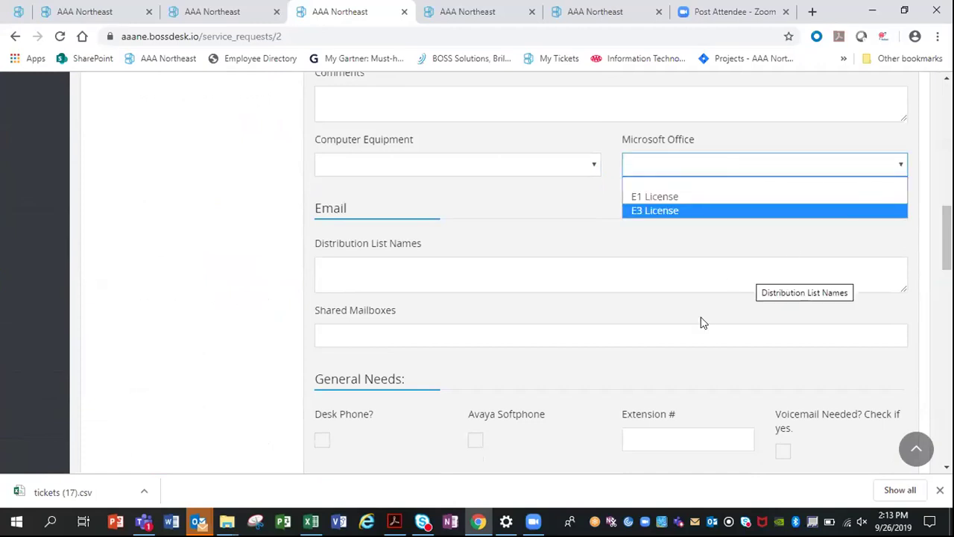
Step: Look through the New Hire form's General Needs, Automotive, Insurance and Finance sections without filling them in
scroll(689, 321, down, 4)
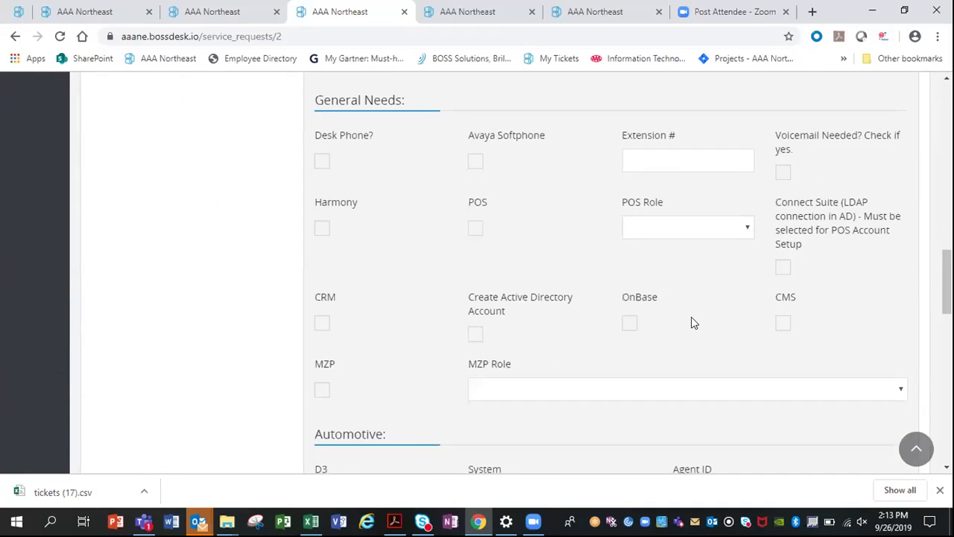
scroll(692, 322, down, 3)
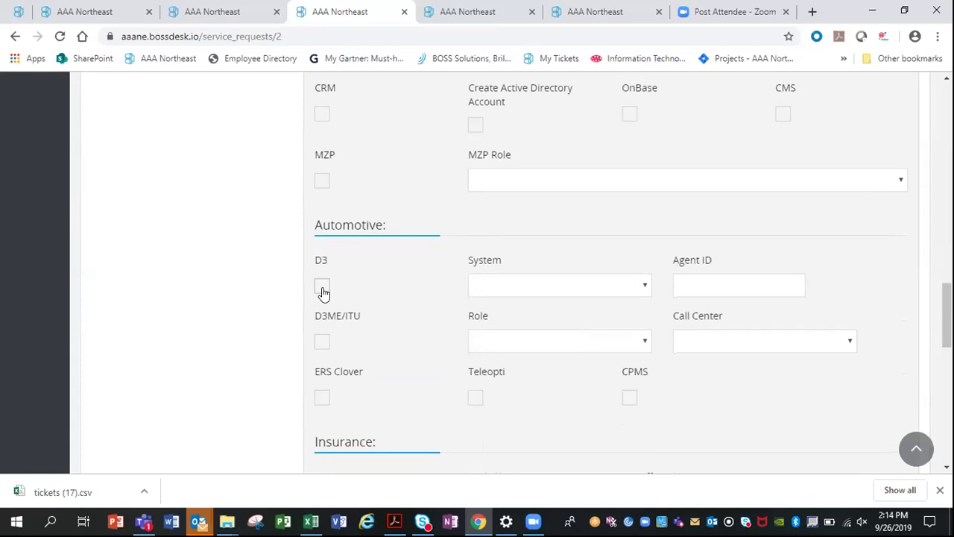
scroll(491, 290, down, 2)
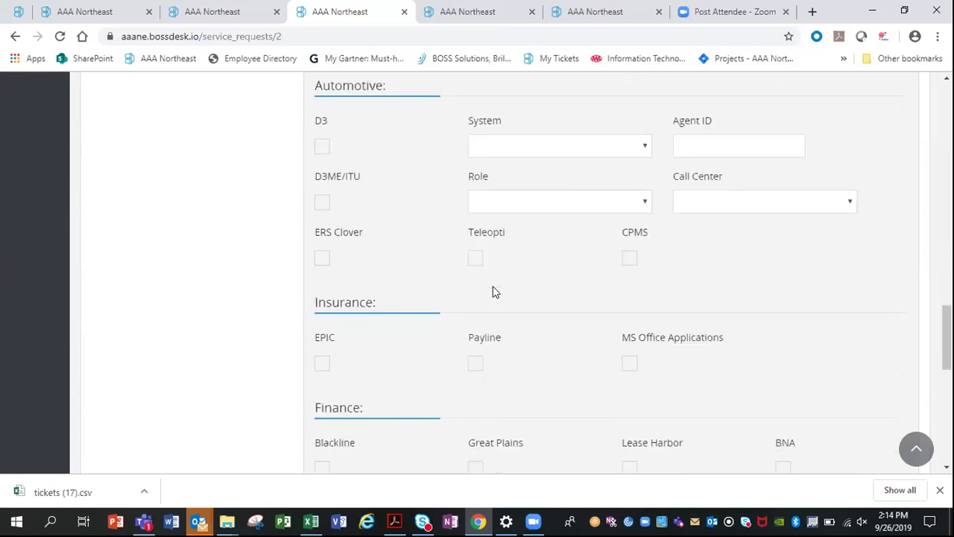
scroll(491, 291, down, 1)
scroll(492, 290, down, 1)
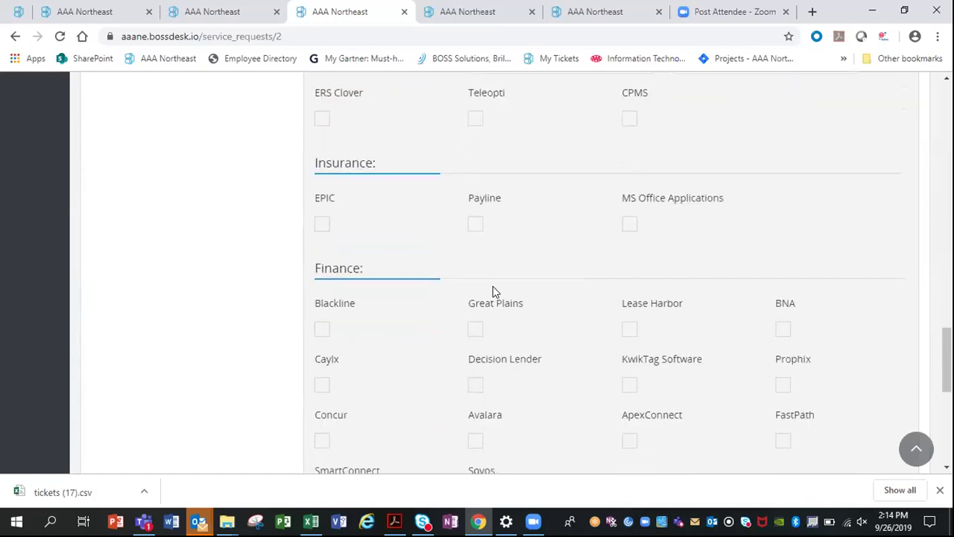
scroll(492, 290, down, 1)
scroll(492, 290, down, 1)
scroll(492, 290, up, 5)
scroll(492, 290, up, 2)
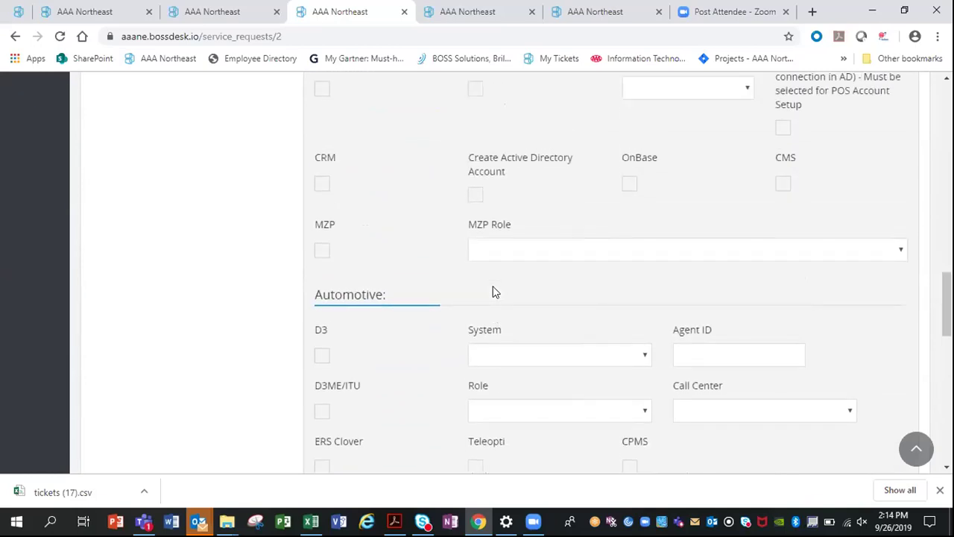
scroll(492, 291, down, 4)
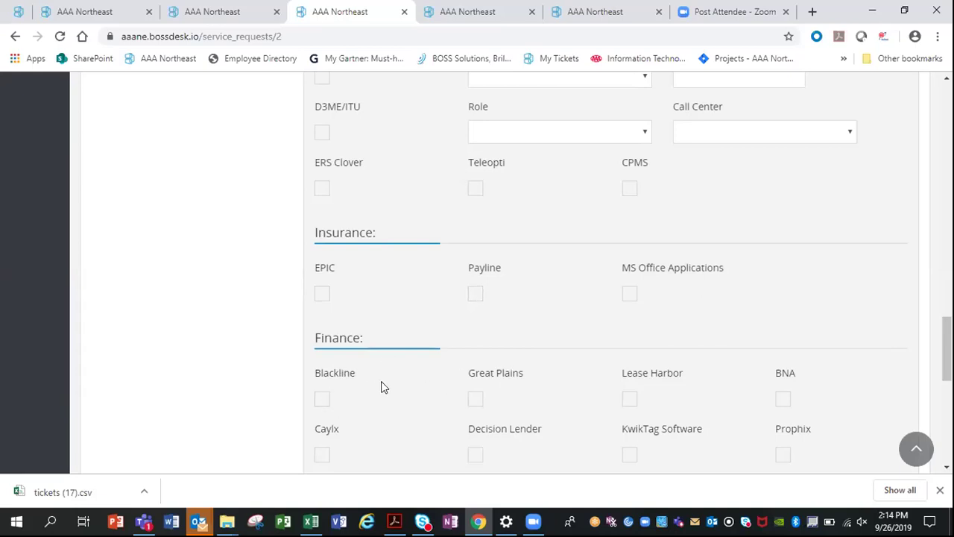
scroll(390, 383, down, 2)
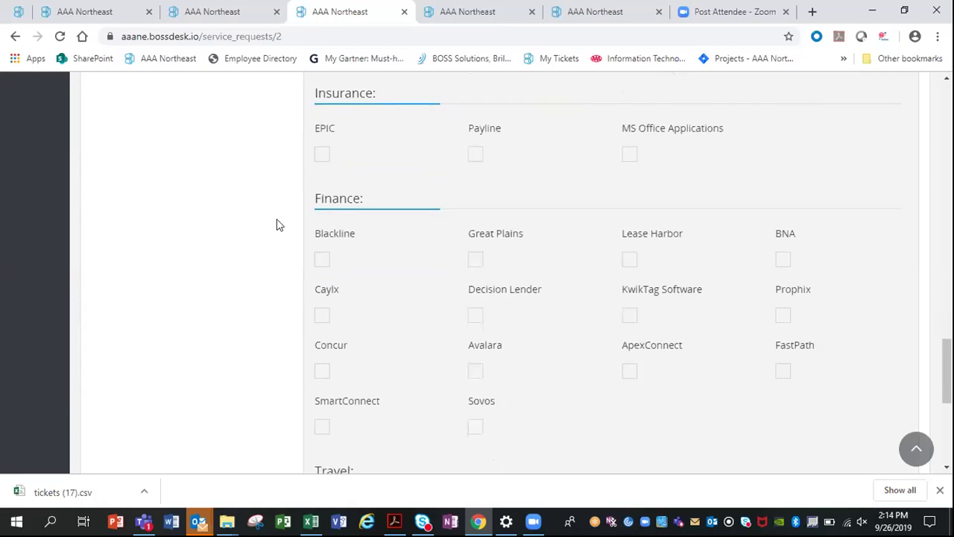
click(446, 29)
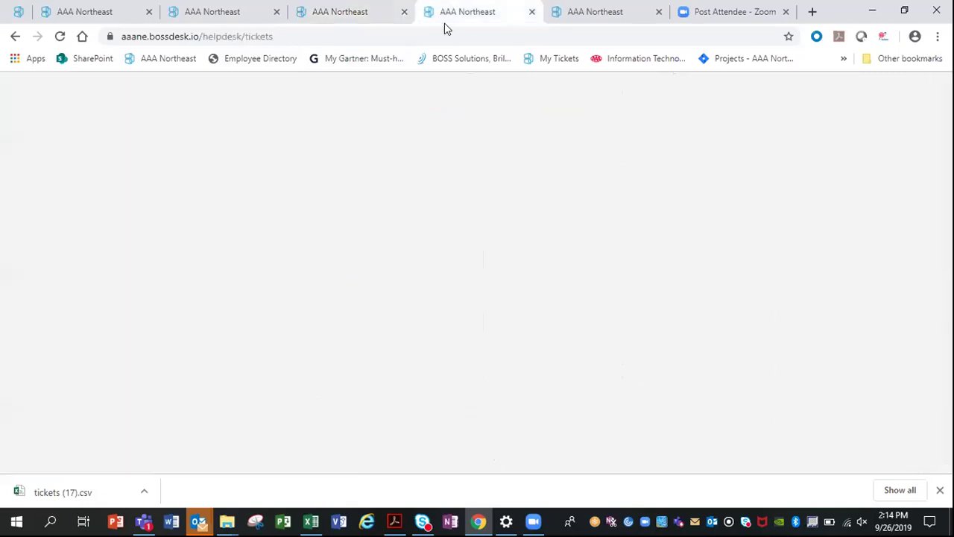
click(567, 16)
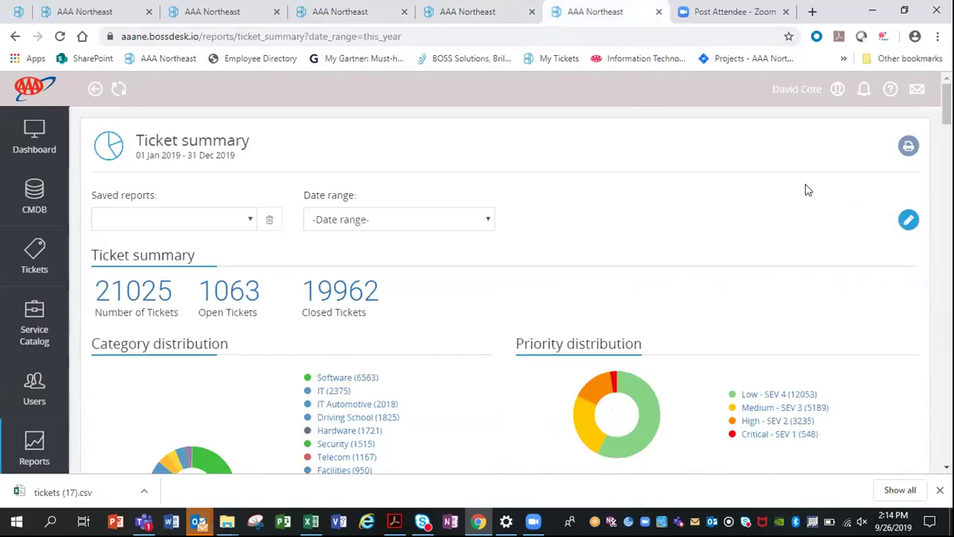
click(768, 13)
click(362, 13)
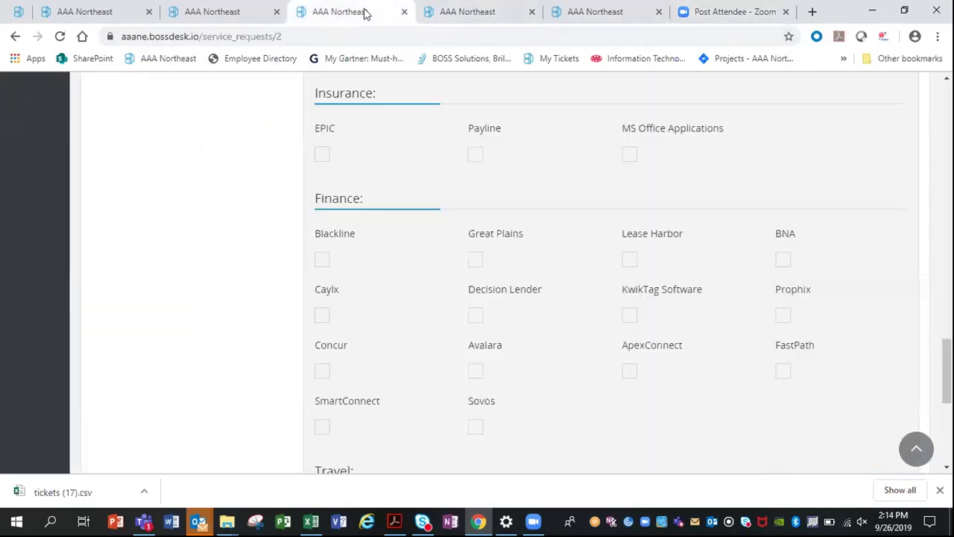
Step: Leave the New Hire form for the ticket list filtered by "new hire" and open the New Hire ticket with 11 tasks
scroll(168, 123, up, 5)
scroll(168, 123, up, 15)
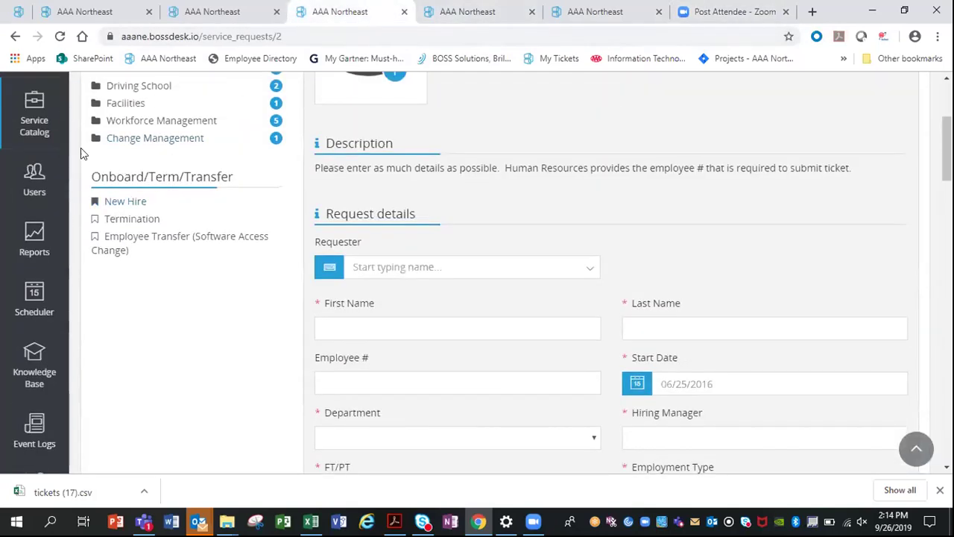
scroll(82, 149, up, 3)
click(33, 252)
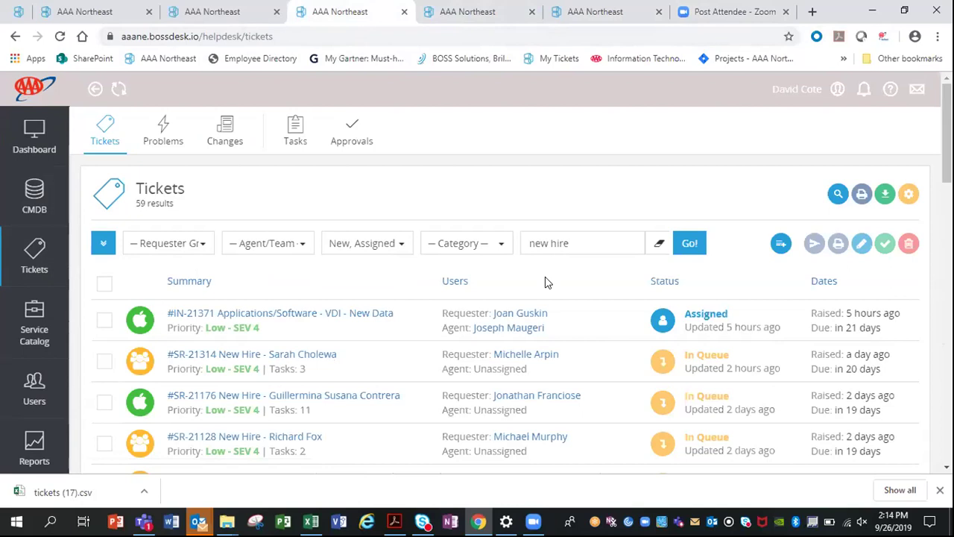
scroll(545, 281, down, 1)
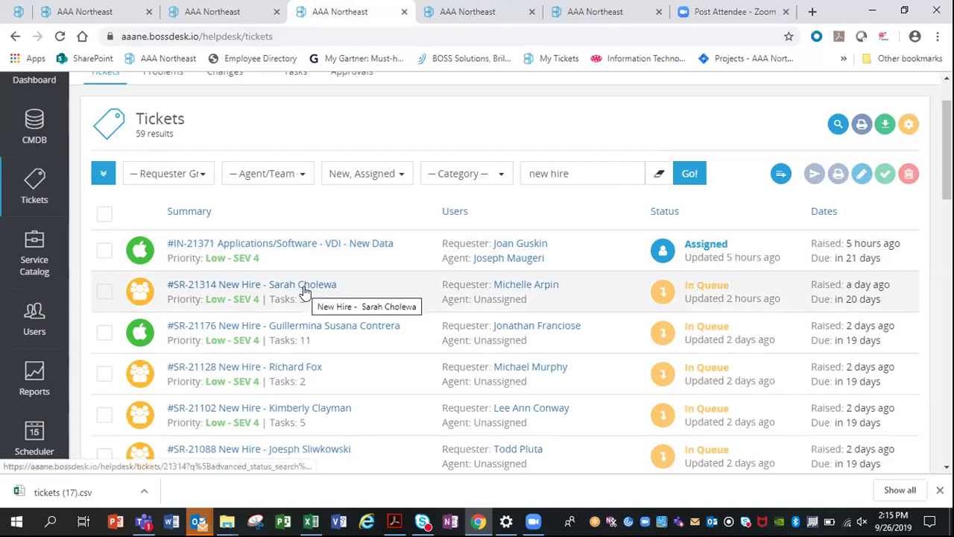
click(304, 332)
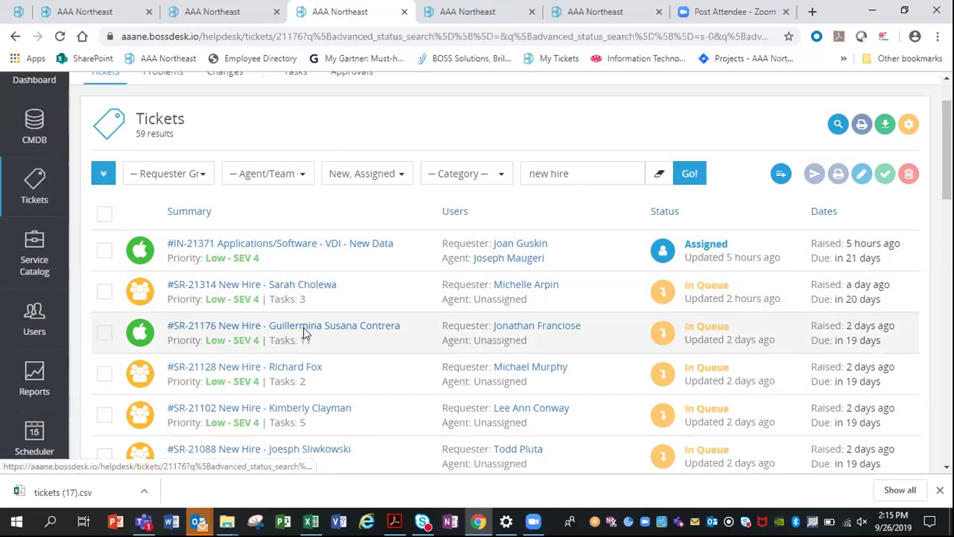
Step: Review the New Hire ticket's submitted request details and its list of access setup tasks
scroll(304, 327, down, 2)
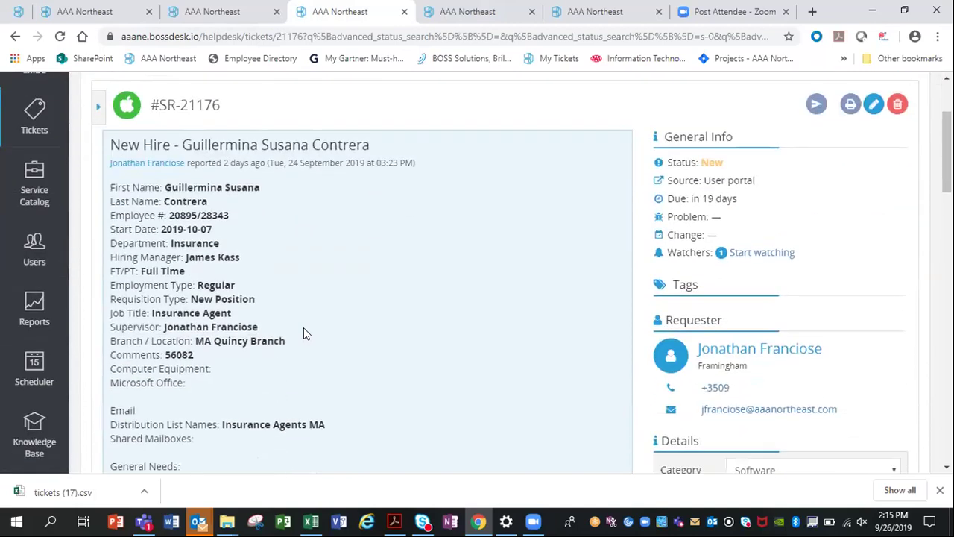
scroll(303, 333, down, 2)
scroll(304, 334, down, 9)
scroll(303, 333, down, 3)
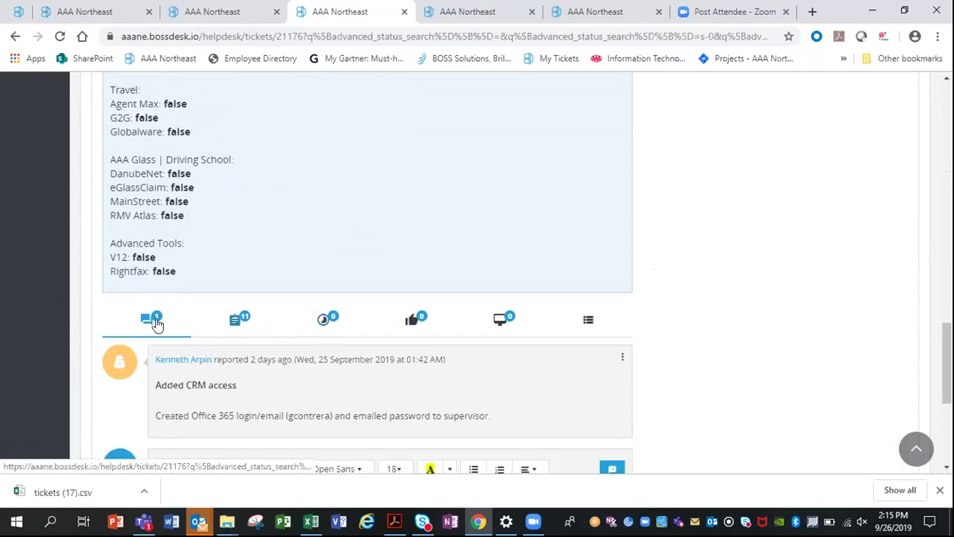
click(235, 320)
scroll(233, 321, down, 1)
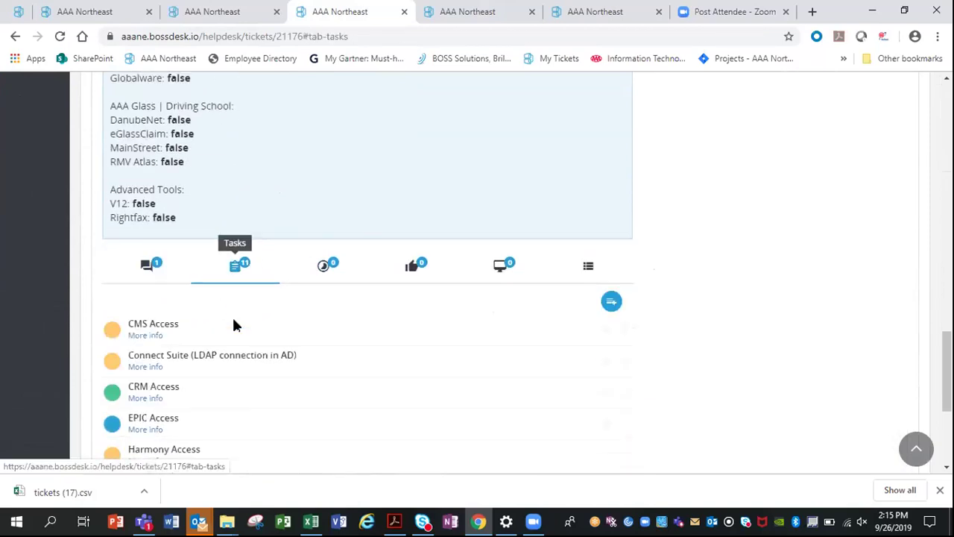
scroll(233, 325, down, 2)
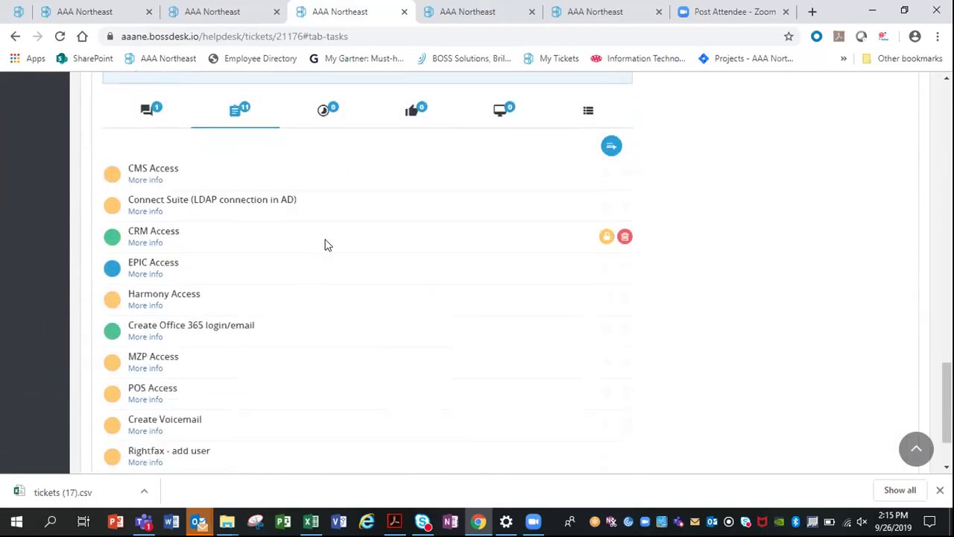
Step: Open the ticket's EPIC Access task to view its team and agent assignment, and close it without saving
click(182, 231)
click(604, 267)
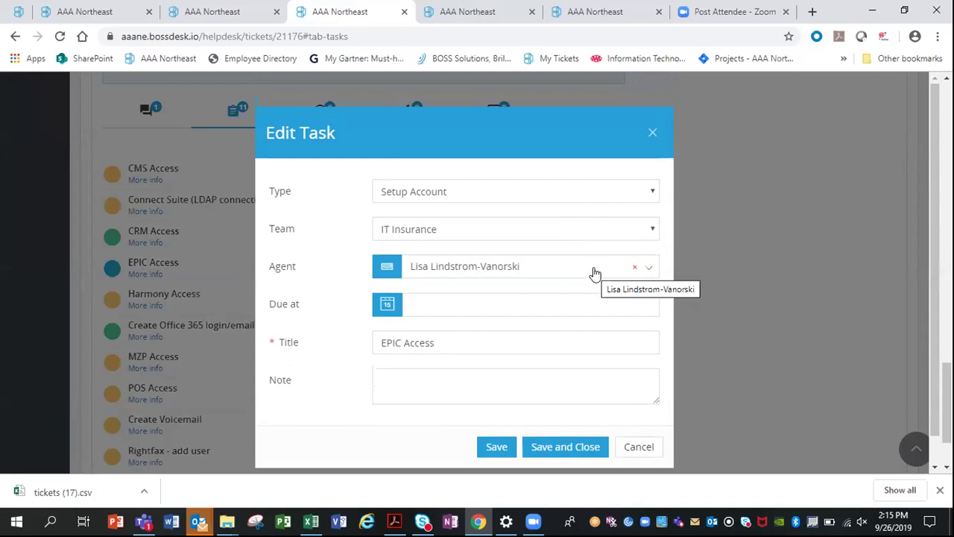
click(655, 132)
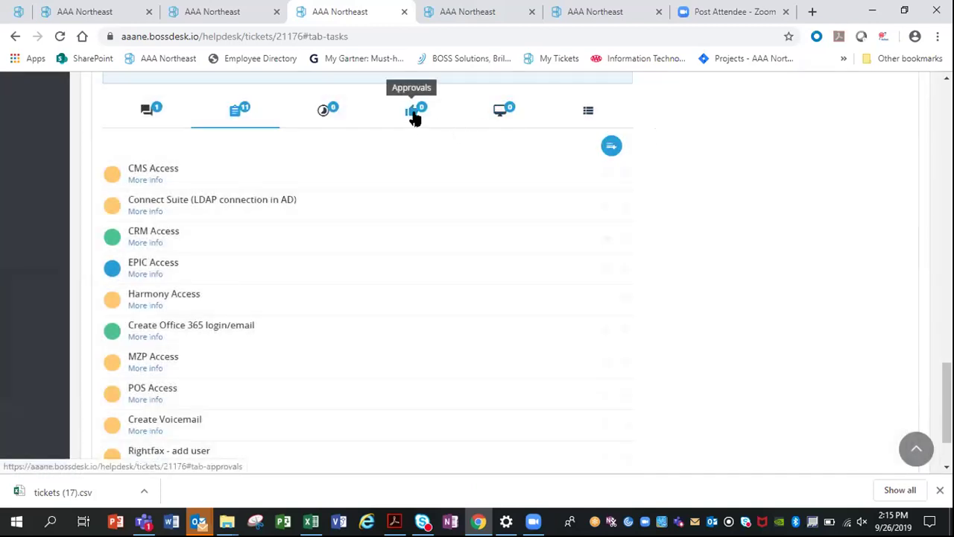
Step: Start an approval request on the ticket, look through the available approval boards, and close it without submitting
click(412, 112)
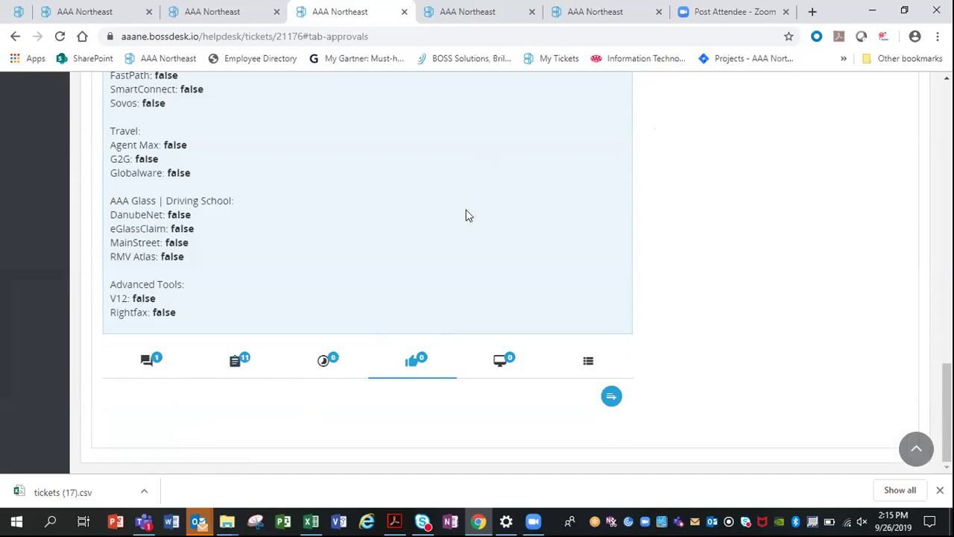
click(611, 397)
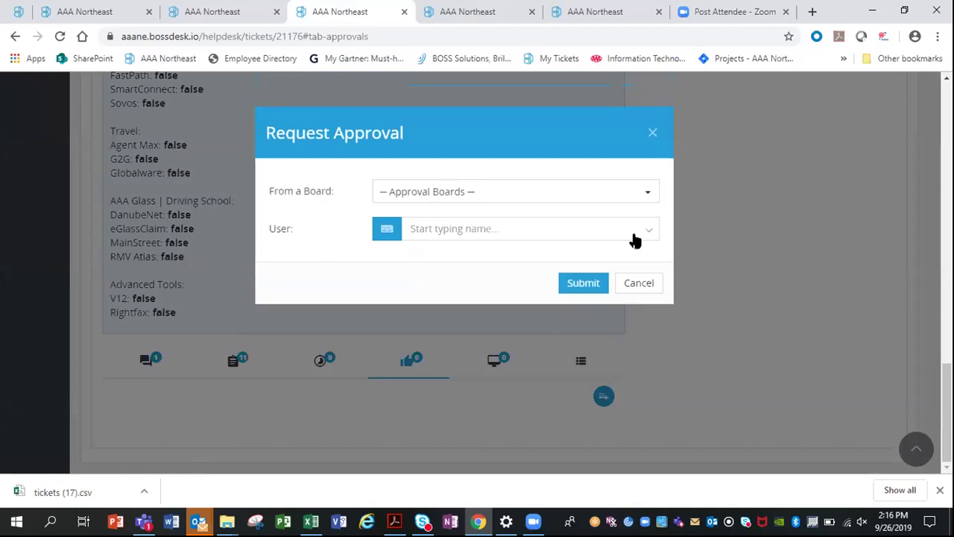
click(646, 194)
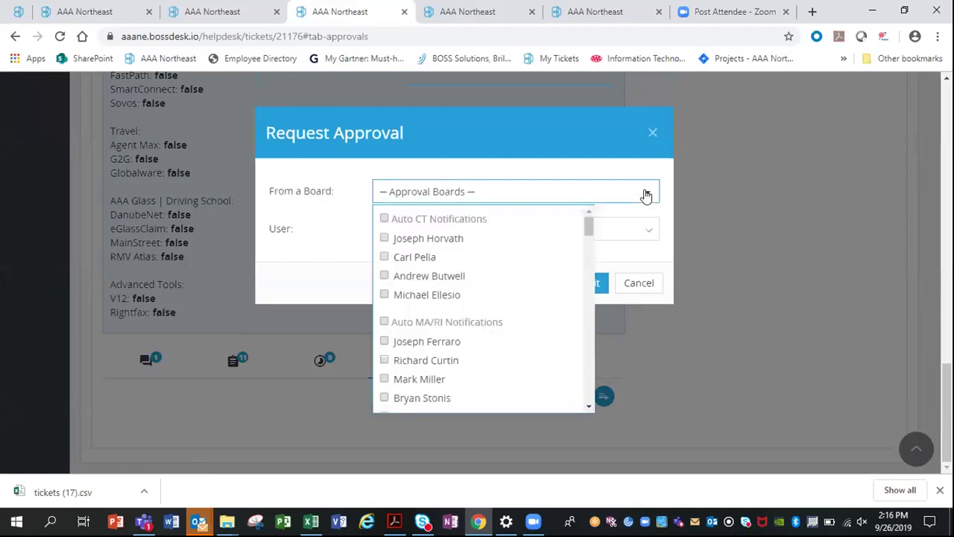
scroll(479, 308, down, 3)
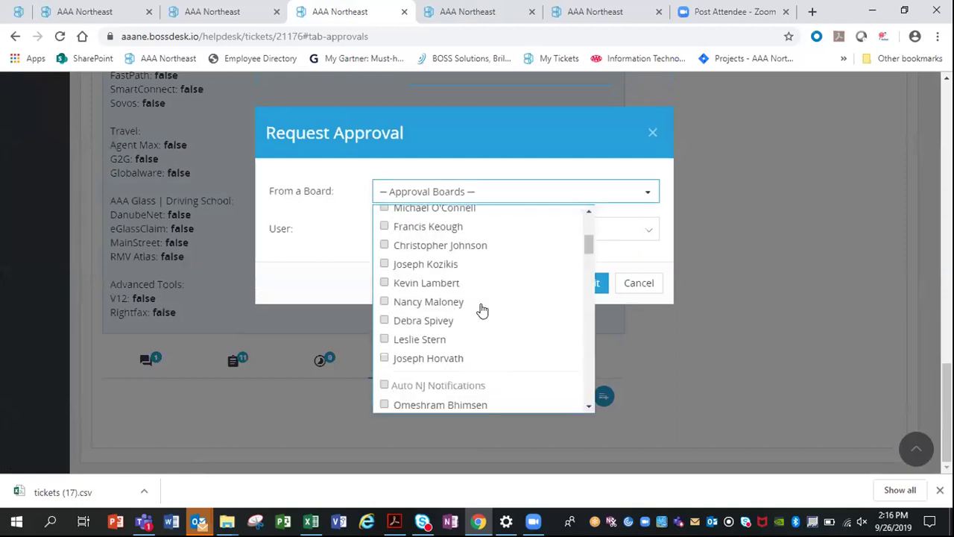
click(649, 136)
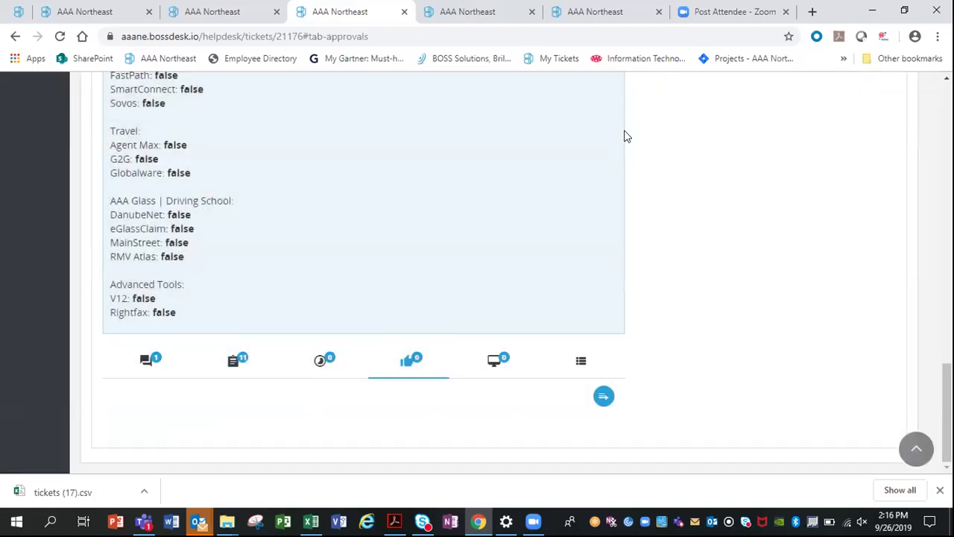
Step: Leave the ticket and open the Automotive Technology request form from the Service Catalog's Automotive Services category
click(15, 38)
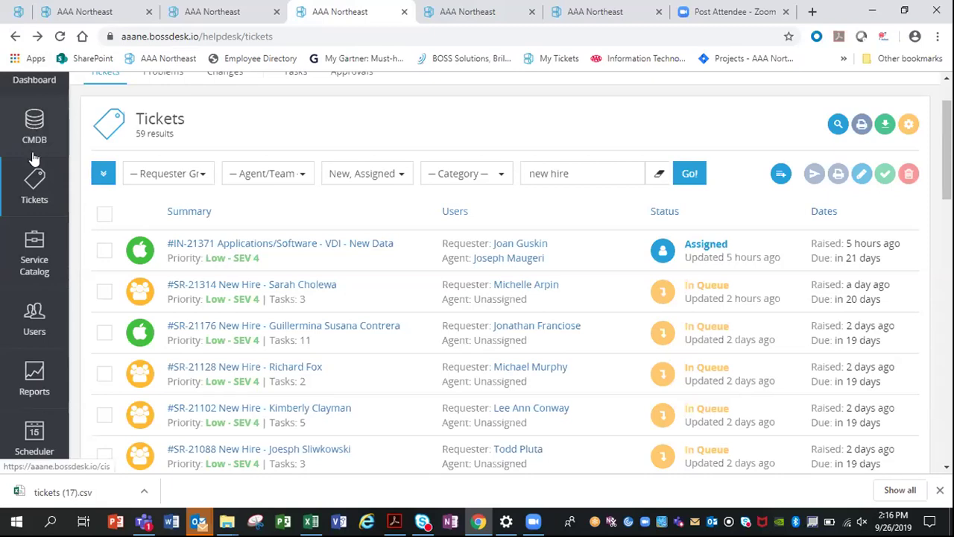
click(33, 246)
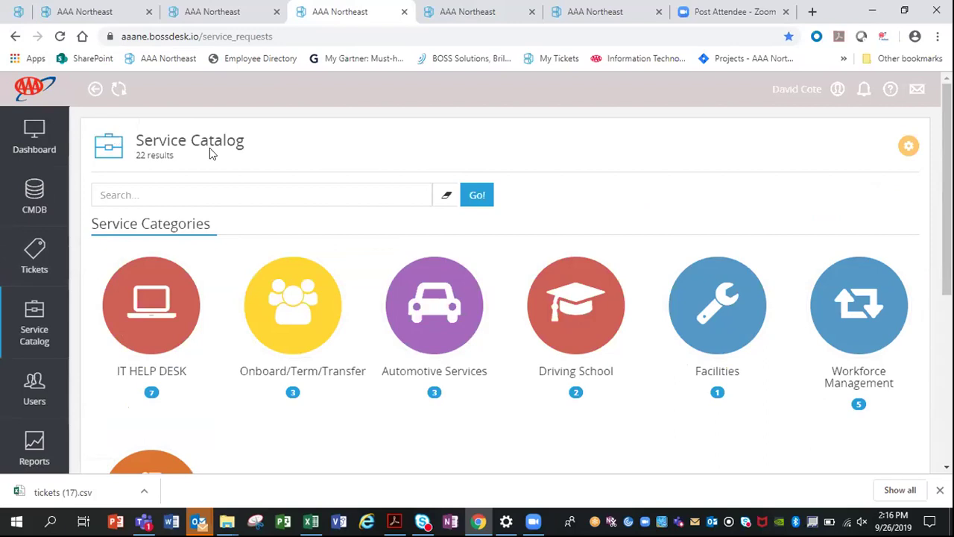
click(471, 291)
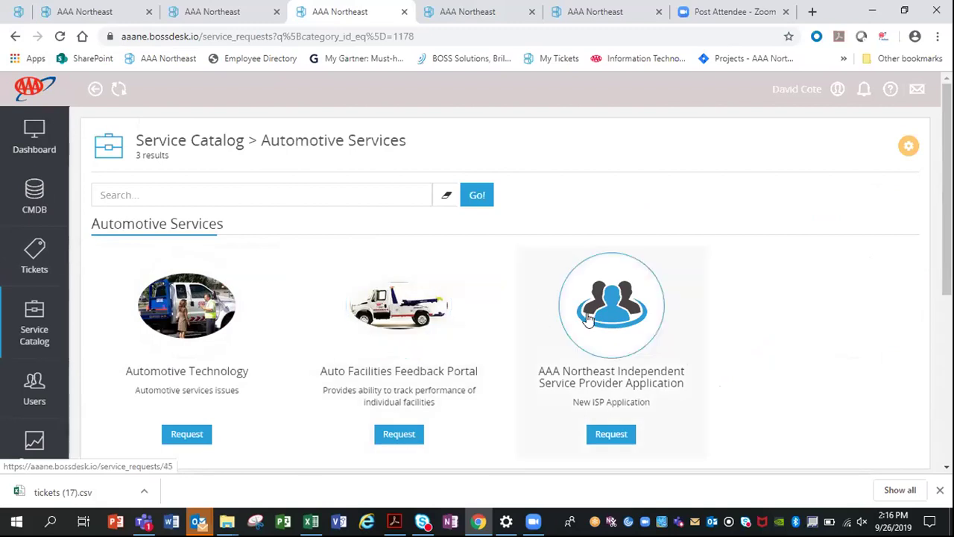
click(222, 318)
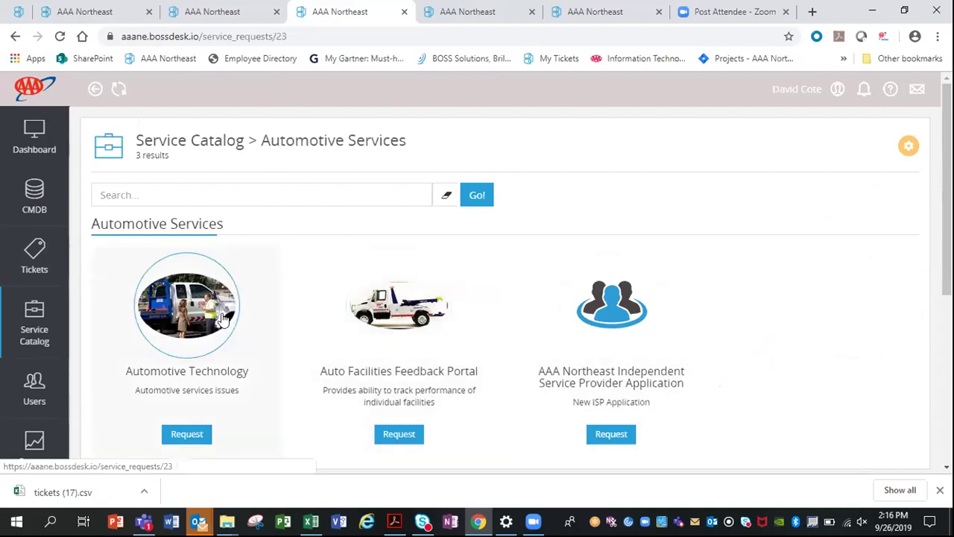
Step: Look over the Automotive Technology form's fields and expand the D3 group among its Request Type choices
scroll(389, 324, down, 3)
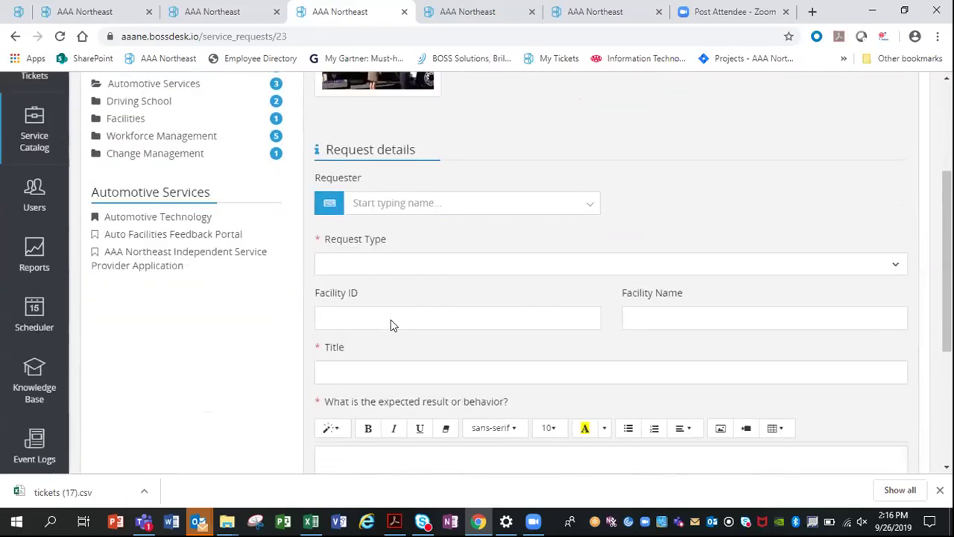
scroll(390, 324, down, 1)
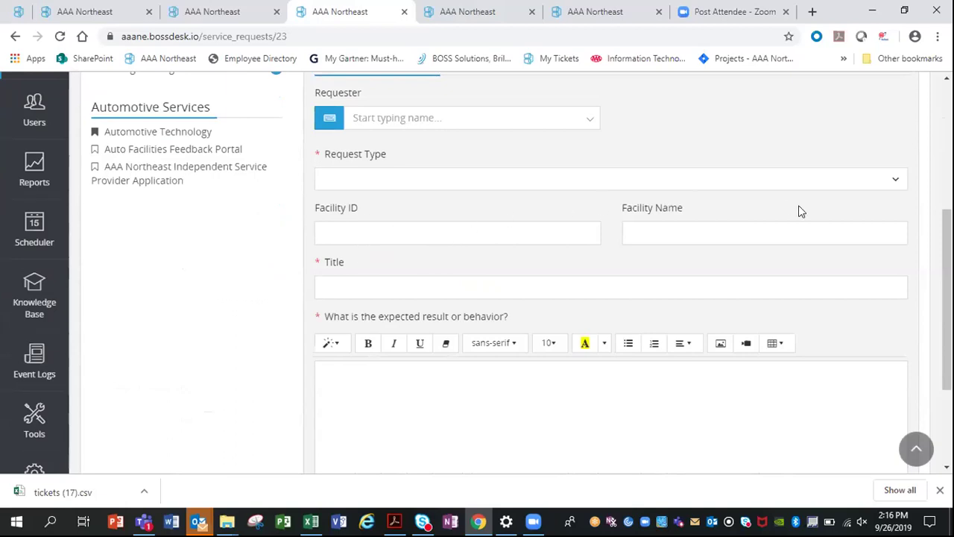
click(897, 181)
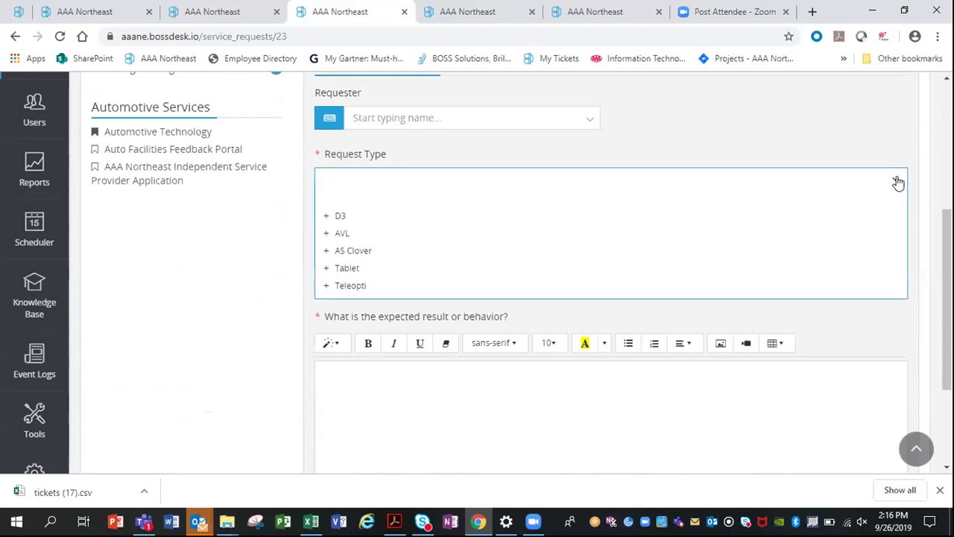
click(324, 217)
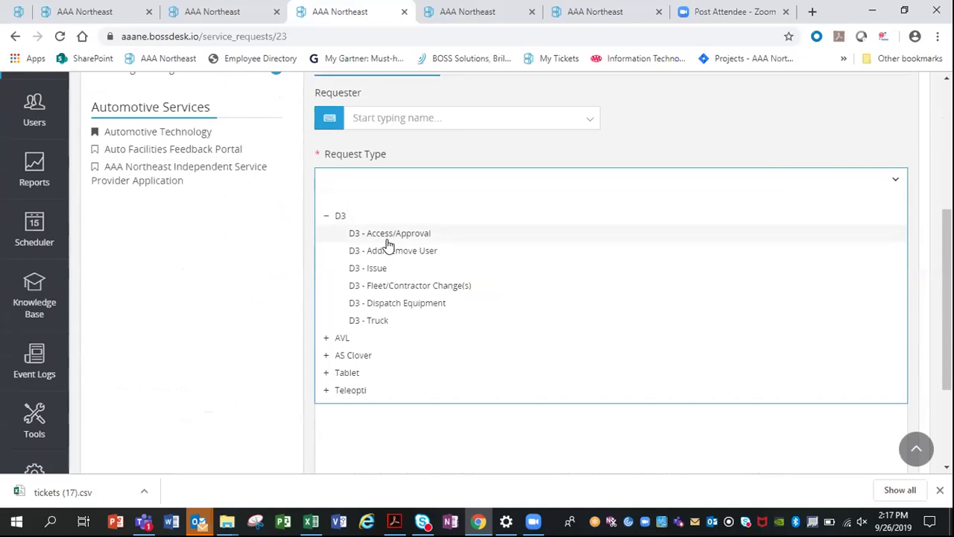
Step: Choose D3 - Fleet/Contractor Change(s) as the Automotive Technology Request Type and look over the fields it adds to the form
click(389, 285)
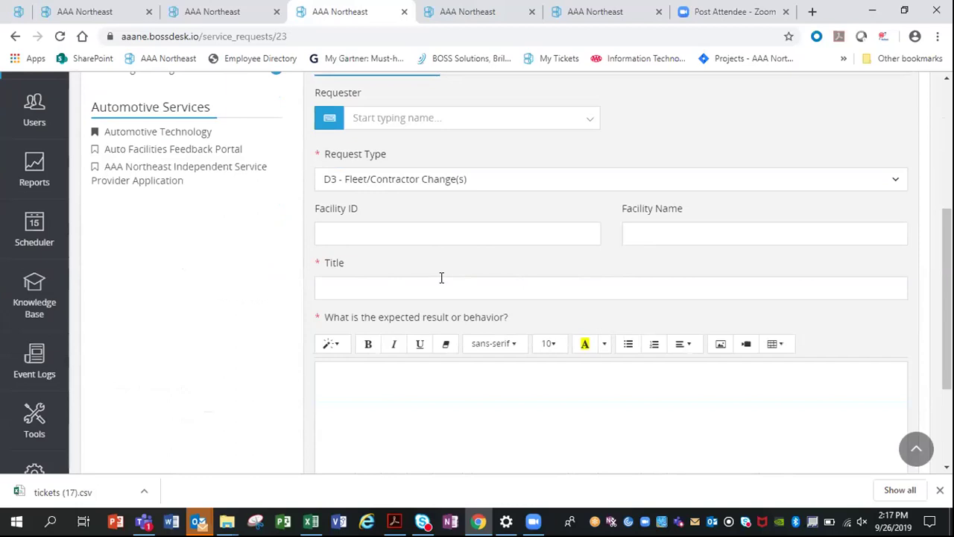
scroll(437, 313, down, 3)
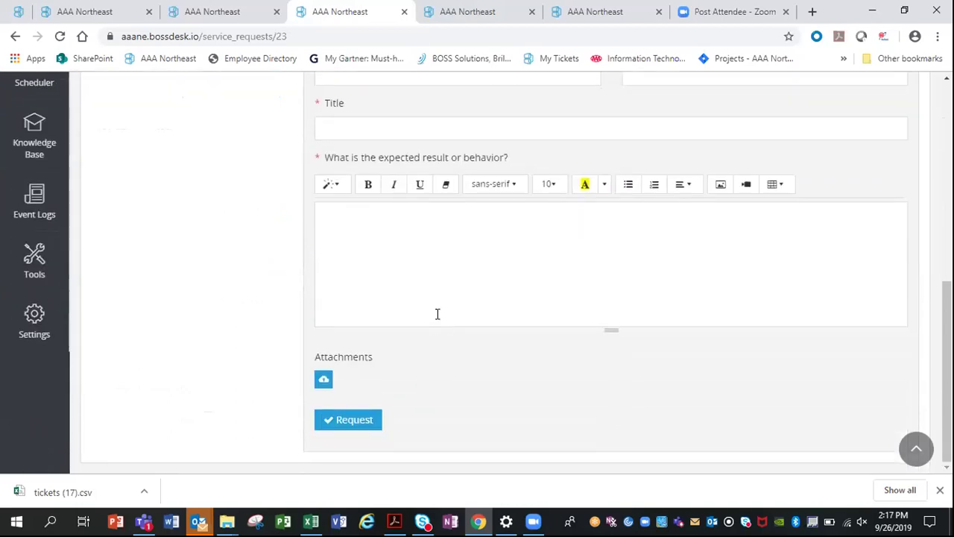
scroll(424, 321, up, 5)
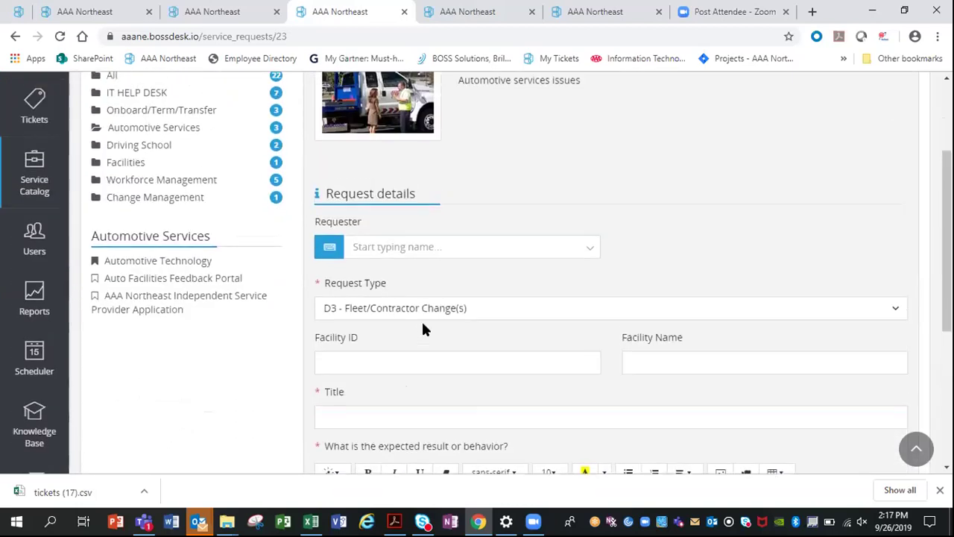
scroll(421, 319, up, 2)
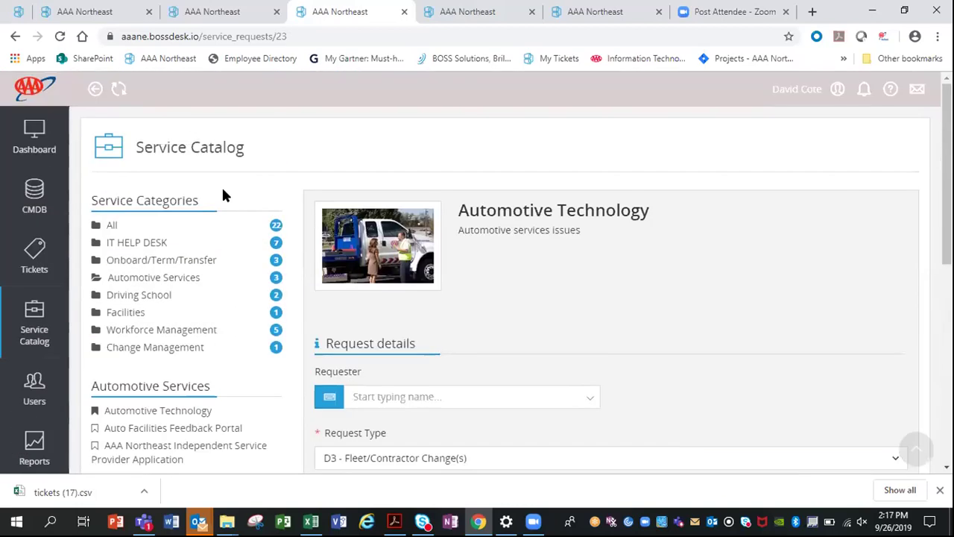
Step: Return to the Automotive Services category and open the Auto Facilities Feedback Portal request form to look over its fields
click(13, 37)
click(396, 278)
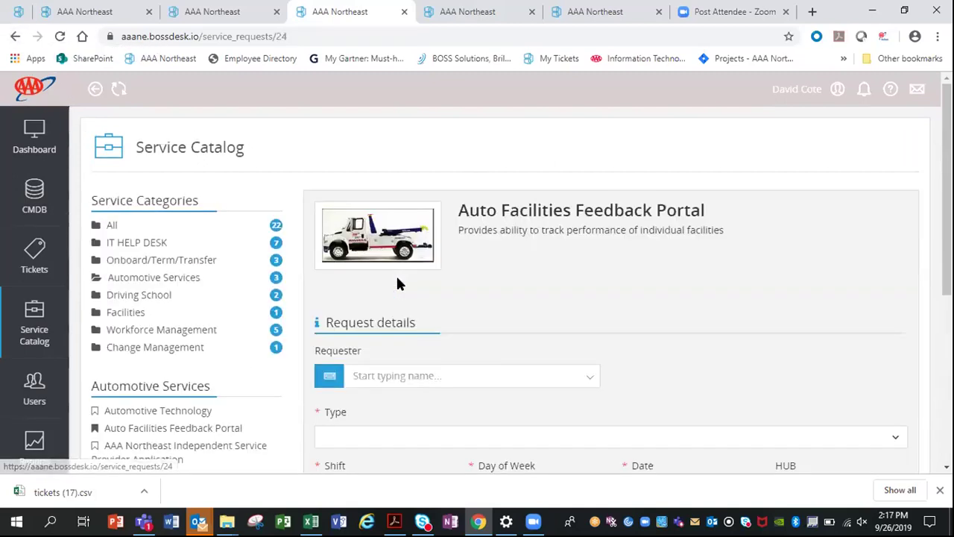
scroll(396, 282, down, 3)
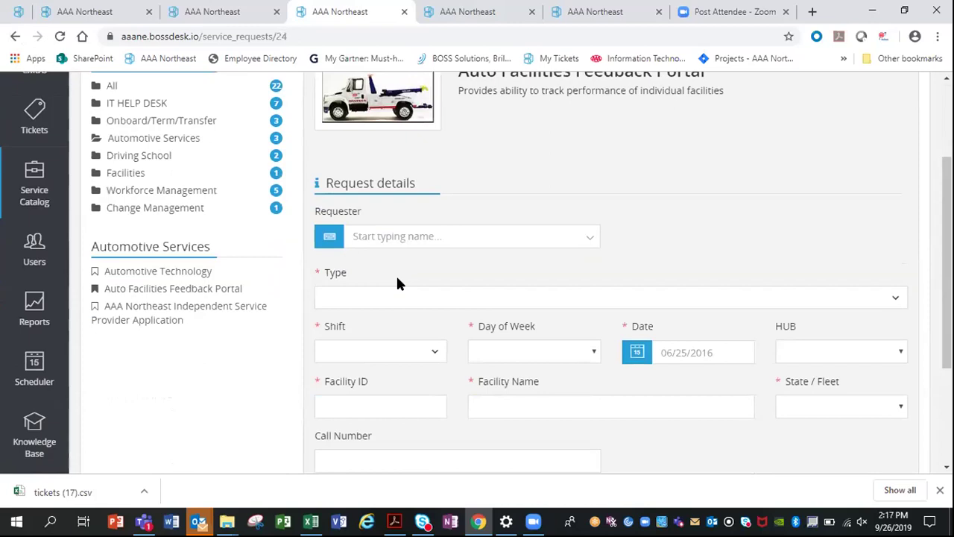
scroll(396, 277, down, 2)
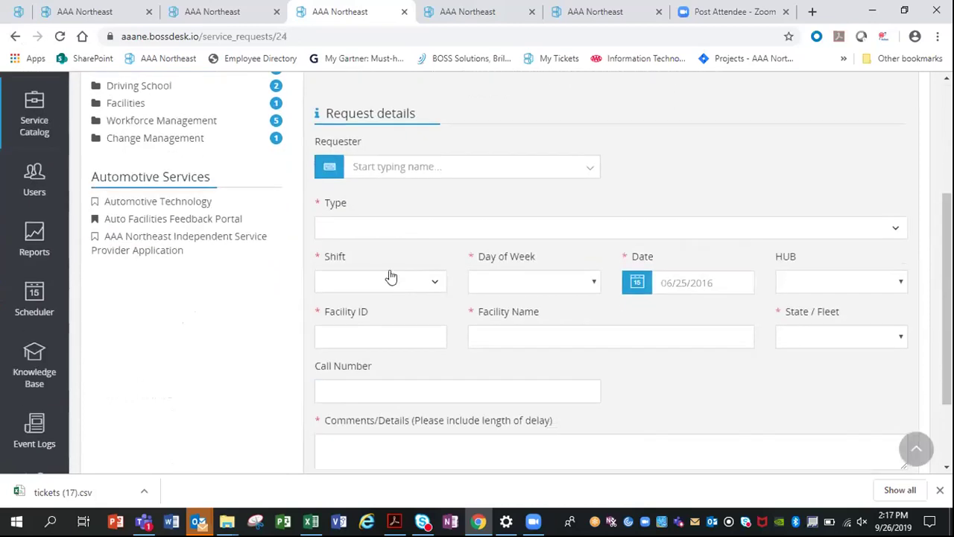
Step: Review the Type choices under Service Delay, Driver Service, Station Concern (Not Delay) and Call Receiving Delay, and leave Type unset
click(893, 231)
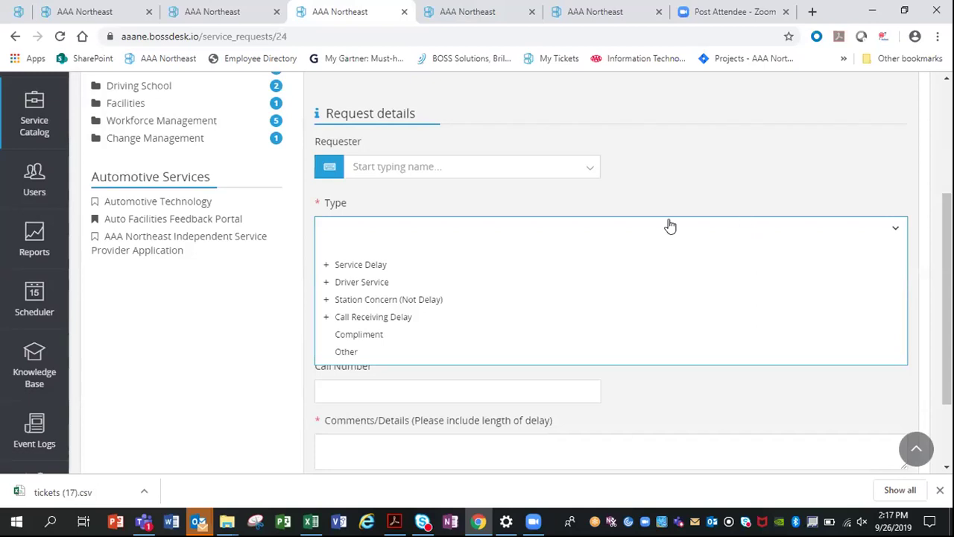
click(326, 267)
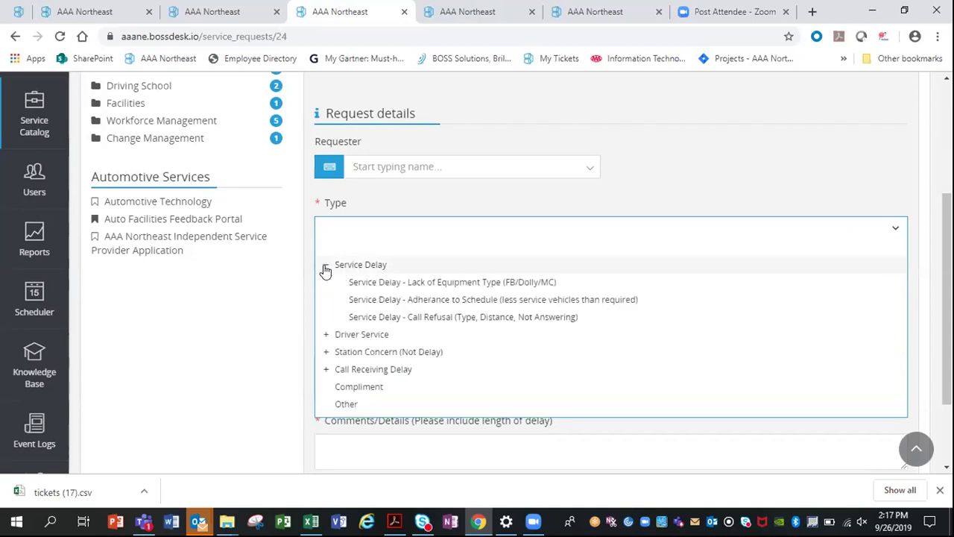
click(325, 337)
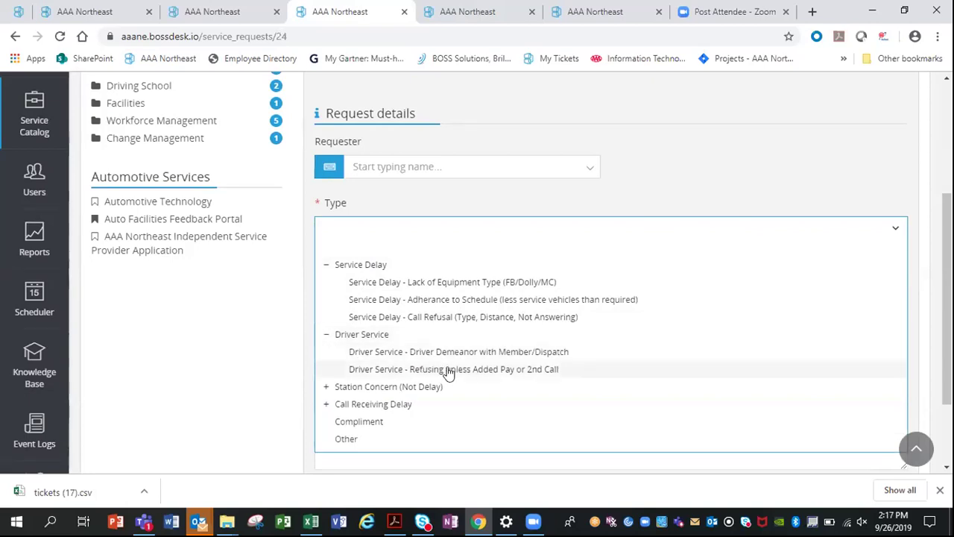
click(325, 387)
scroll(324, 390, down, 1)
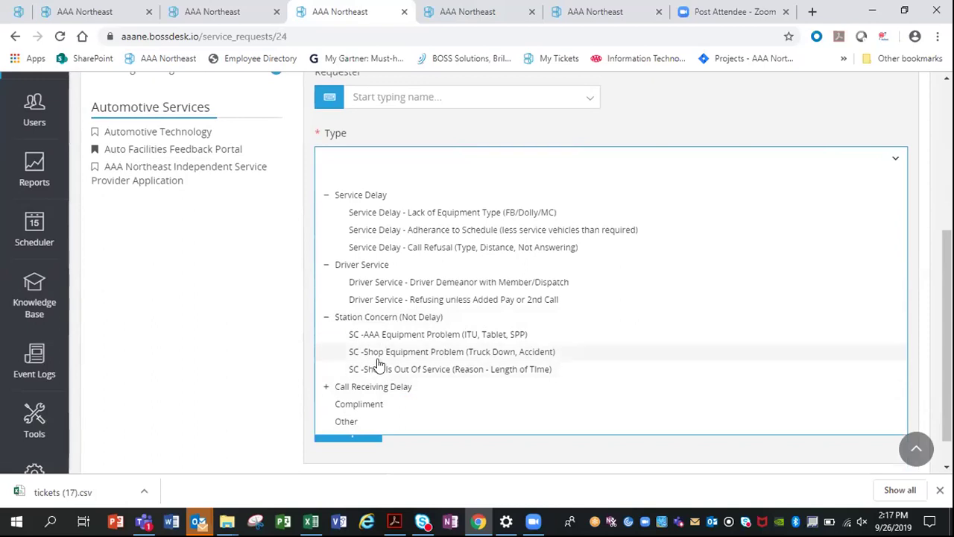
scroll(376, 367, down, 1)
click(325, 349)
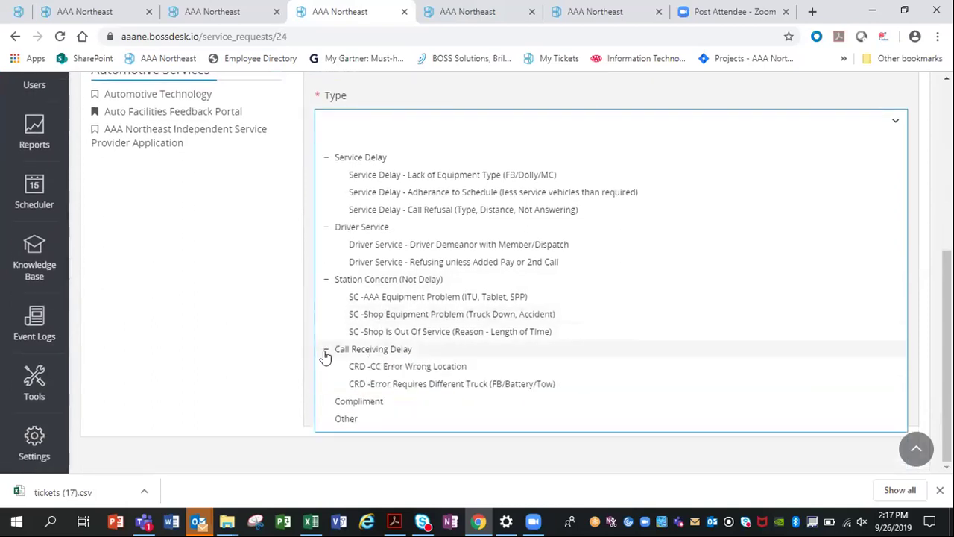
click(277, 337)
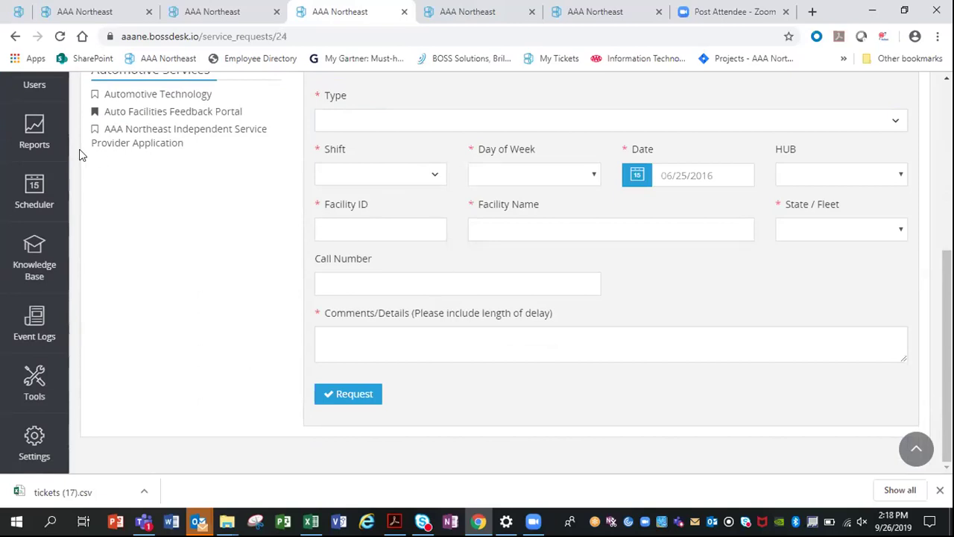
Step: Leave the form for the ticket list and load the global saved search Automotive Feedback Report
scroll(35, 181, up, 4)
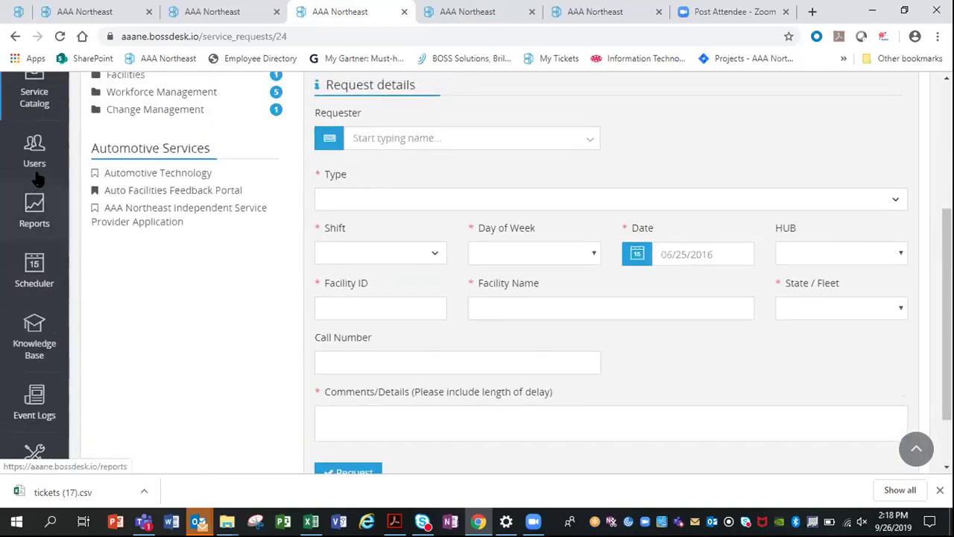
click(33, 216)
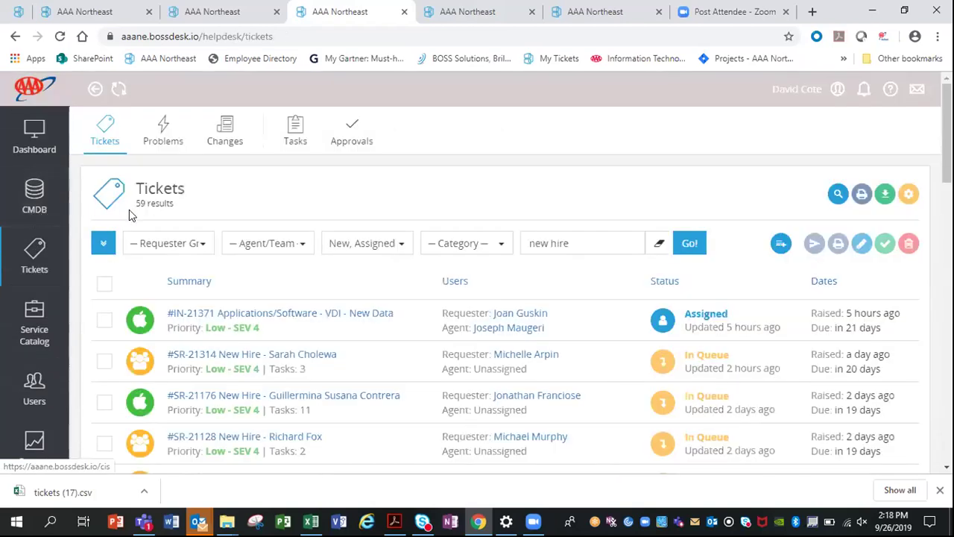
click(105, 243)
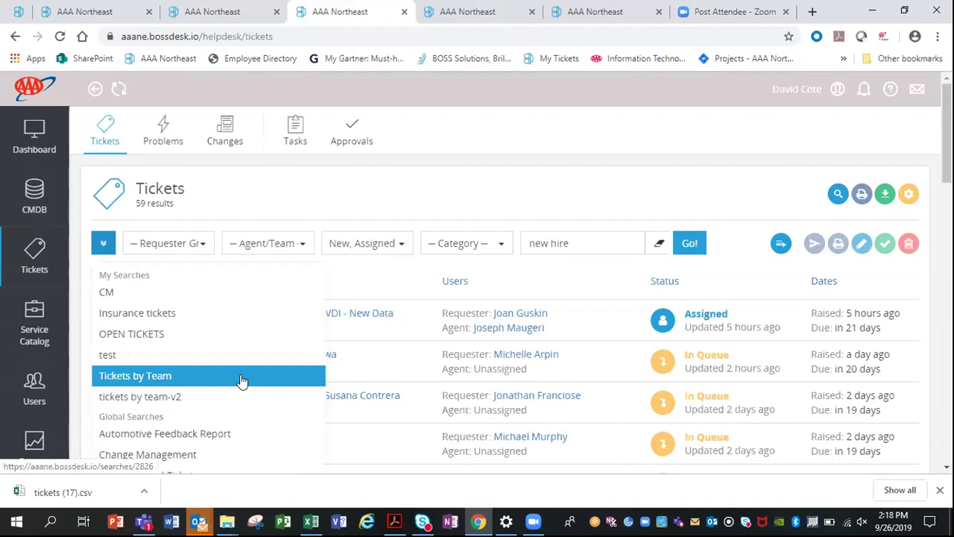
scroll(241, 381, down, 1)
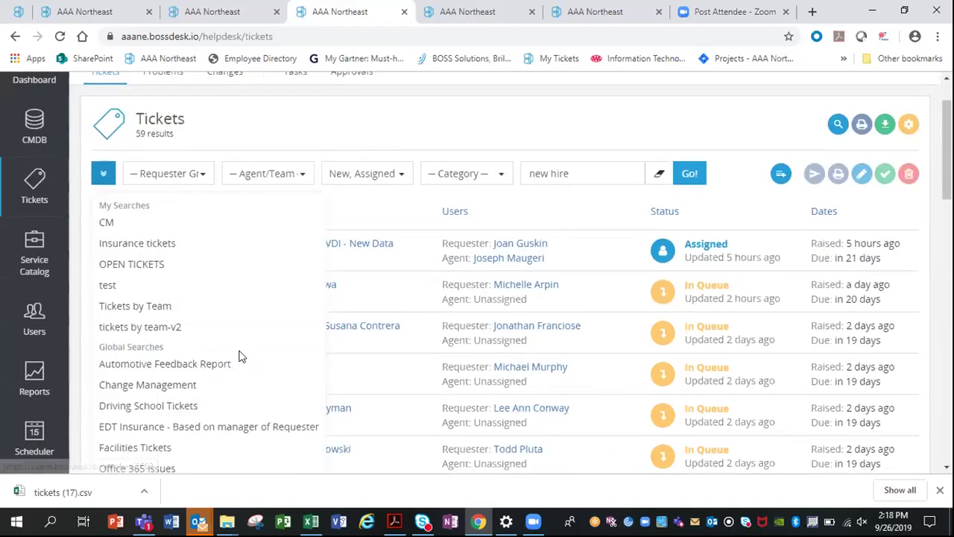
click(228, 362)
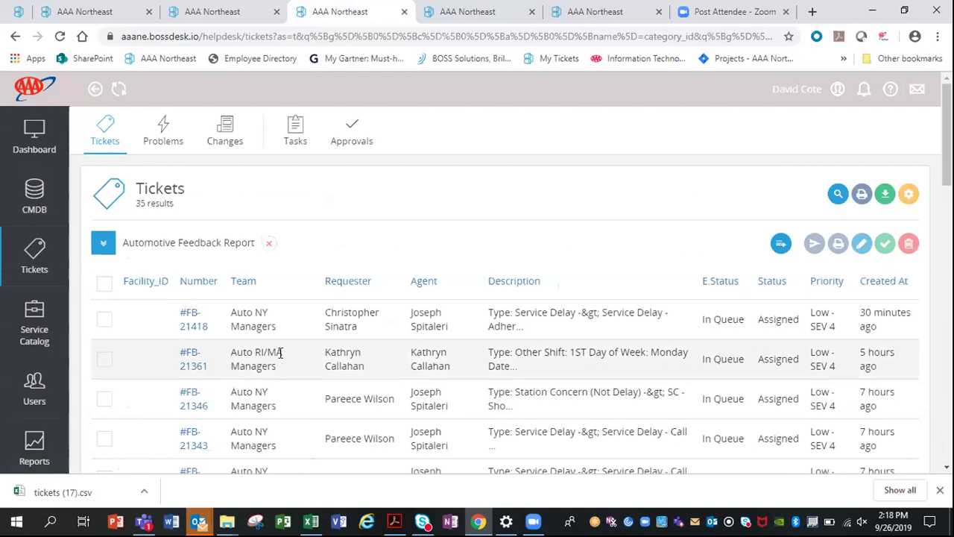
Step: Sort the Automotive Feedback Report tickets by Facility_ID in ascending order
scroll(281, 351, down, 2)
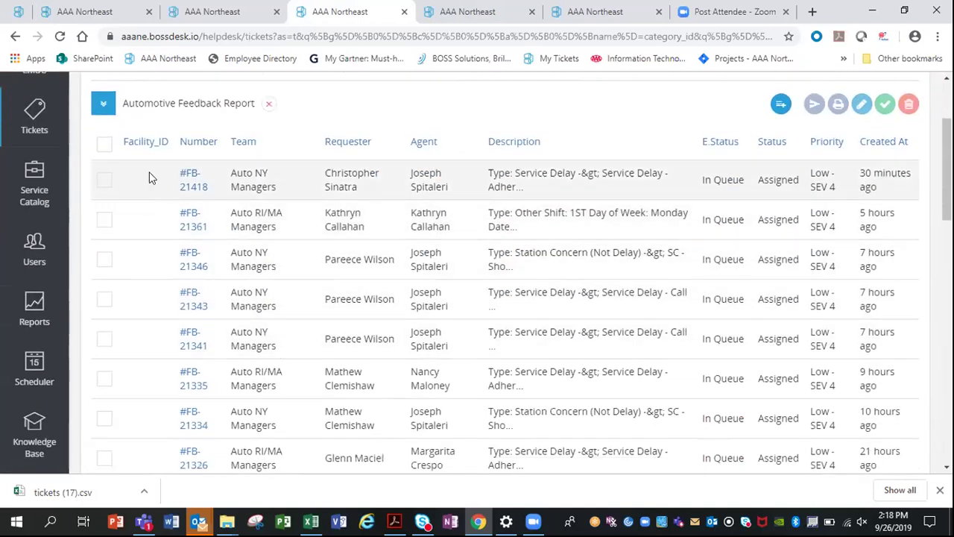
click(146, 142)
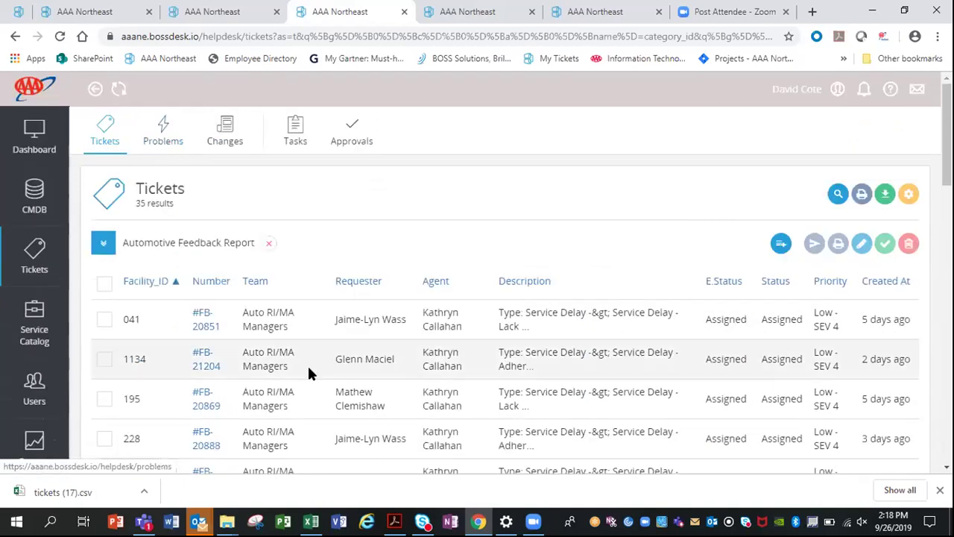
scroll(309, 372, down, 1)
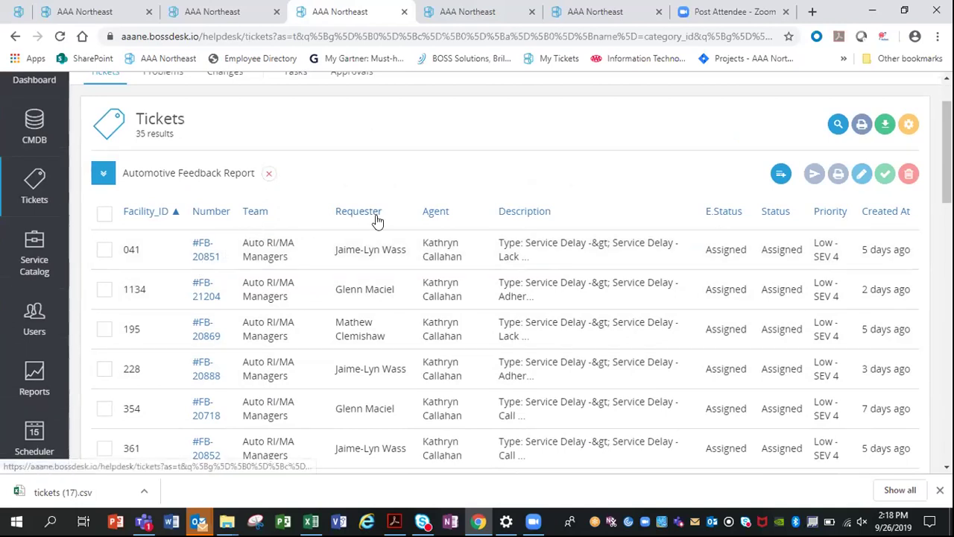
Step: Sort the report's tickets by Agent and by E.Status, both ascending, and look over the list
click(442, 221)
scroll(671, 297, down, 1)
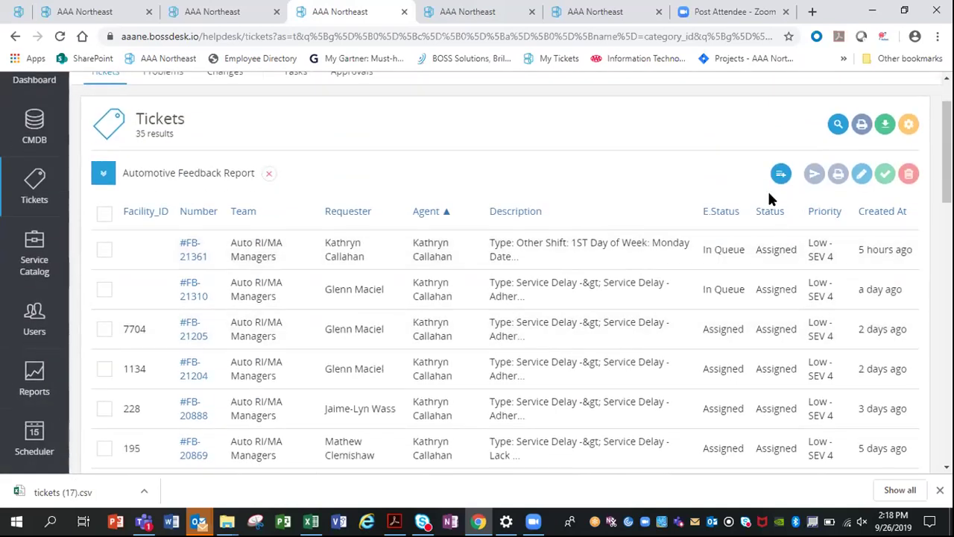
click(720, 213)
scroll(710, 283, down, 2)
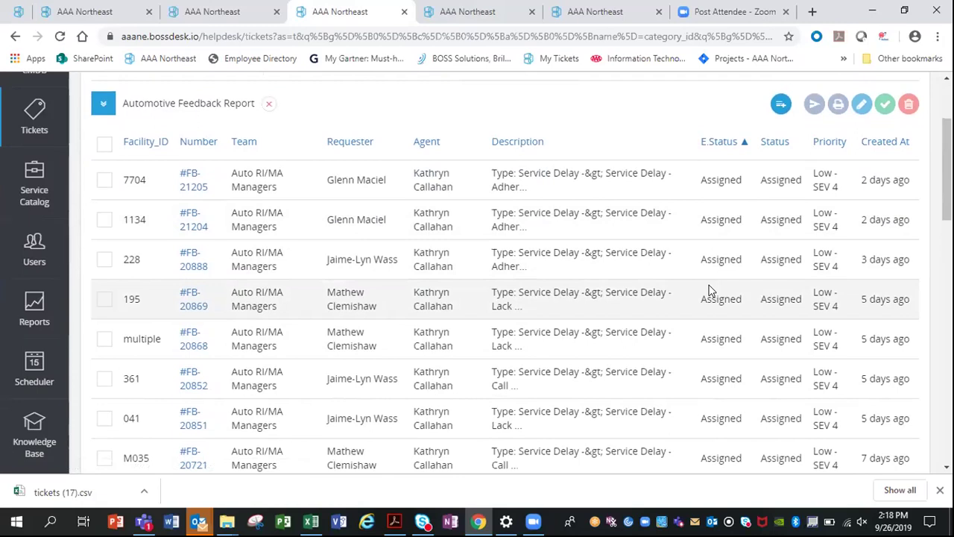
scroll(373, 243, up, 1)
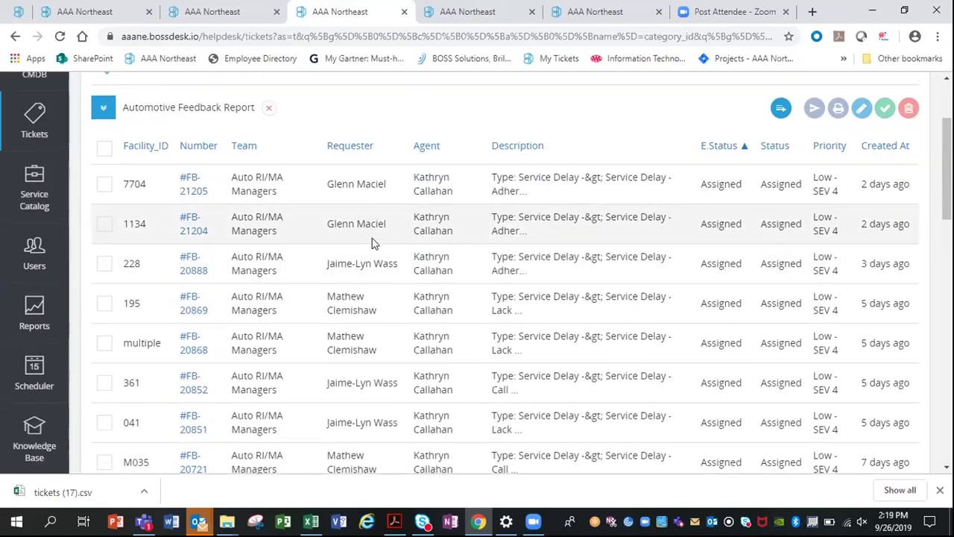
scroll(373, 243, up, 1)
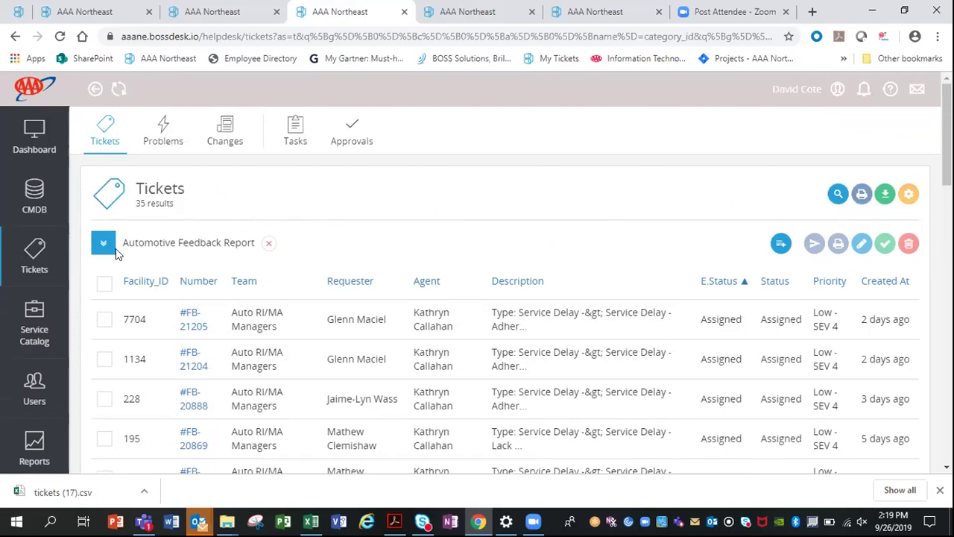
Step: Open the AAA Northeast Independent Service Provider Application form from the Service Catalog's Automotive Services category
click(32, 305)
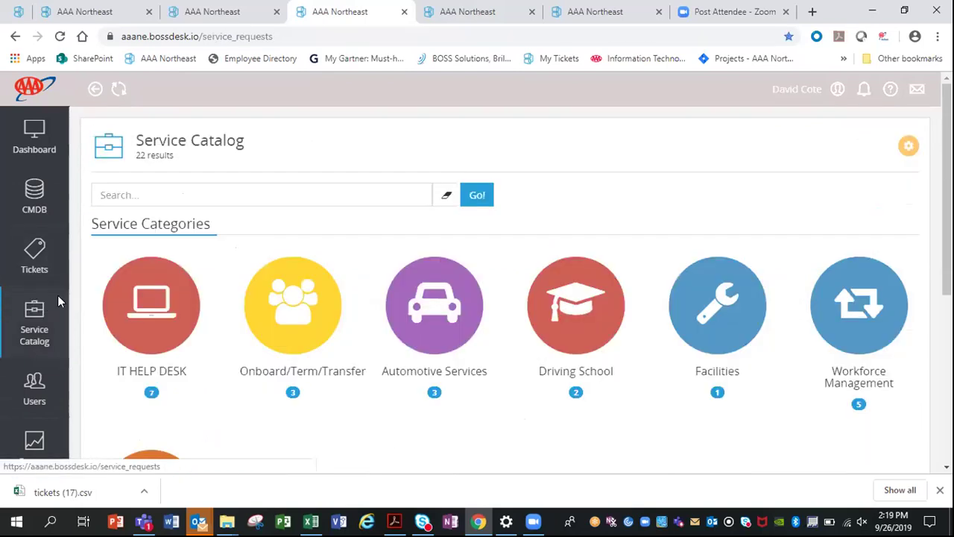
click(459, 316)
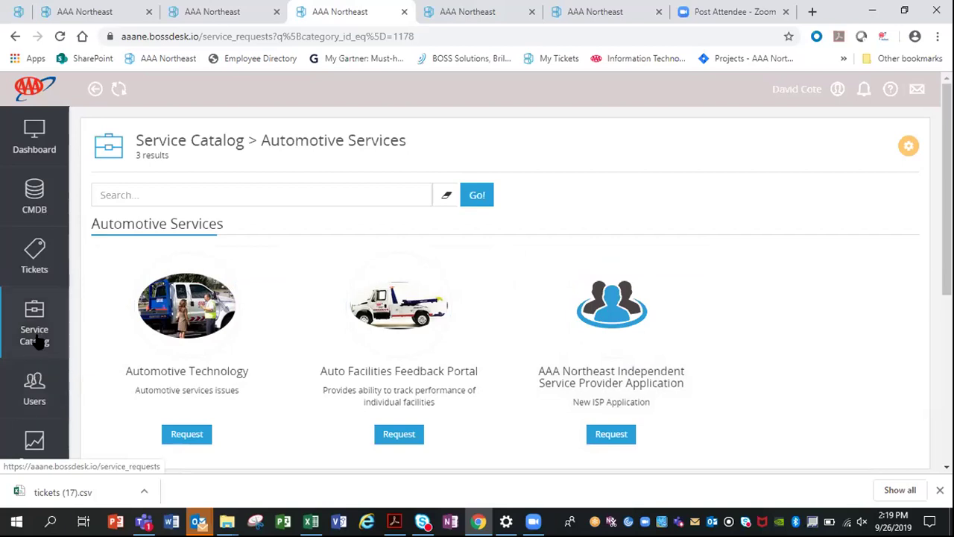
click(607, 300)
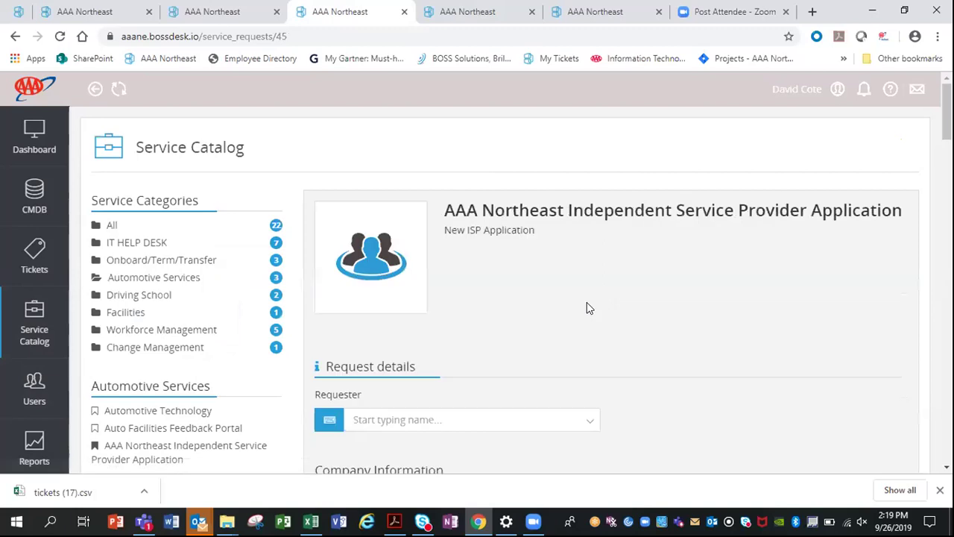
Step: Examine the Independent Service Provider Application's company, services provided, contracting and report-permission fields without filling anything in
scroll(574, 321, down, 1)
scroll(570, 327, down, 10)
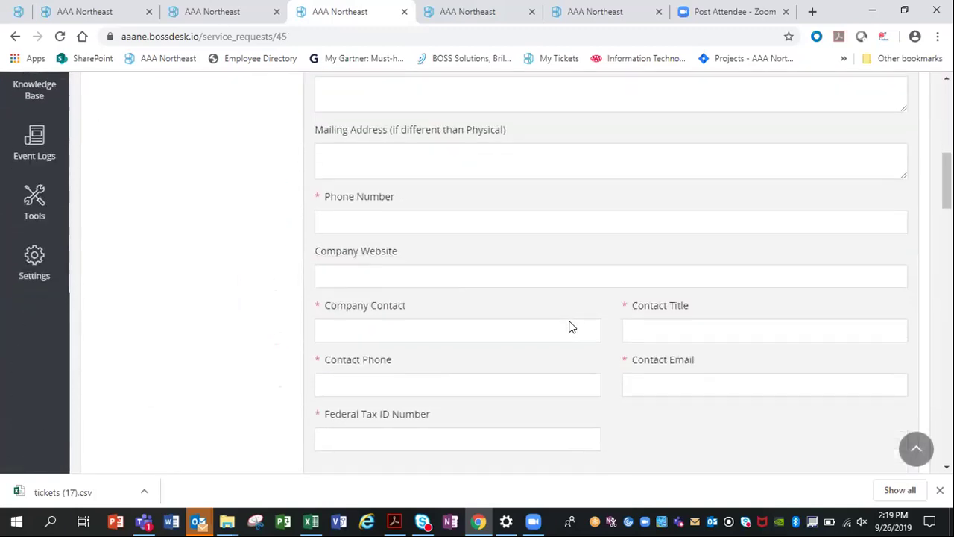
scroll(570, 326, down, 5)
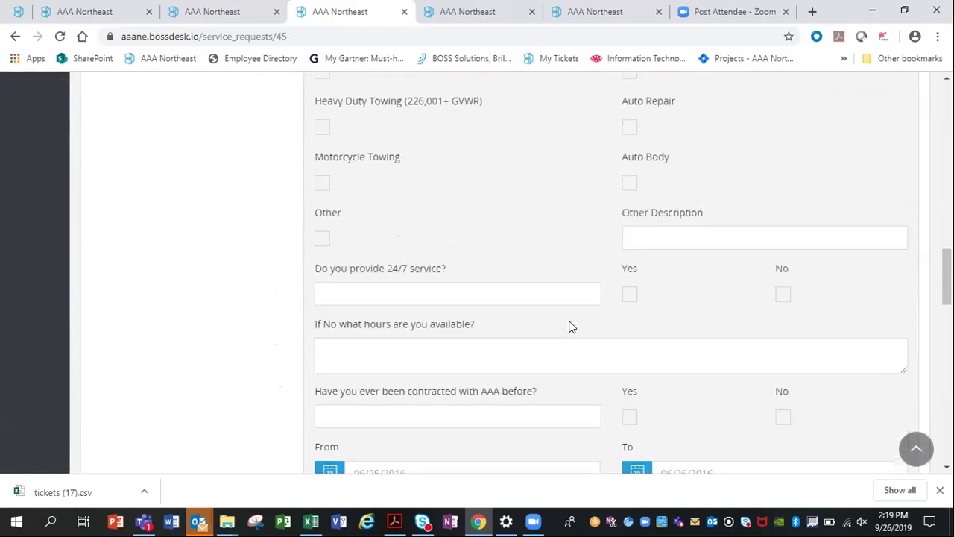
scroll(570, 326, down, 5)
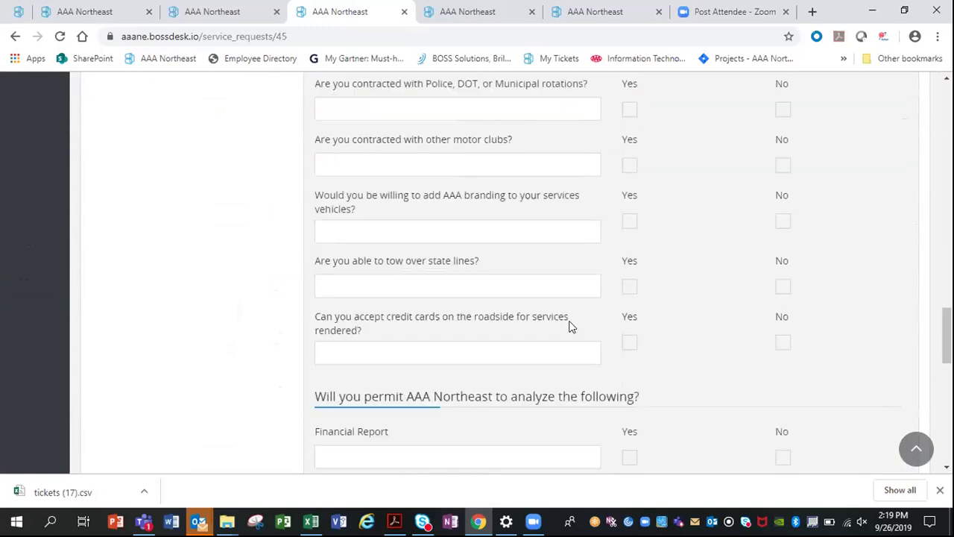
scroll(570, 326, down, 4)
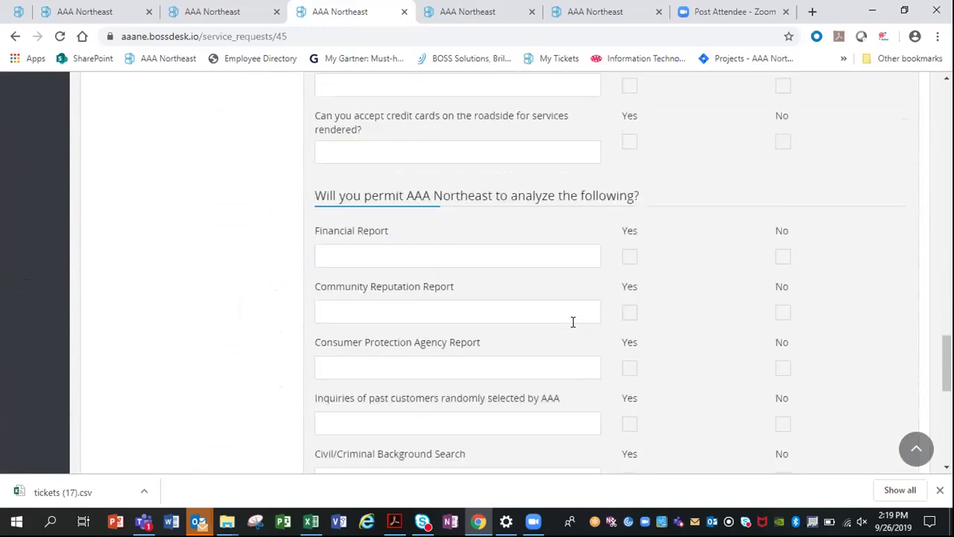
scroll(572, 321, down, 2)
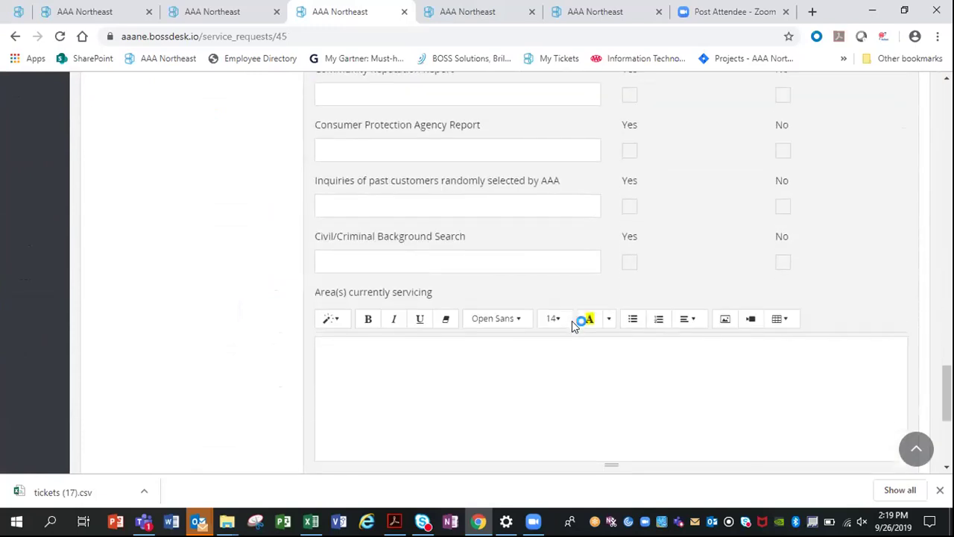
scroll(572, 320, up, 5)
scroll(574, 326, up, 4)
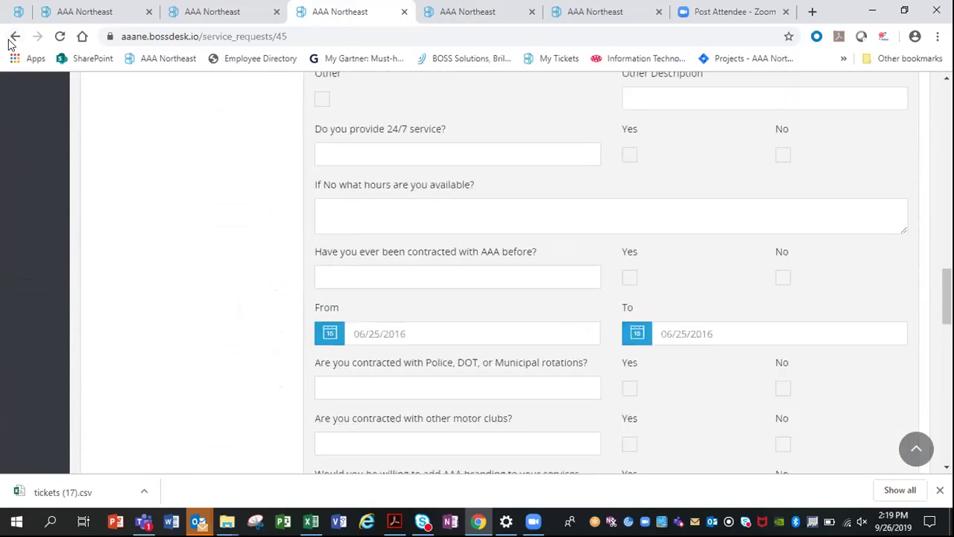
scroll(151, 183, up, 4)
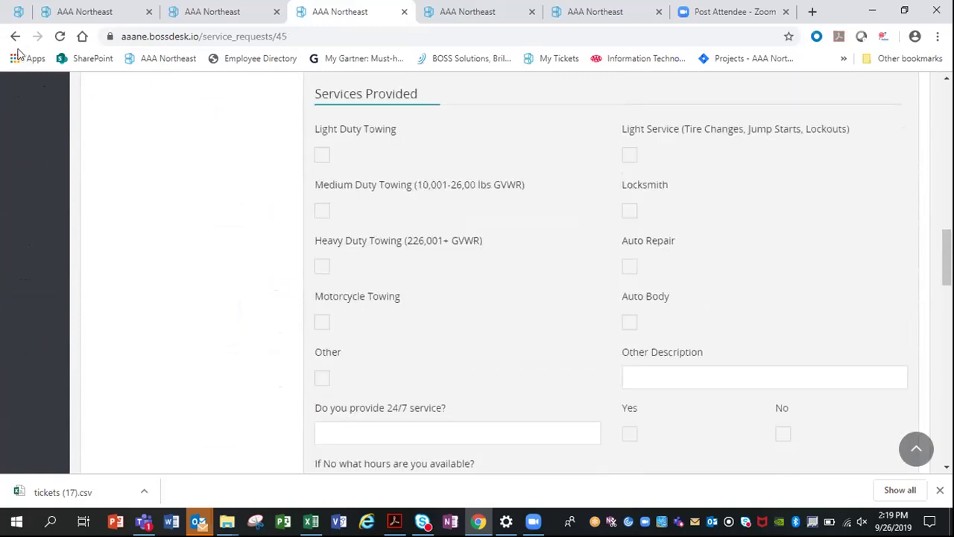
Step: Return to the Service Catalog categories and open the AAA Driving School Inquiries form under Driving School
click(14, 37)
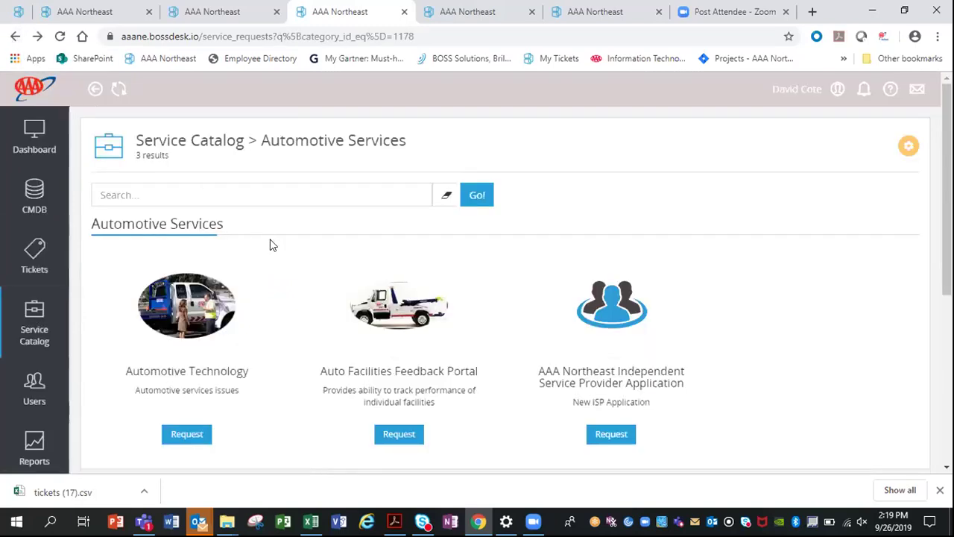
click(14, 37)
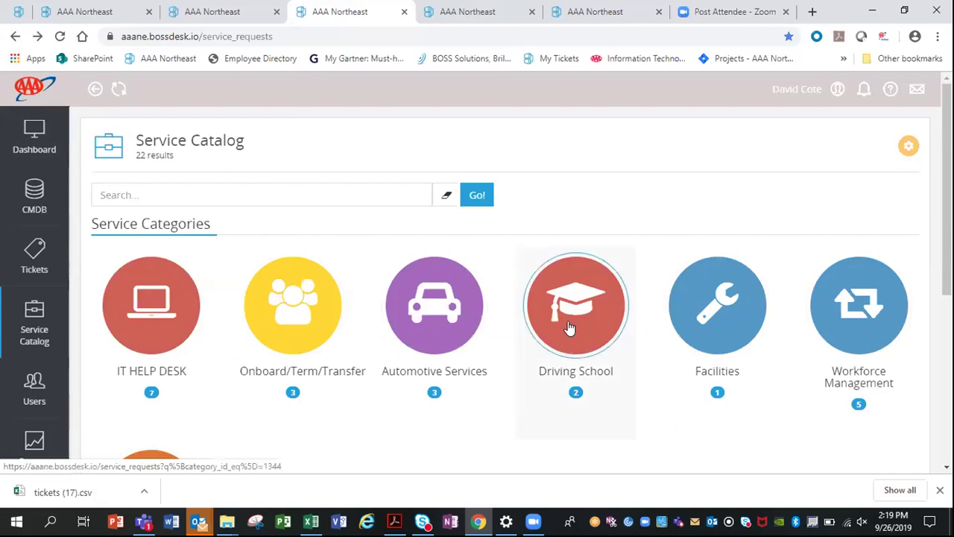
click(568, 328)
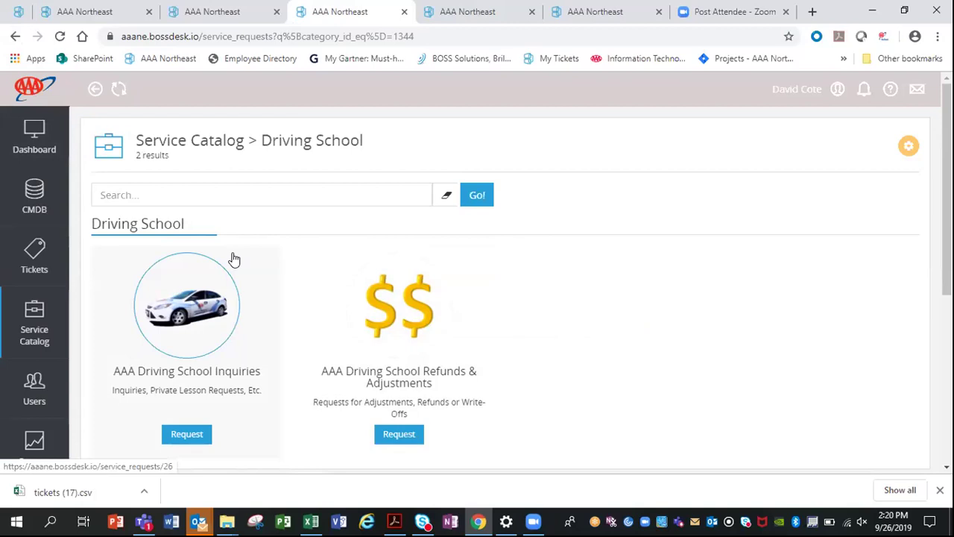
click(207, 298)
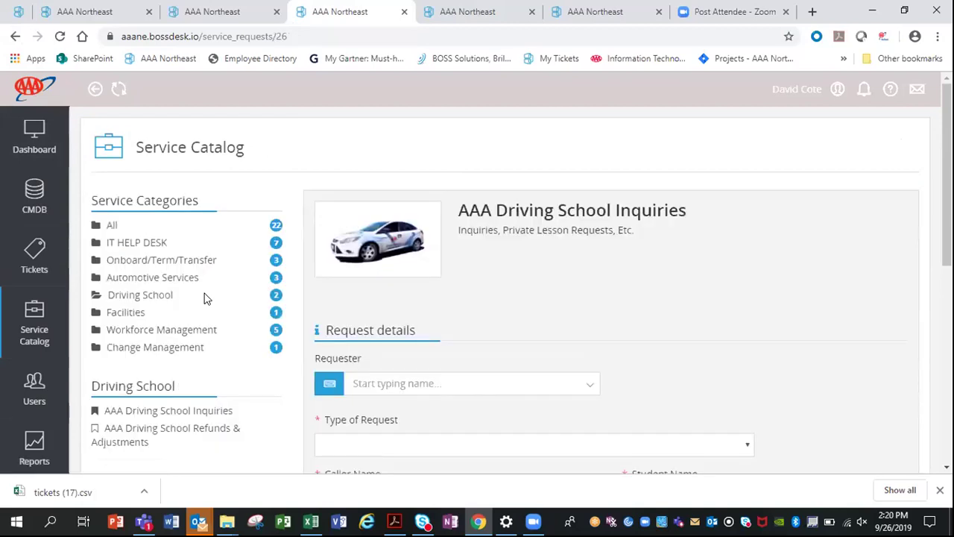
Step: Set the Driving School inquiry's Type of Request to Classroom and its Driving School to DS NY Garden City
scroll(375, 304, down, 2)
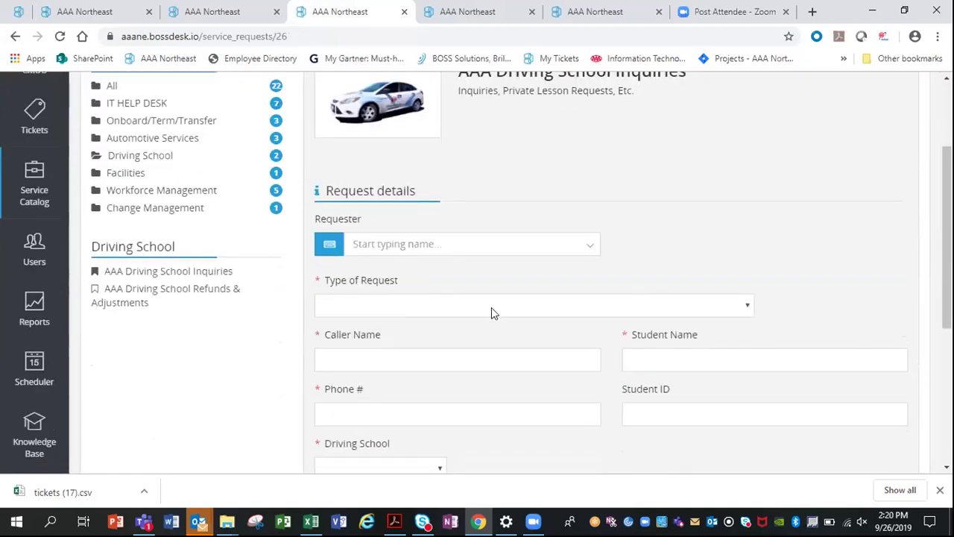
click(748, 305)
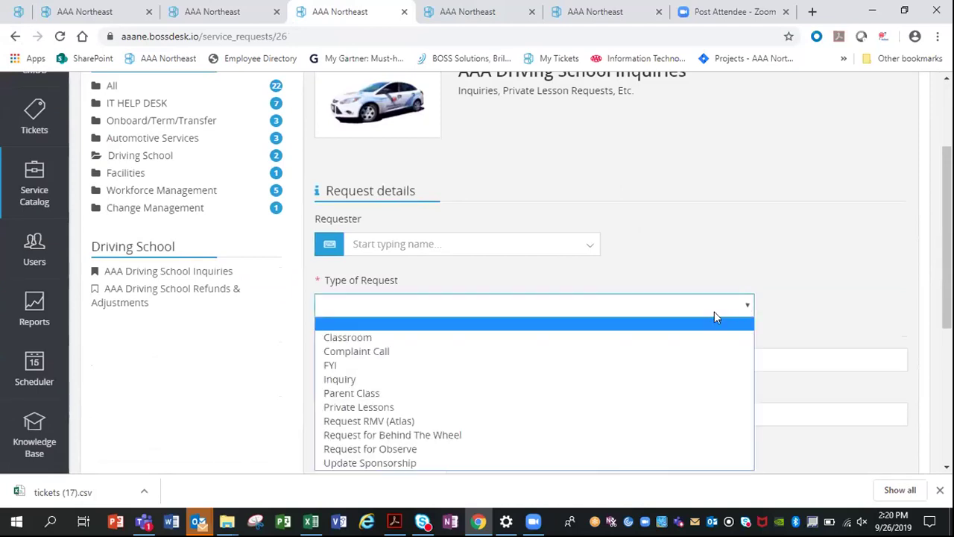
click(648, 340)
click(513, 348)
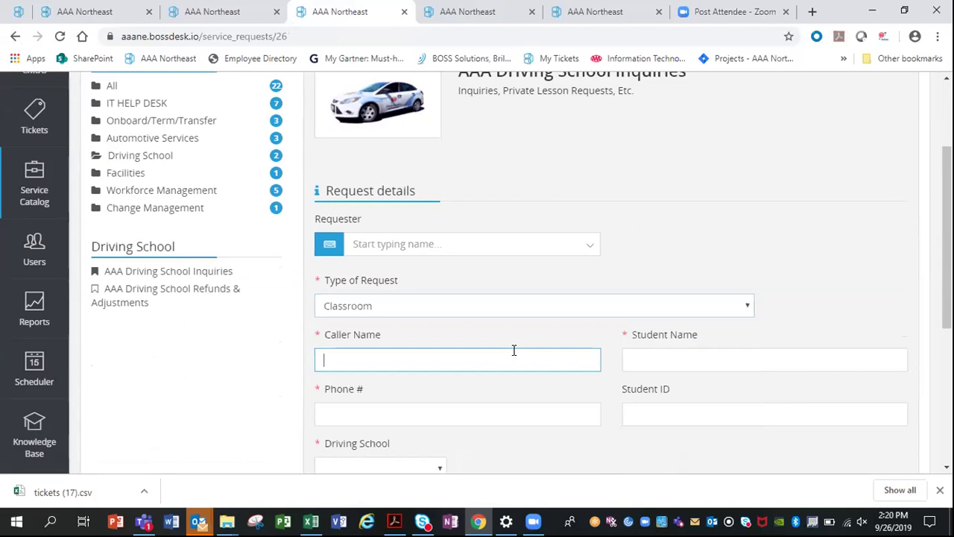
click(659, 347)
scroll(532, 381, down, 1)
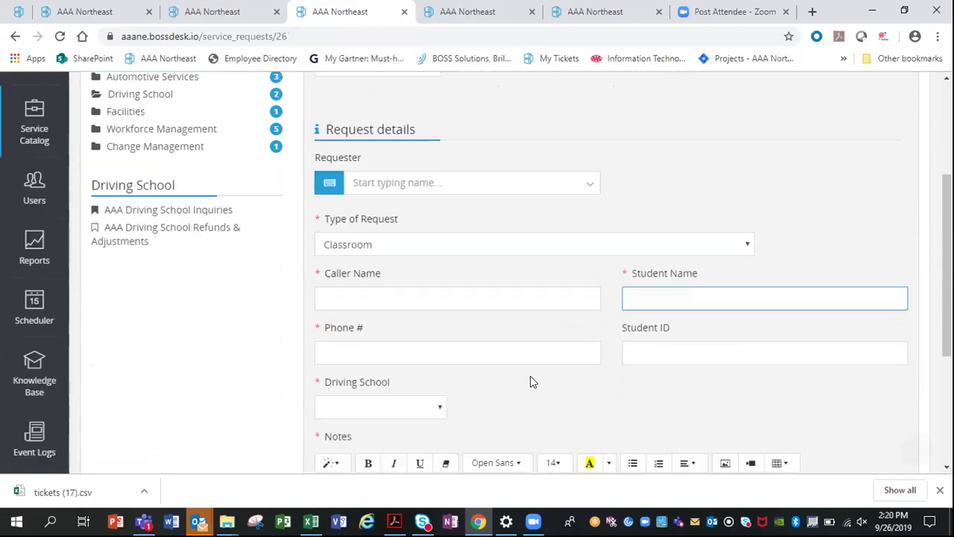
click(439, 398)
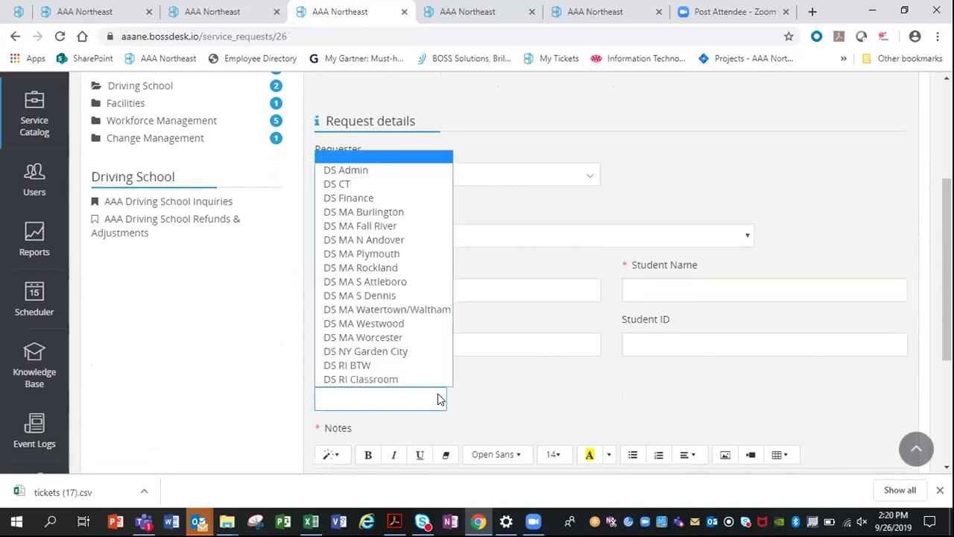
click(409, 346)
scroll(537, 380, down, 2)
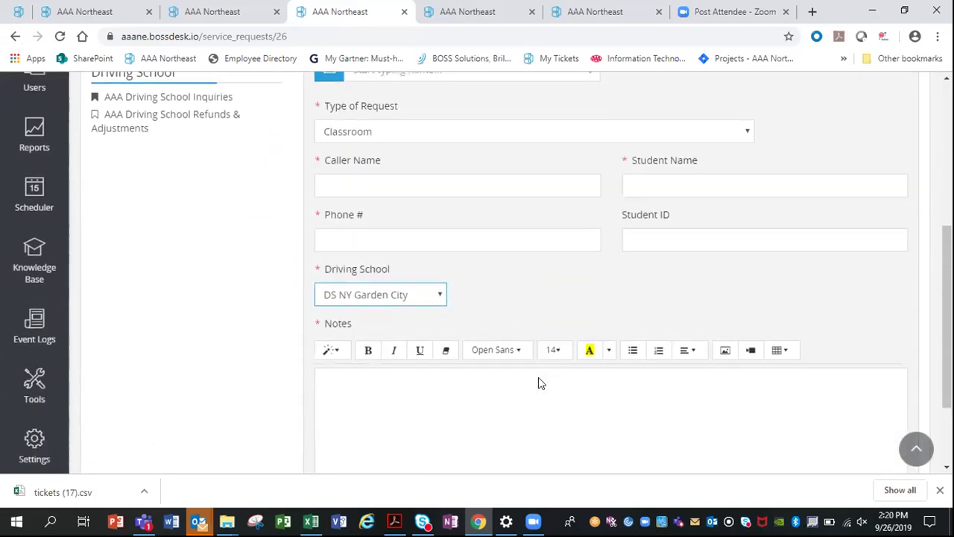
scroll(535, 372, up, 3)
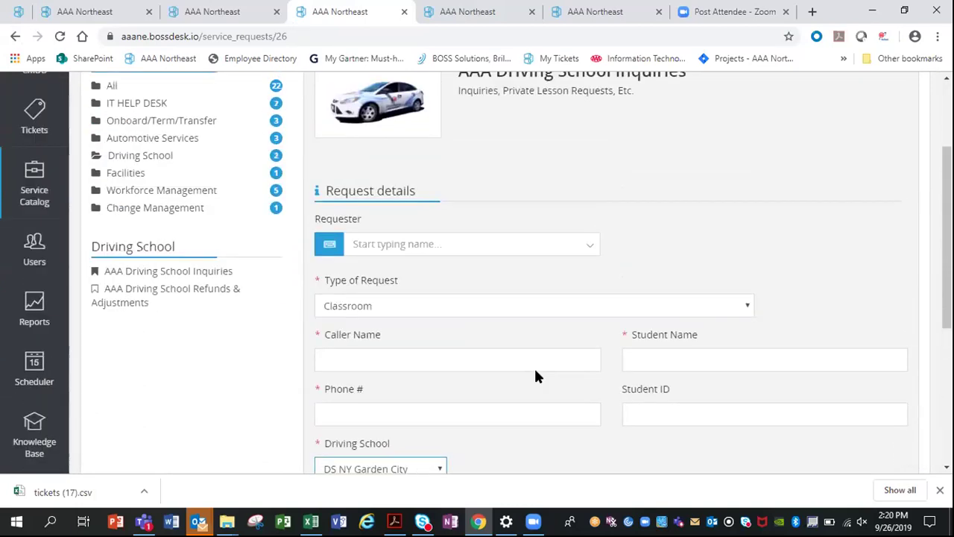
Step: Open the AAA Driving School Refunds & Adjustments form without submitting the inquiry, and look over its request details
click(13, 37)
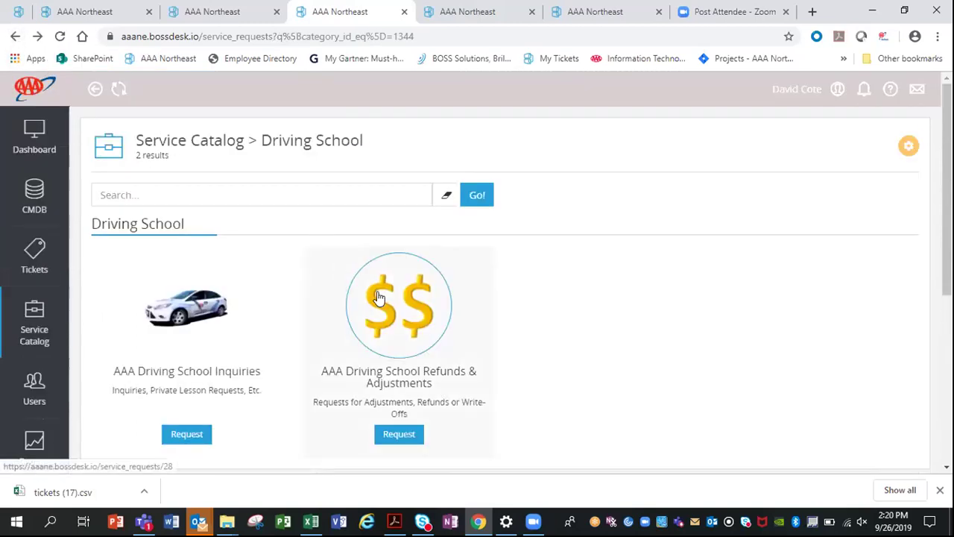
click(378, 296)
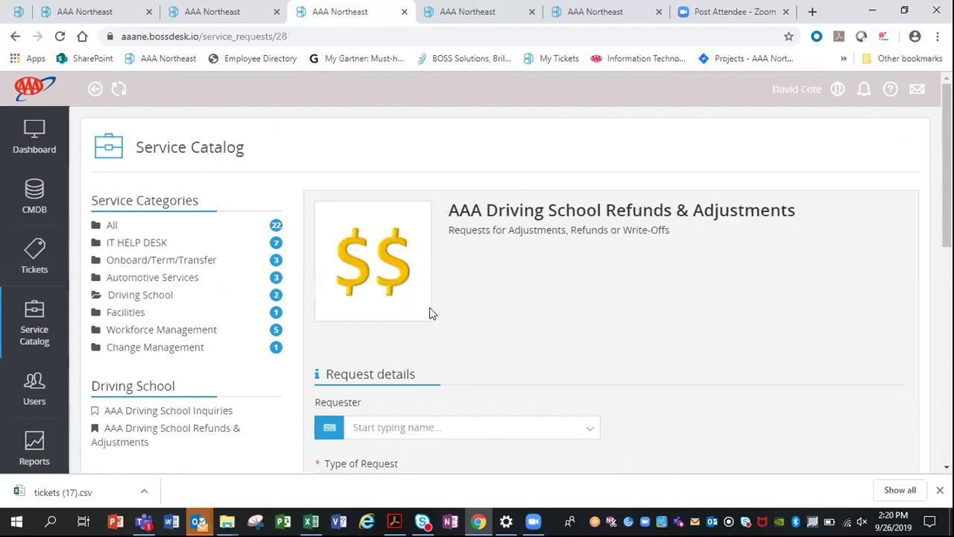
scroll(431, 313, down, 1)
scroll(430, 311, down, 1)
scroll(430, 312, up, 3)
scroll(430, 312, down, 1)
scroll(429, 313, down, 2)
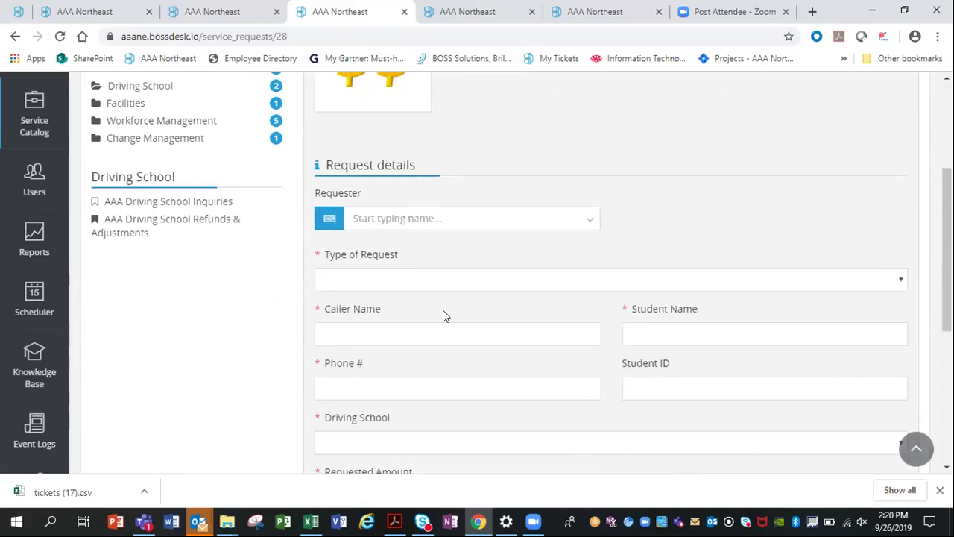
Step: Set the refund form's Type of Request to Request for Refund and go through the empty caller, student and phone fields
click(897, 276)
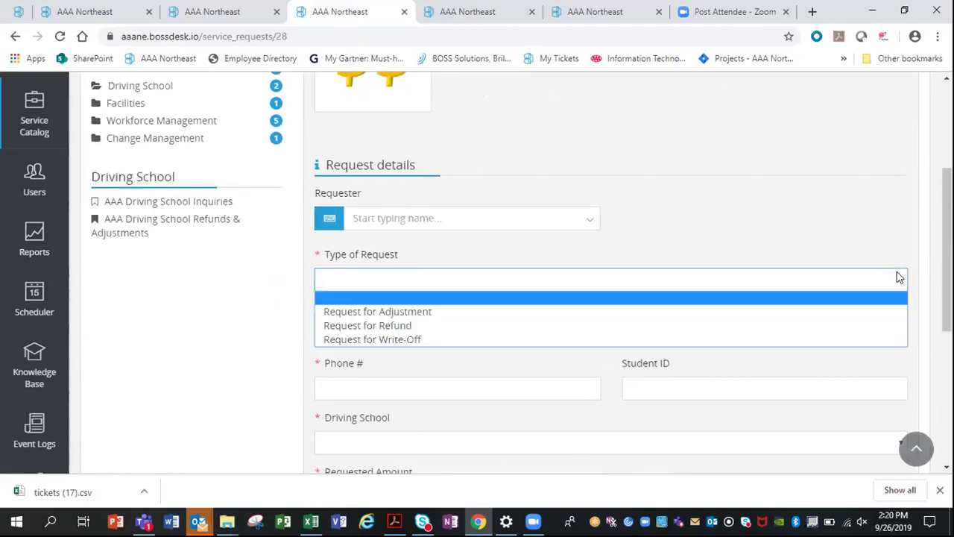
click(807, 325)
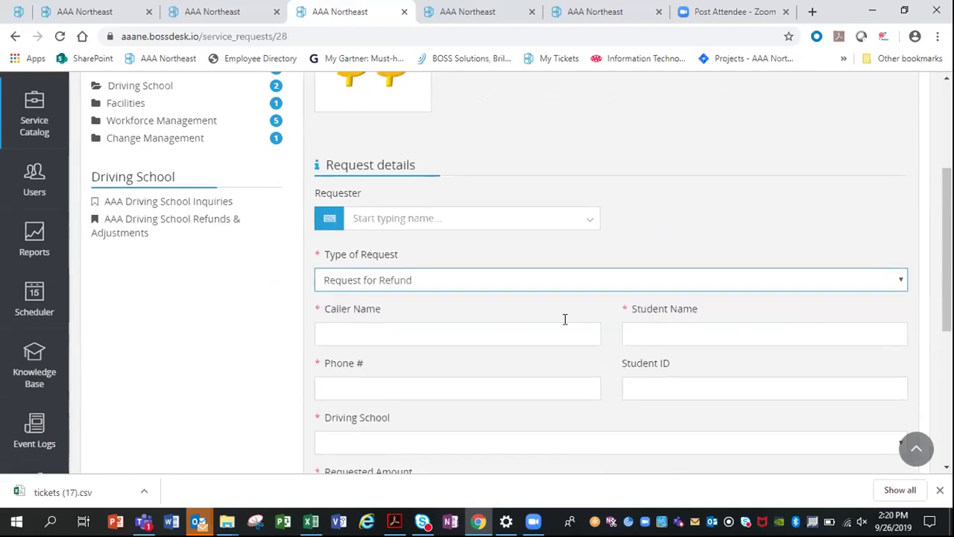
click(500, 328)
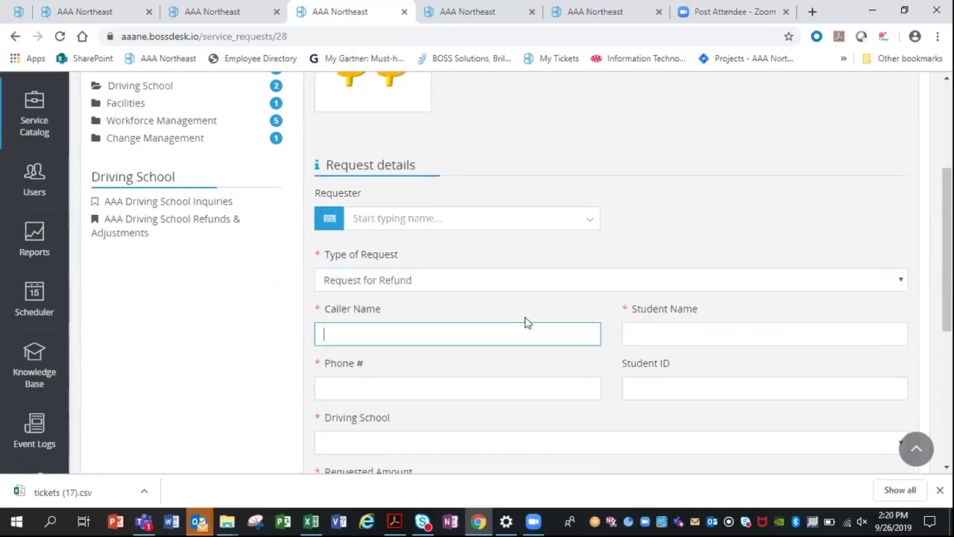
click(666, 333)
click(450, 382)
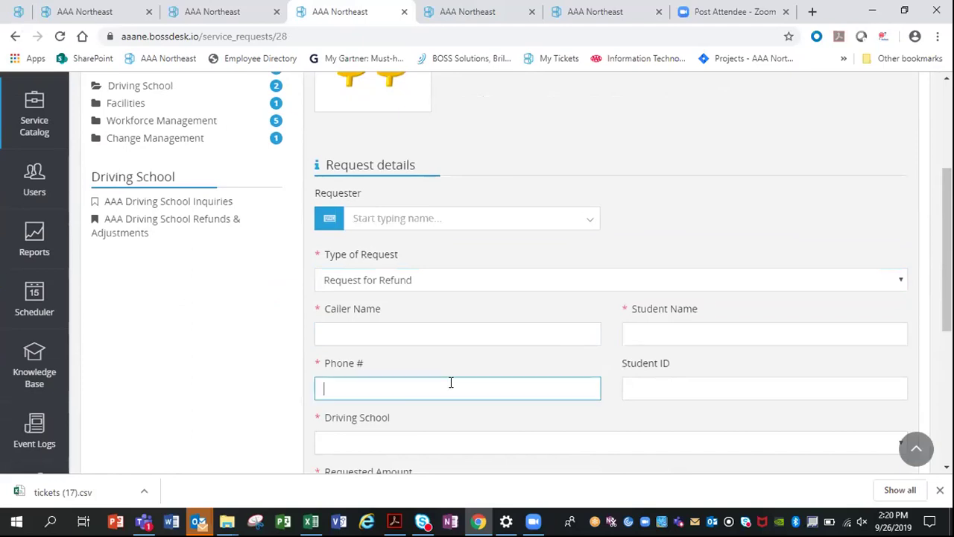
Step: Leave the refund form and open the Facilities request form from the Service Catalog's Facilities category
click(15, 35)
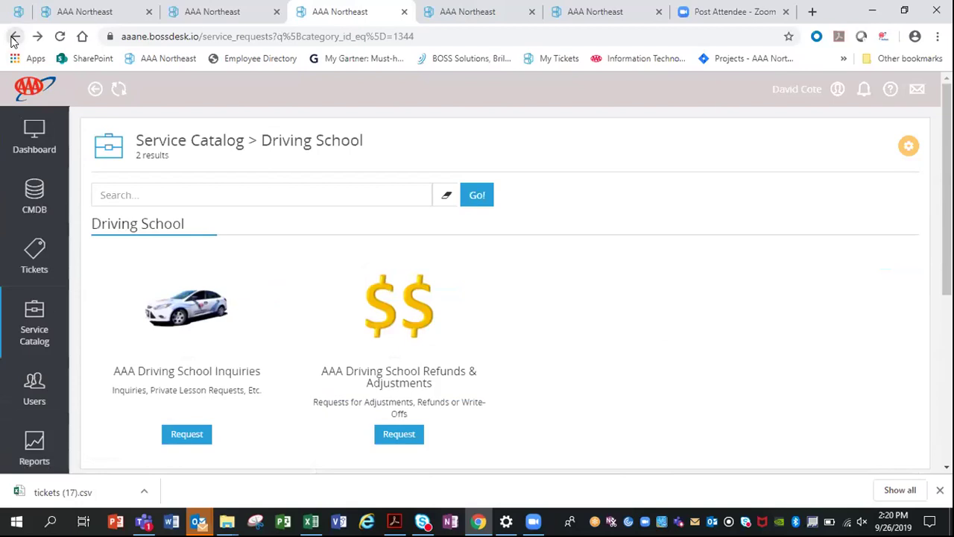
click(15, 37)
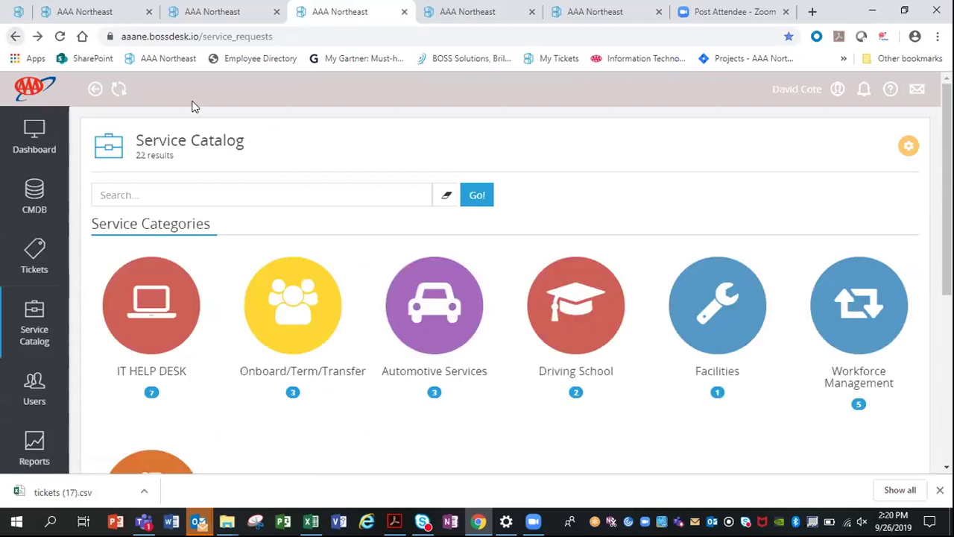
click(727, 311)
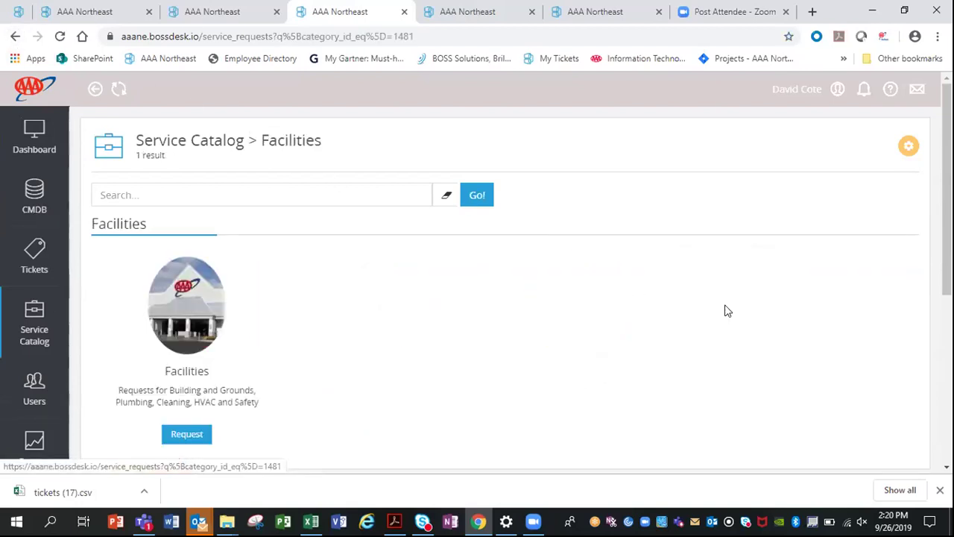
click(213, 283)
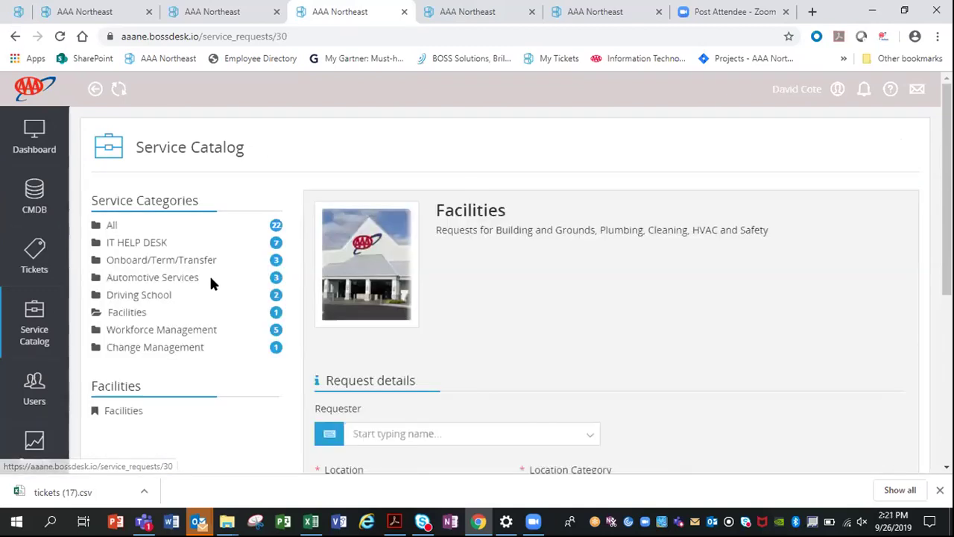
Step: Set the Facilities request's Location Category to Branch, Location to Cumberland Branch and State to NJ
scroll(427, 307, down, 3)
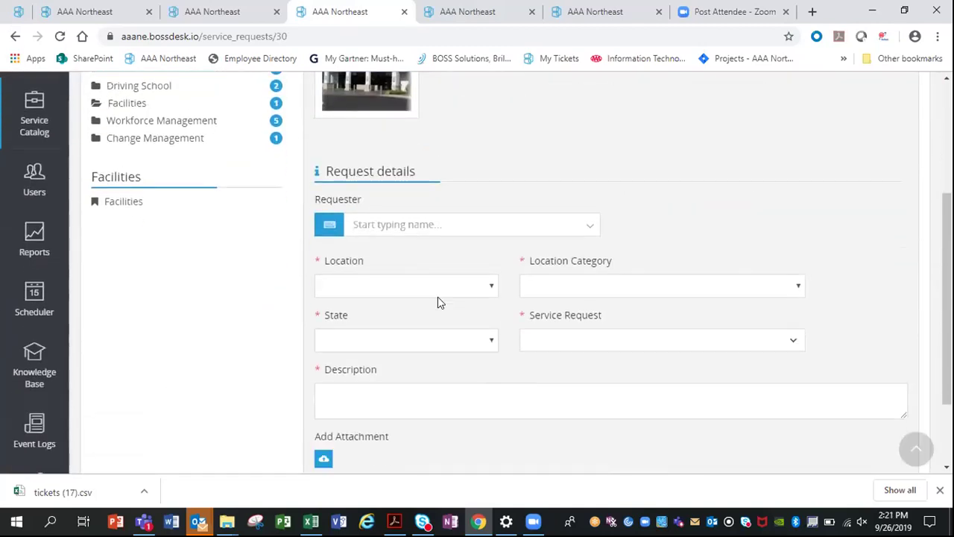
click(799, 291)
click(746, 330)
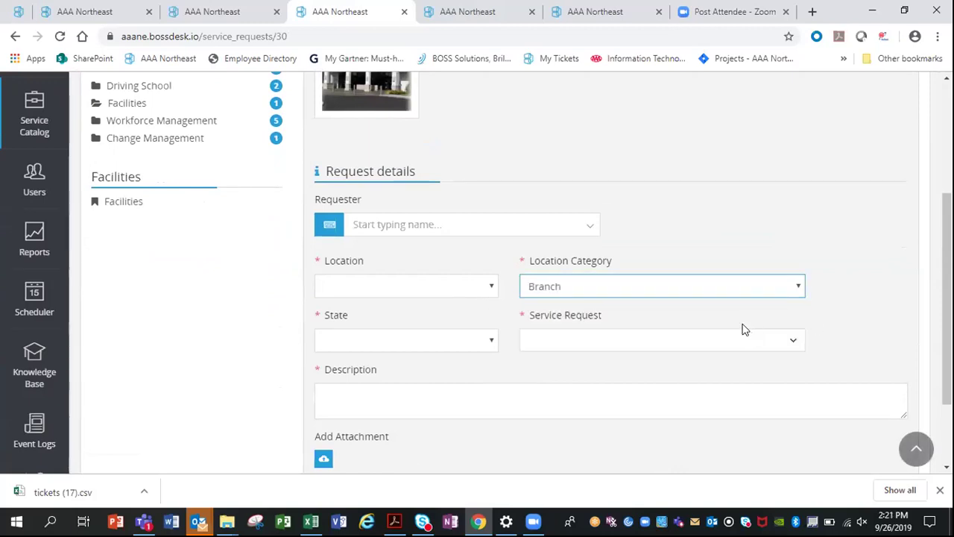
click(493, 281)
click(450, 239)
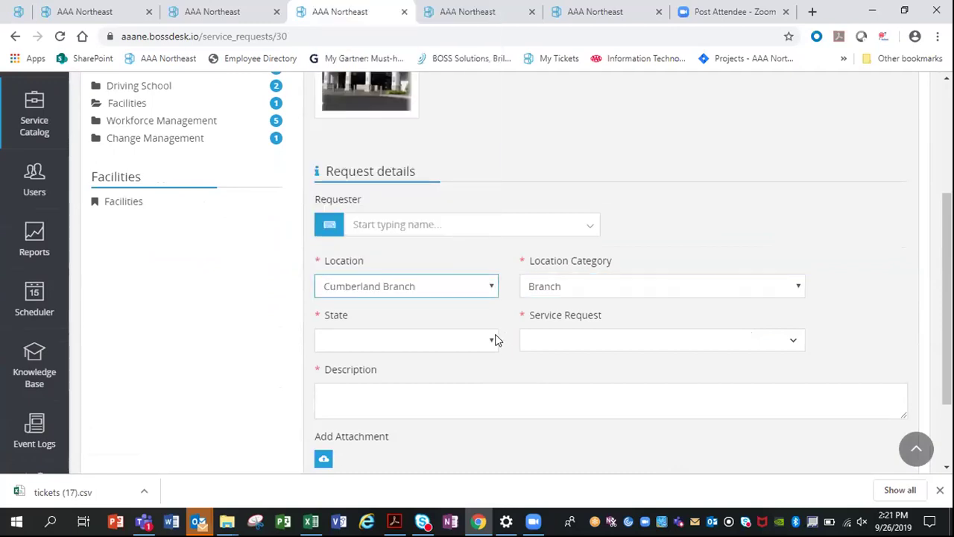
click(491, 341)
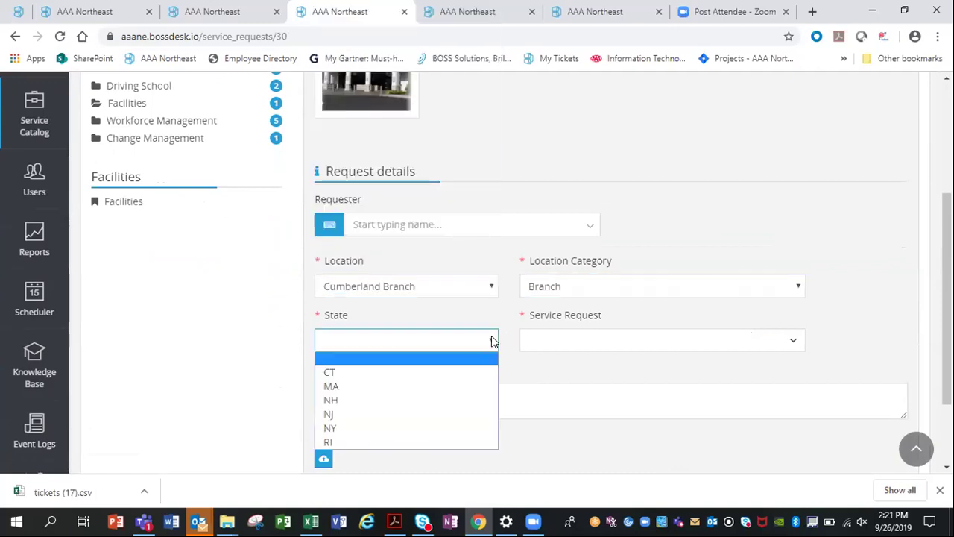
click(493, 416)
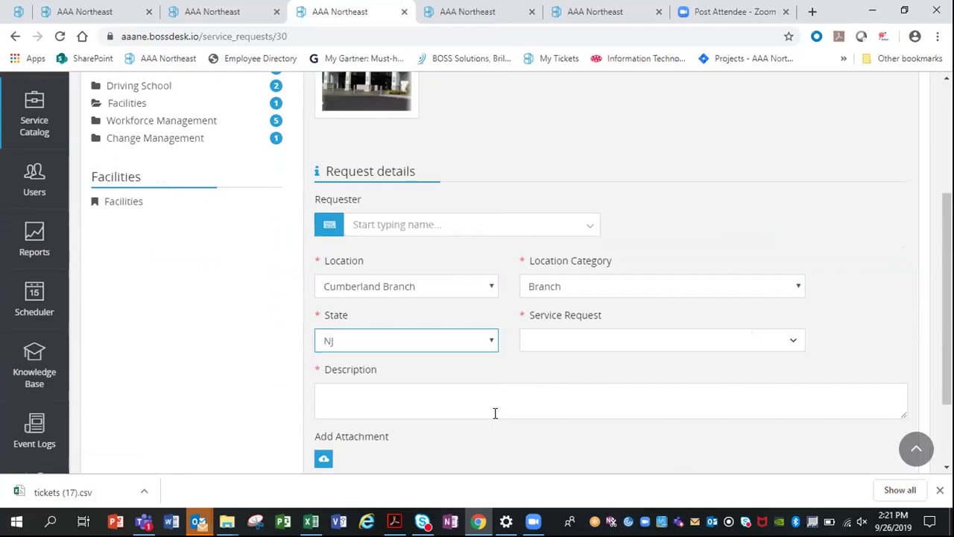
Step: Expand the Building and Grounds and Cleaning groups among the Service Request options and look over their subcategories
click(790, 343)
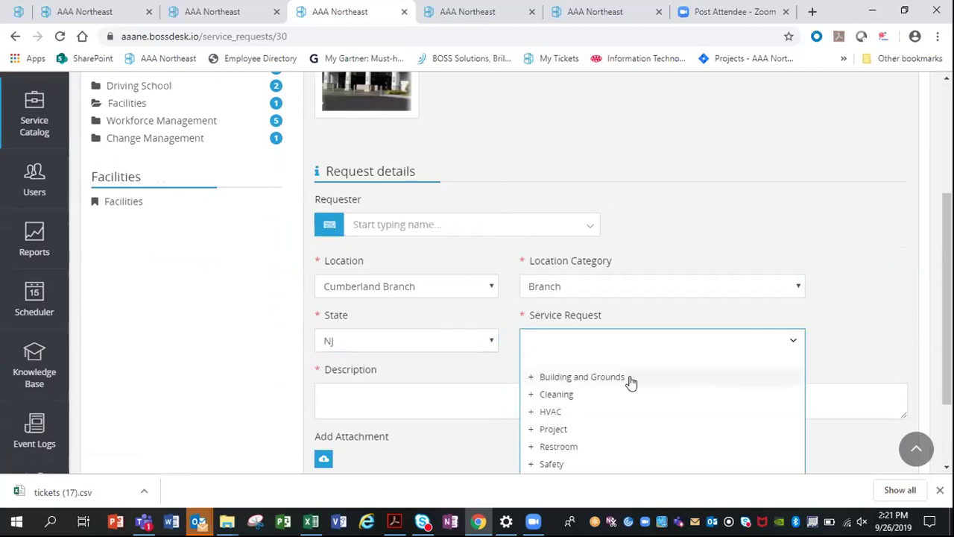
click(533, 378)
scroll(543, 377, down, 2)
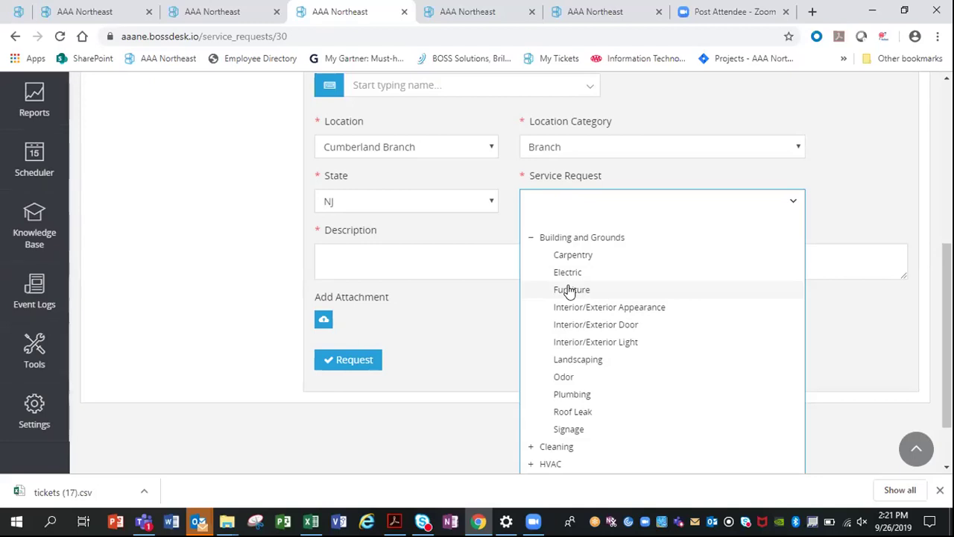
scroll(569, 290, down, 1)
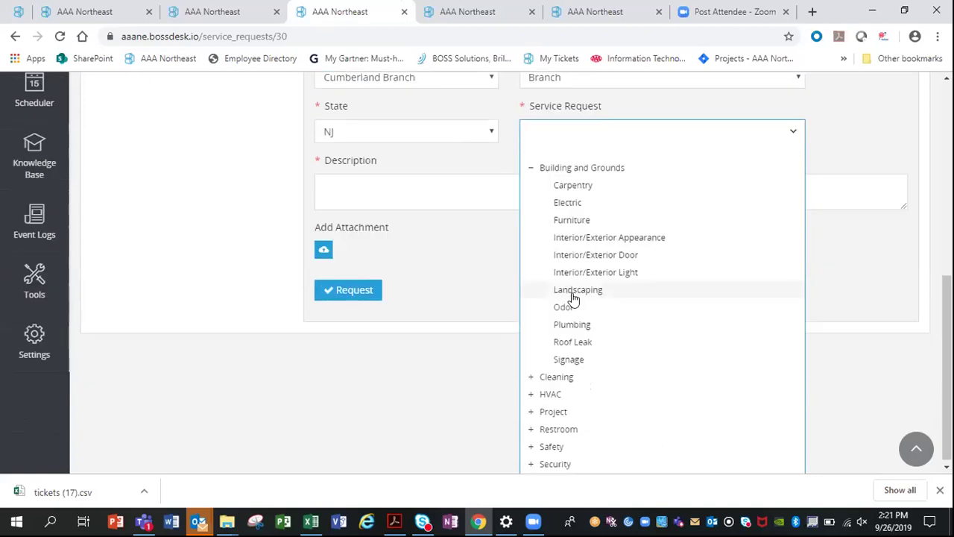
click(532, 377)
scroll(531, 380, down, 1)
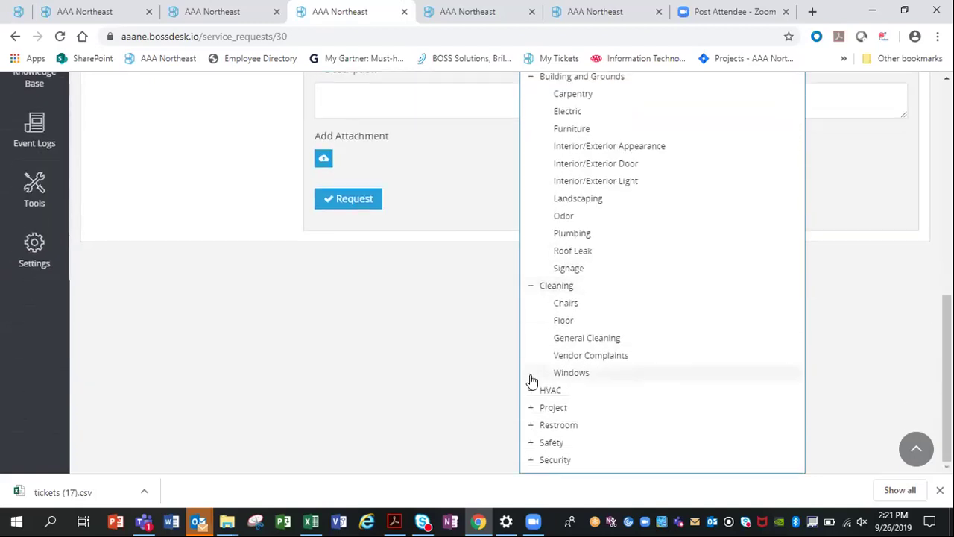
Step: Open the Service Catalog list under the Incident Management settings and edit the Auto Facilities Feedback Portal service request
click(34, 250)
scroll(117, 259, down, 4)
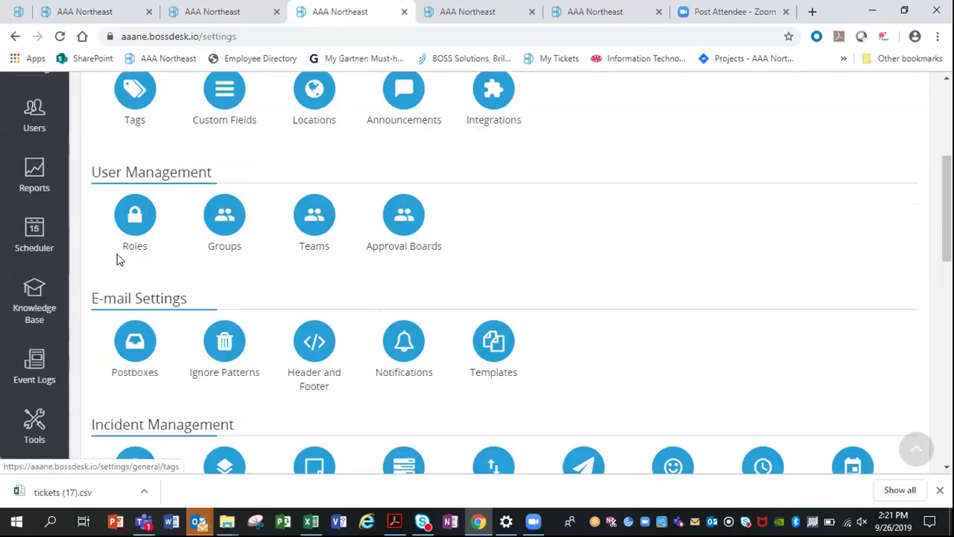
scroll(118, 259, down, 3)
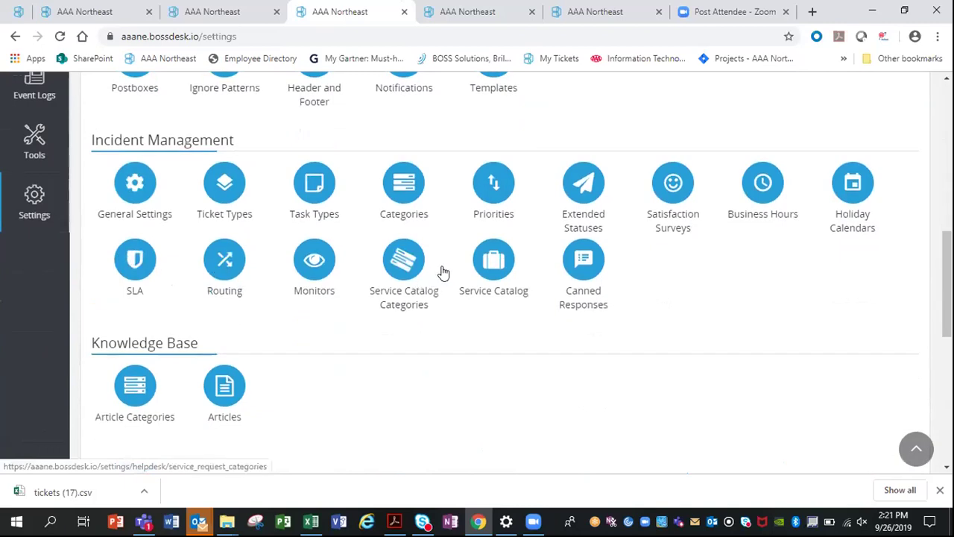
click(494, 270)
scroll(494, 273, down, 4)
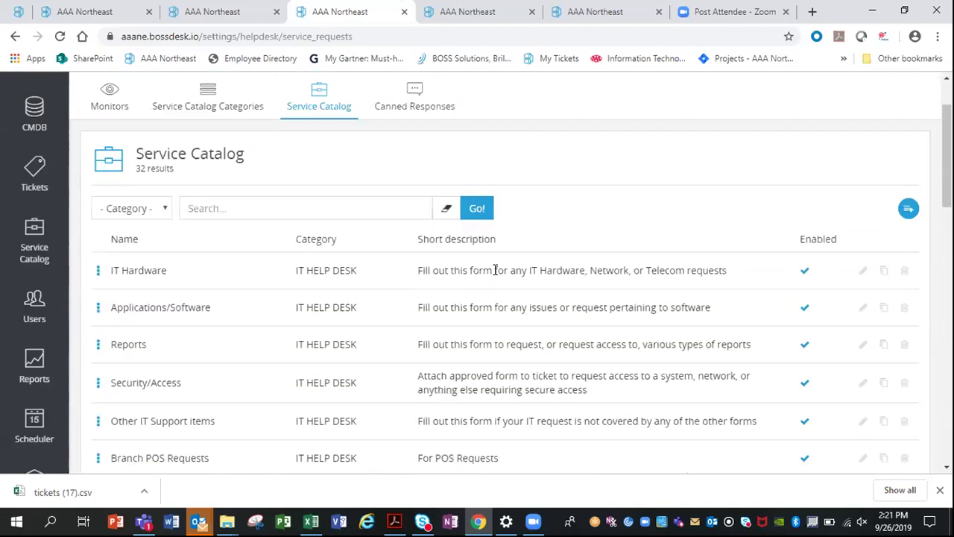
scroll(496, 276, down, 3)
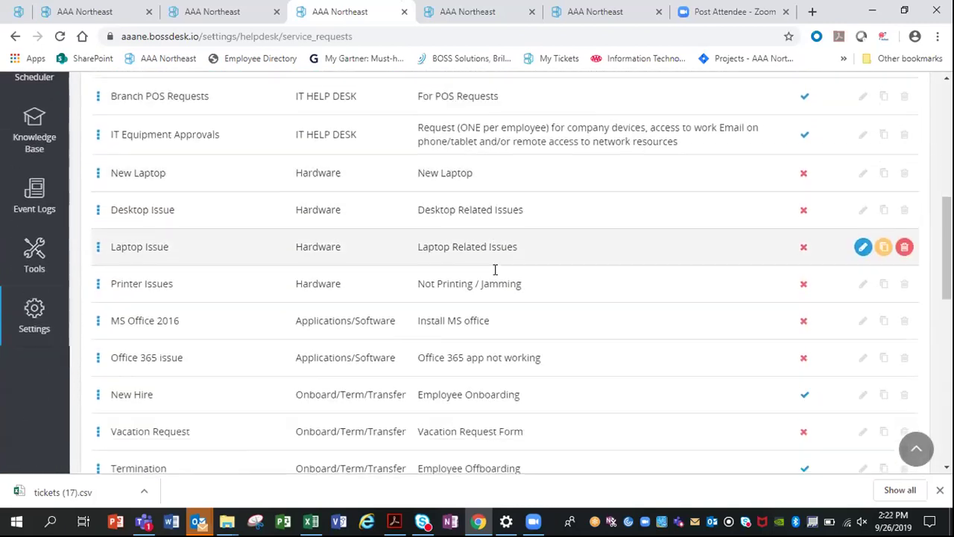
scroll(496, 274, down, 4)
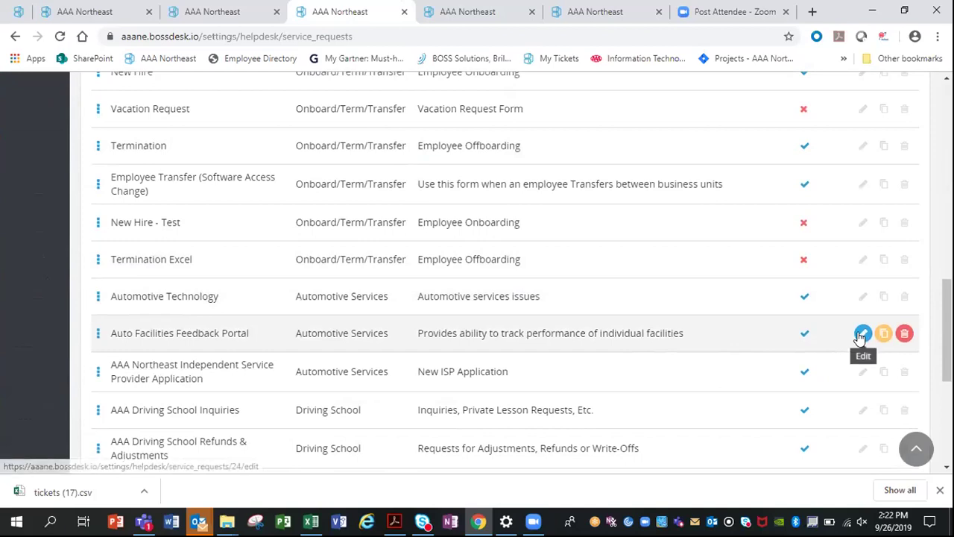
click(862, 334)
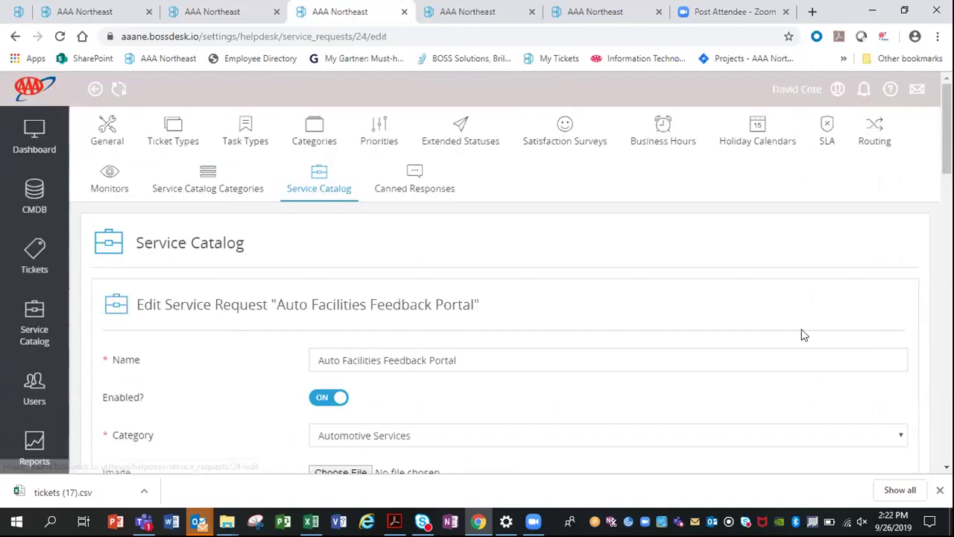
Step: Among the custom fields, move Facility Name beside Day of Week and place Date after HUB
scroll(691, 317, down, 6)
scroll(691, 313, down, 3)
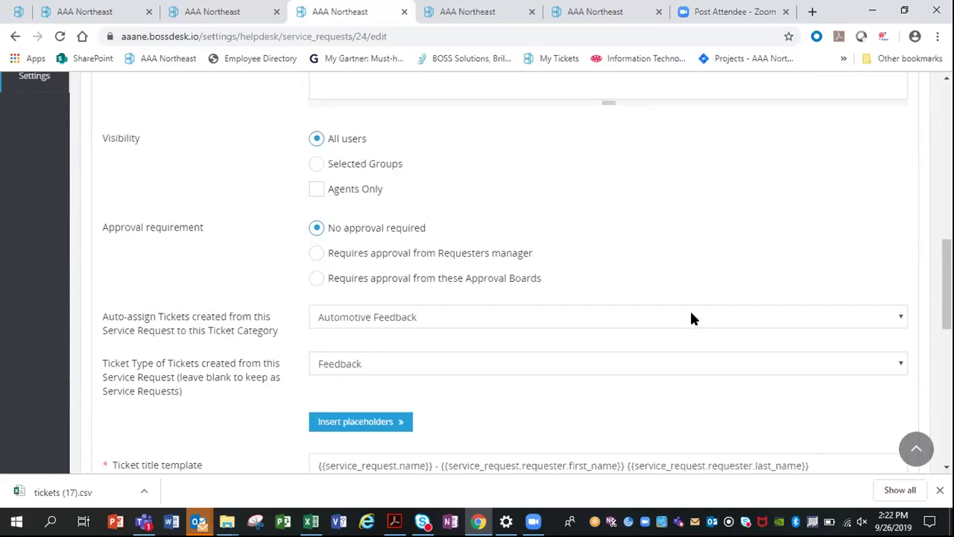
scroll(691, 313, down, 5)
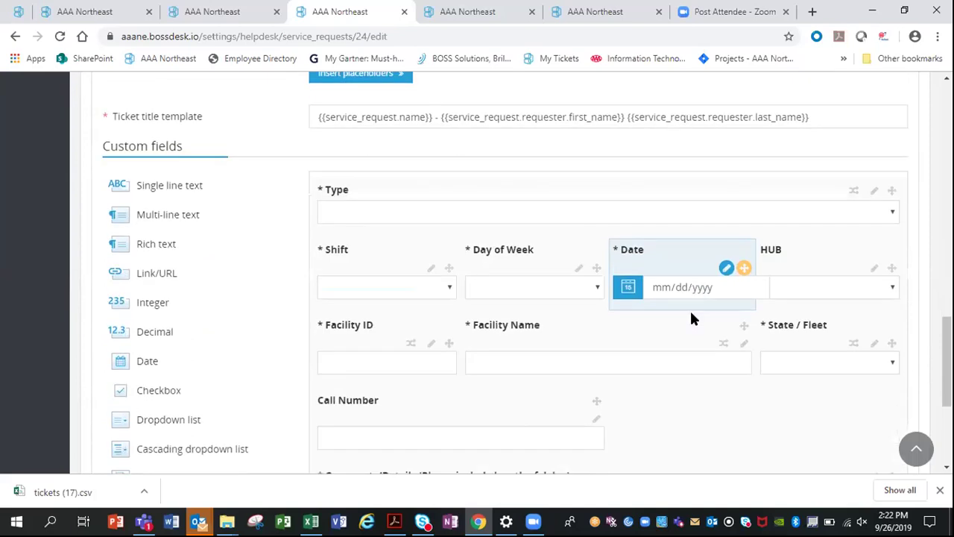
scroll(690, 319, down, 1)
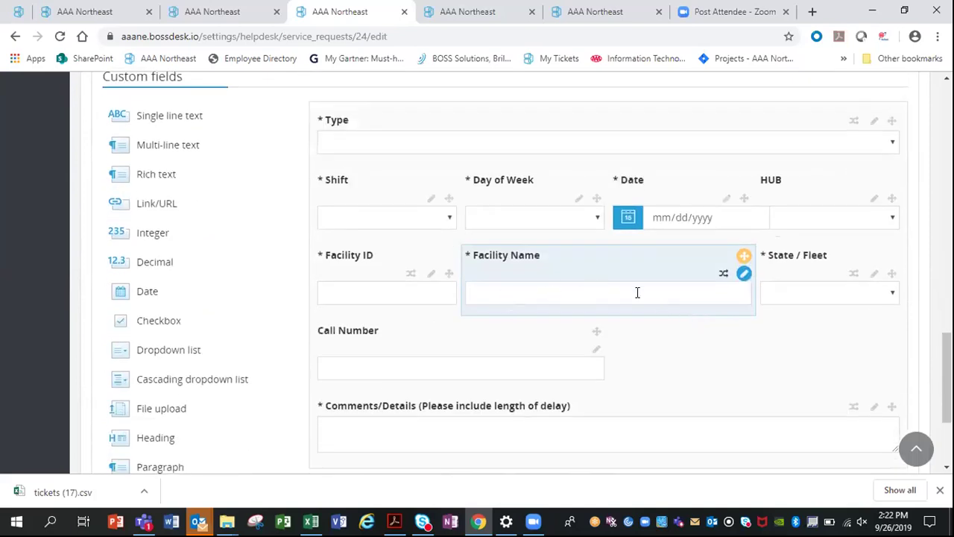
drag(738, 257, 613, 162)
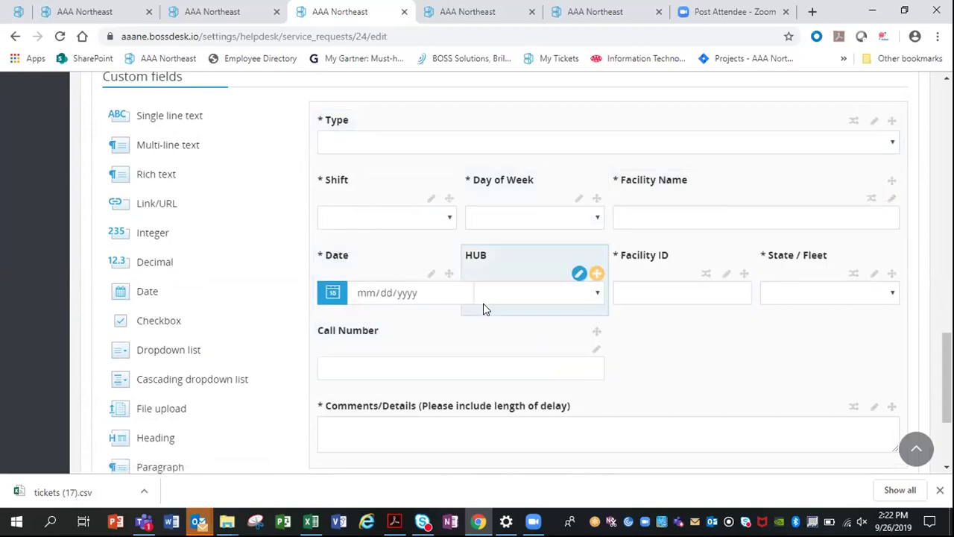
drag(450, 278, 594, 324)
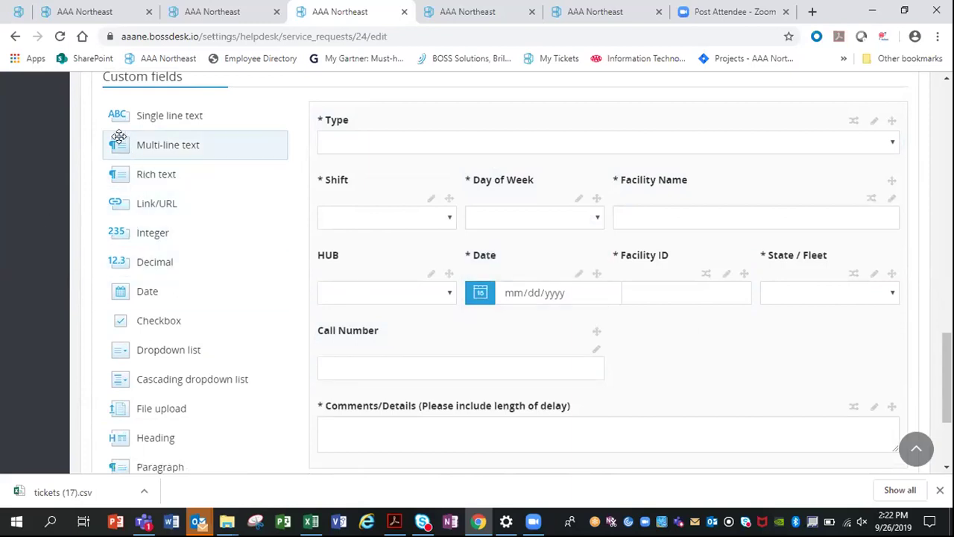
Step: Try out adding a Single line text field and a Dropdown list to the form, and cancel editing the service request
drag(113, 125, 533, 338)
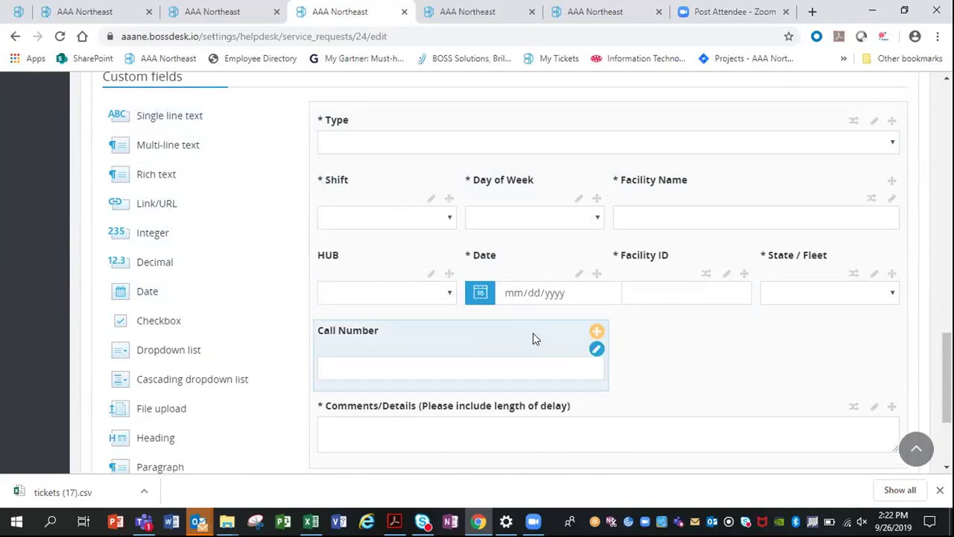
scroll(229, 337, down, 3)
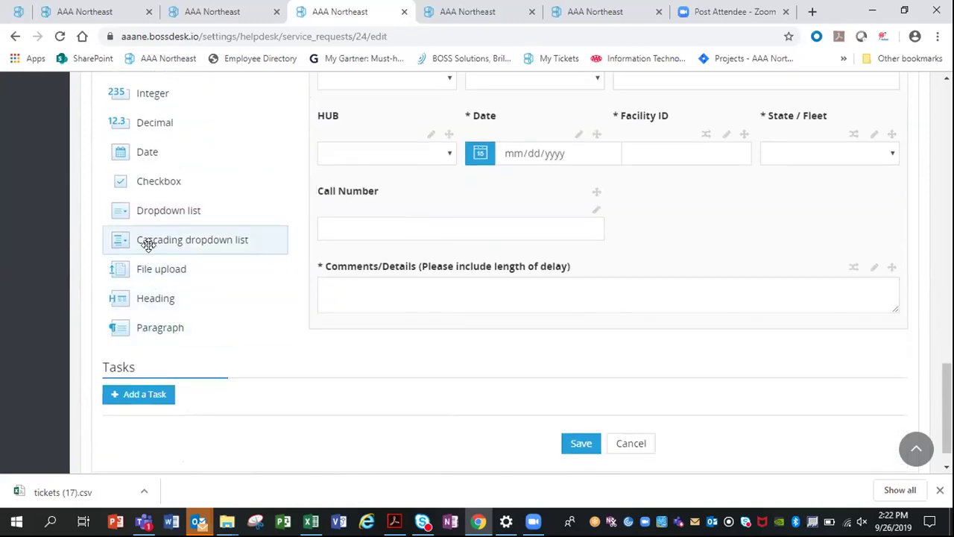
drag(125, 218, 530, 313)
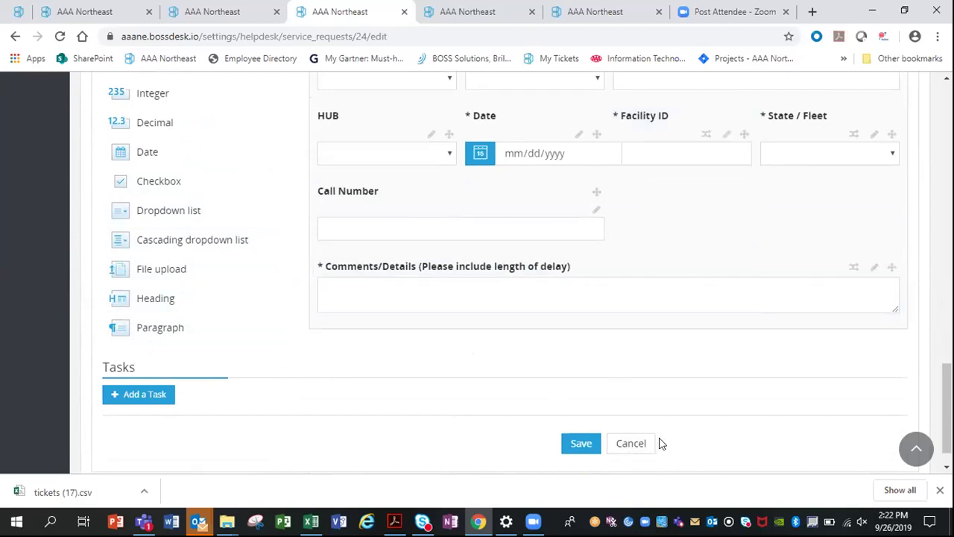
click(633, 447)
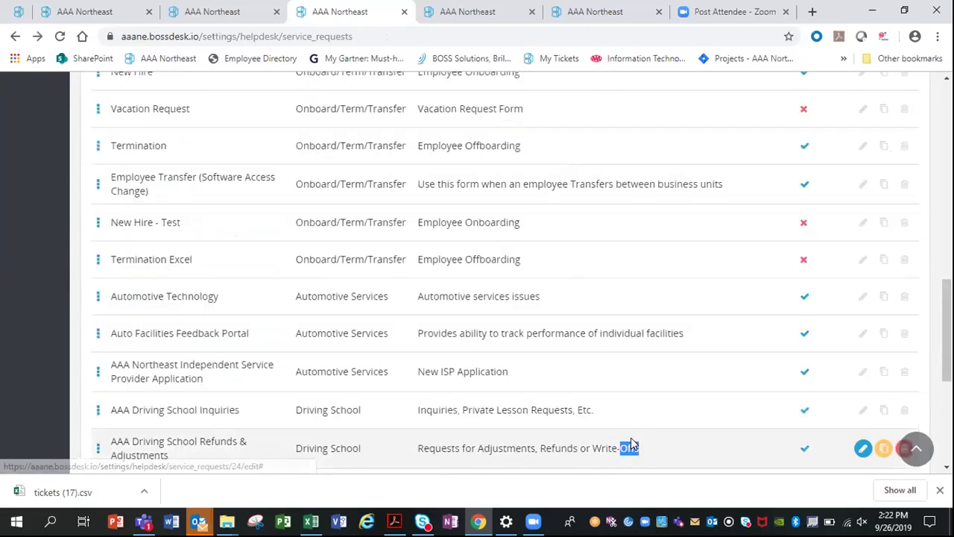
Step: Leave the Service Catalog list and open the Teams list from the User Management settings
scroll(543, 372, up, 12)
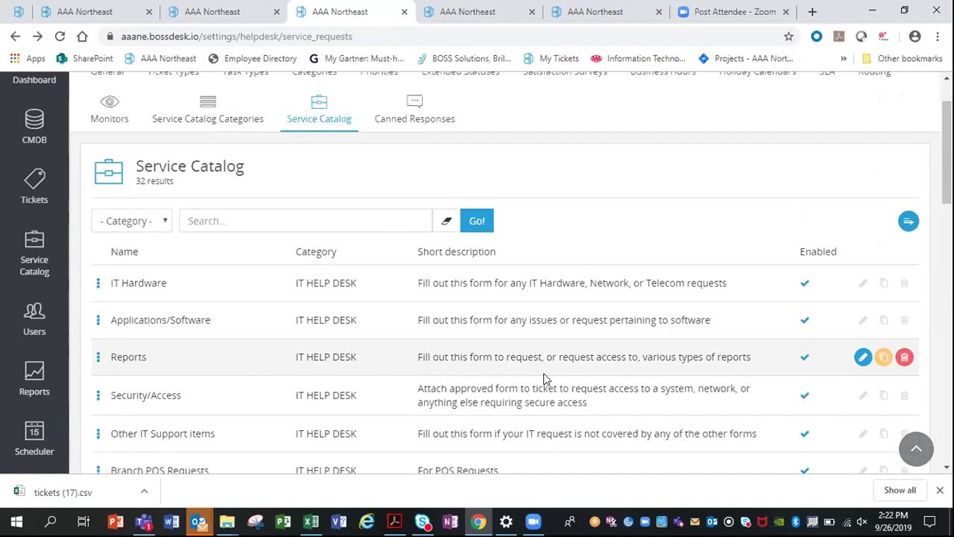
click(15, 36)
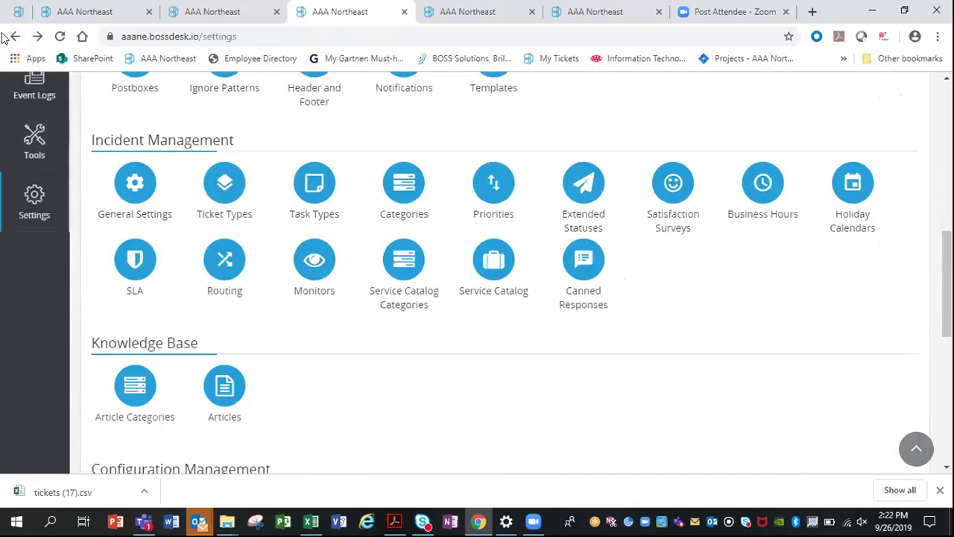
scroll(159, 224, up, 3)
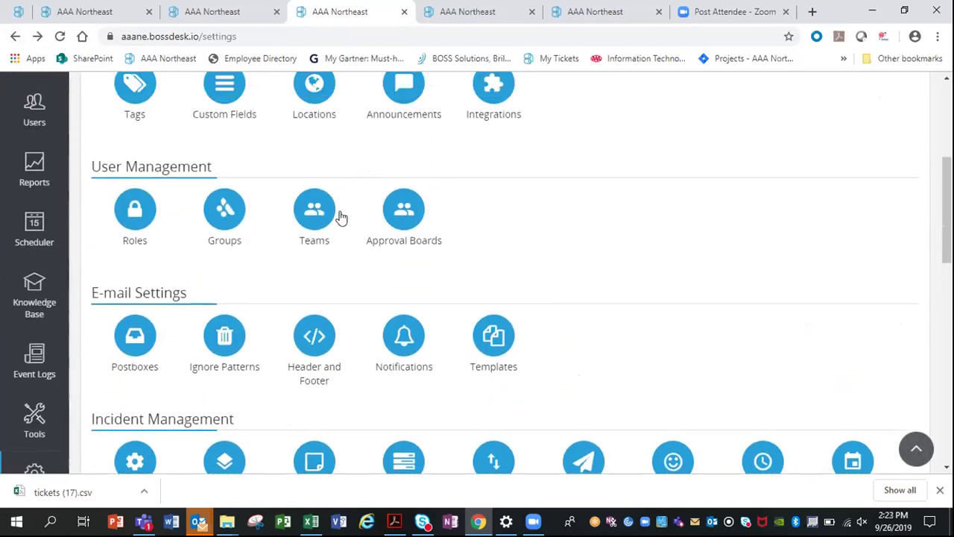
click(323, 220)
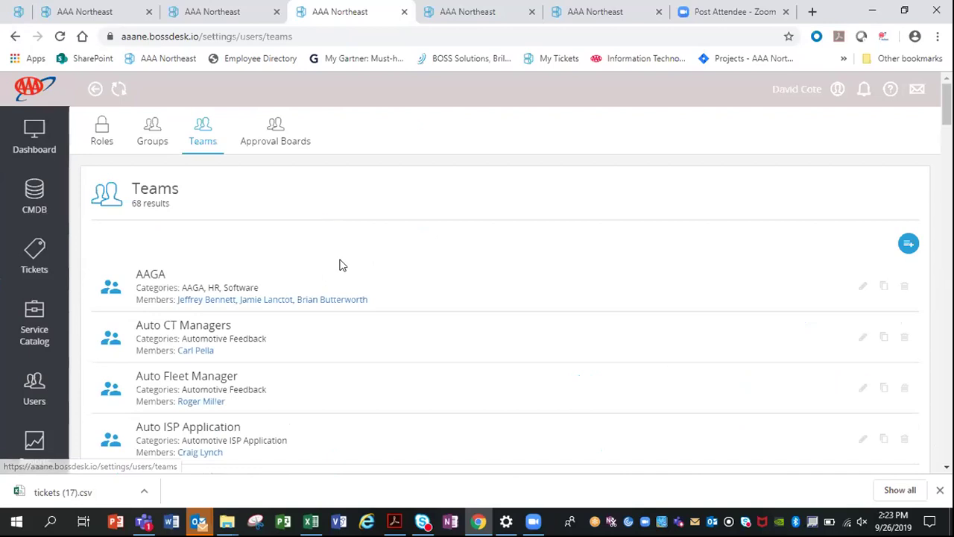
Step: Look through the categories and members of the automotive, driving school, facilities and IT teams
scroll(342, 277, down, 1)
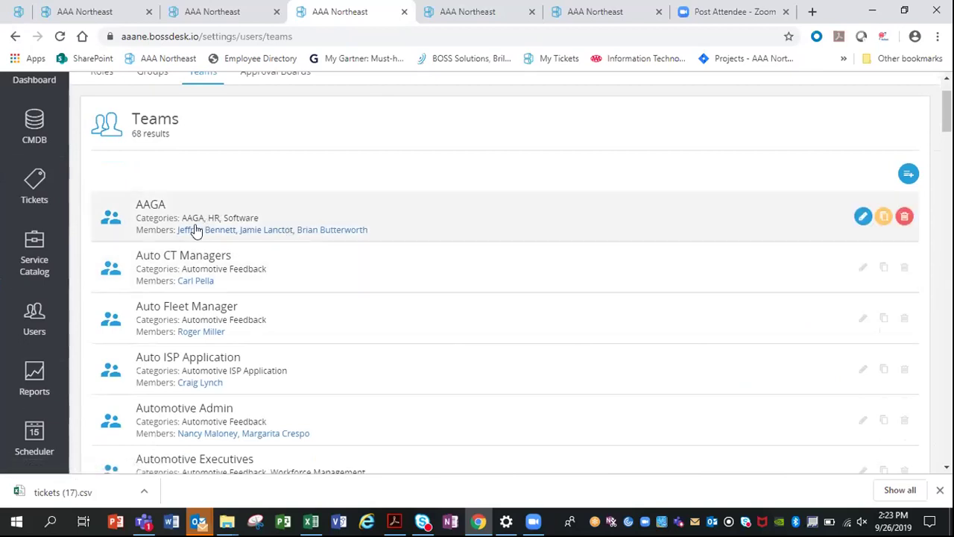
scroll(212, 258, down, 1)
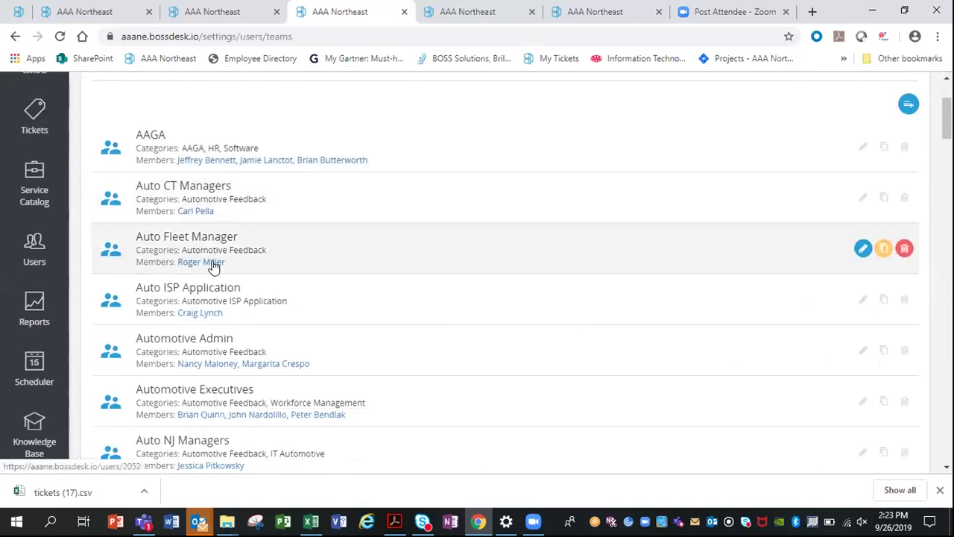
scroll(221, 270, down, 5)
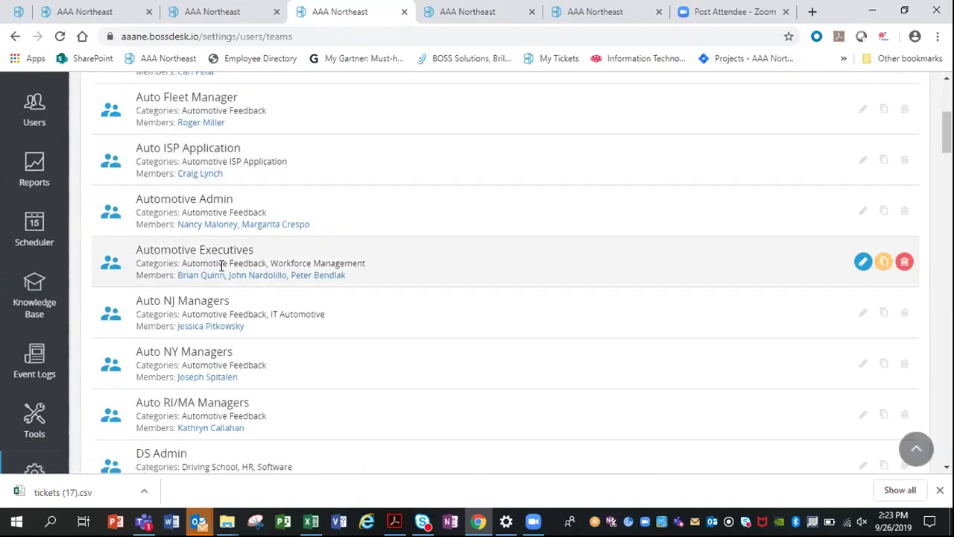
scroll(222, 270, down, 3)
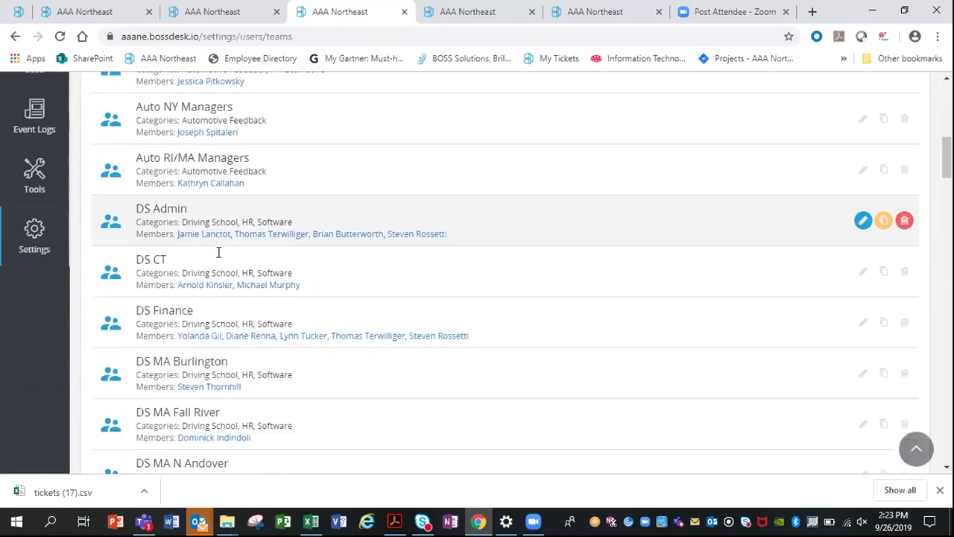
scroll(218, 252, down, 7)
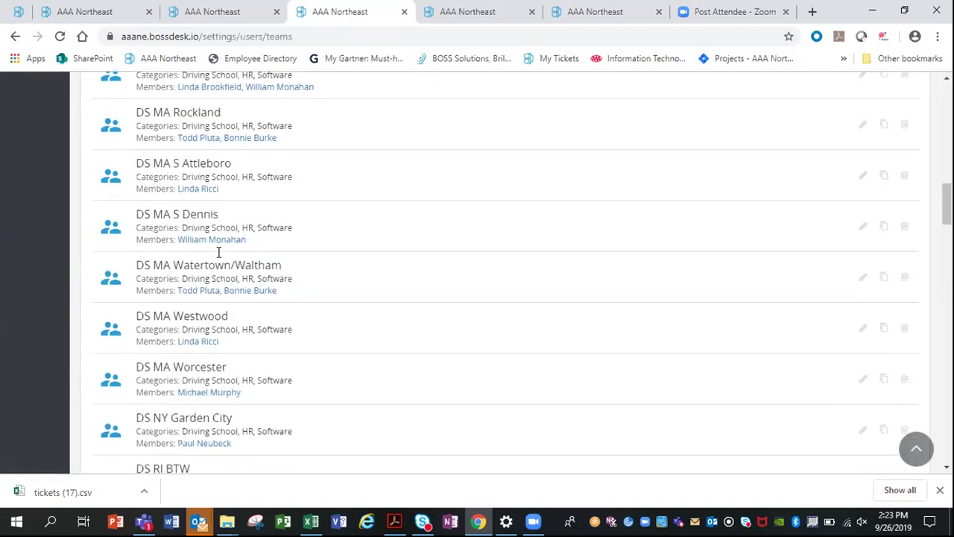
scroll(219, 252, down, 3)
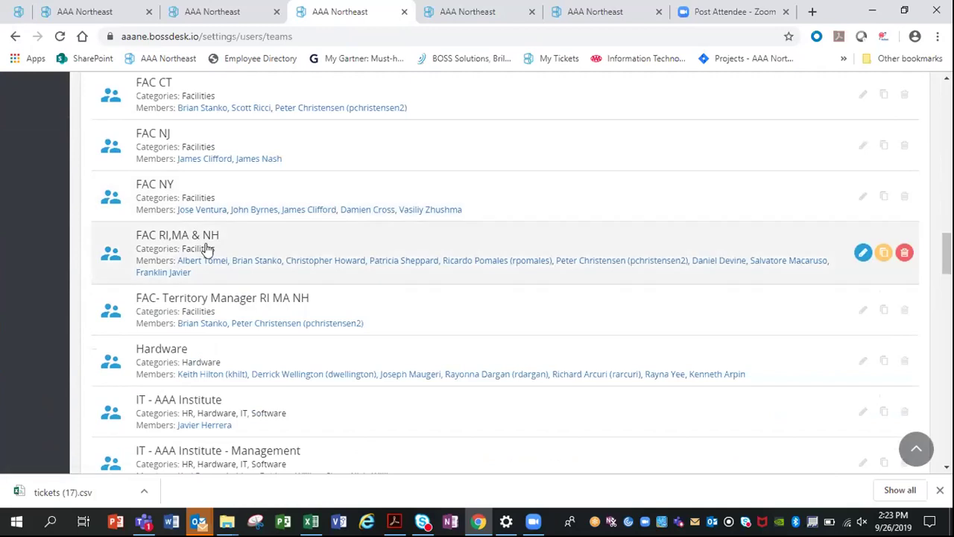
scroll(217, 266, down, 4)
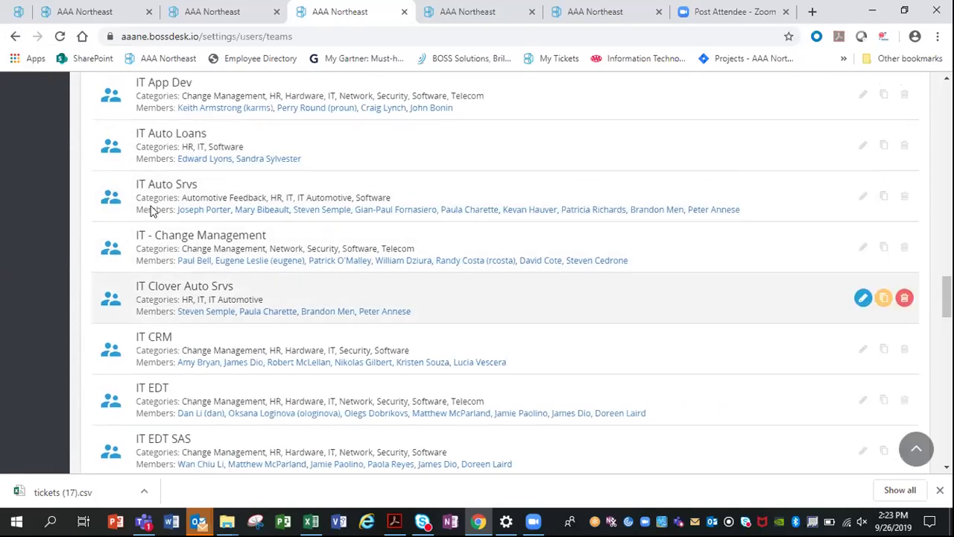
scroll(151, 211, down, 2)
Step: Leave the Teams settings and open the Workforce Management category of the Service Catalog
click(15, 36)
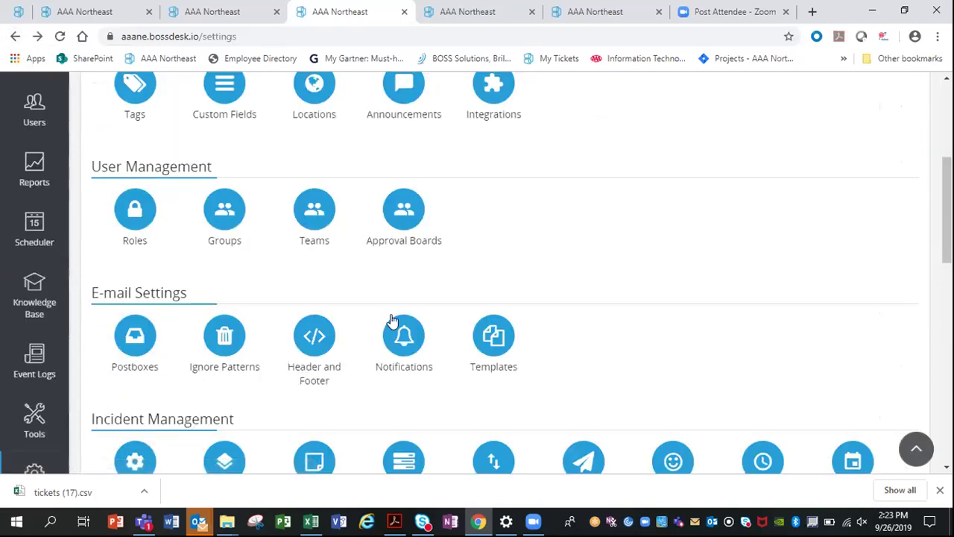
scroll(181, 345, up, 4)
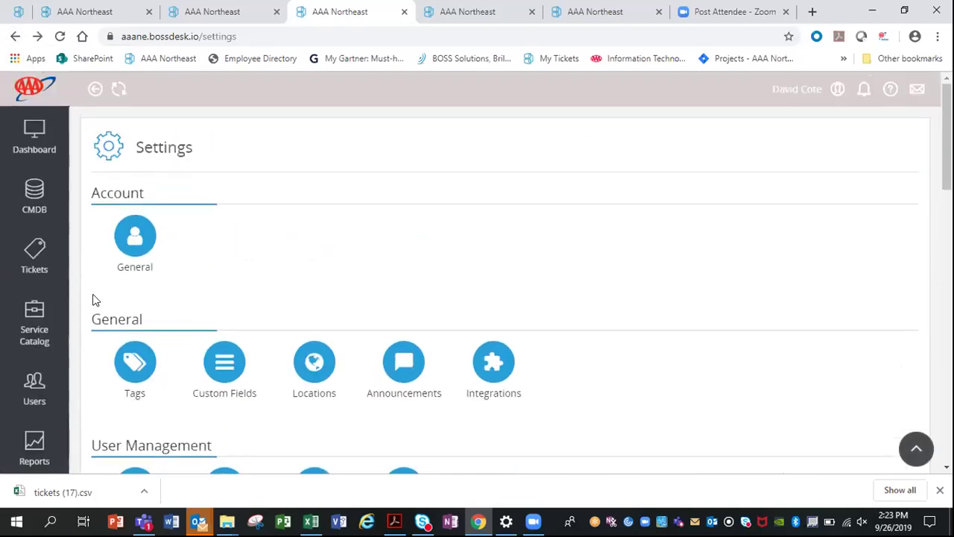
click(35, 323)
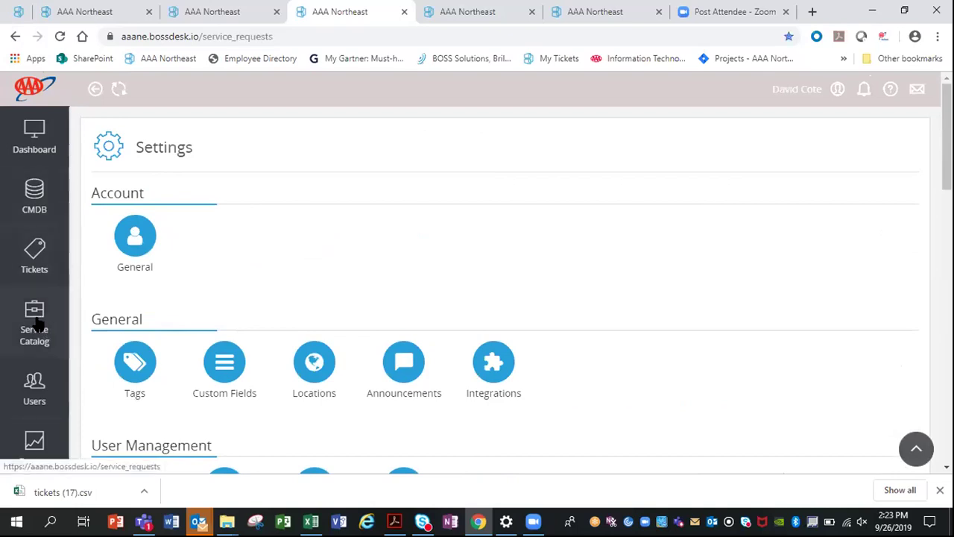
click(859, 337)
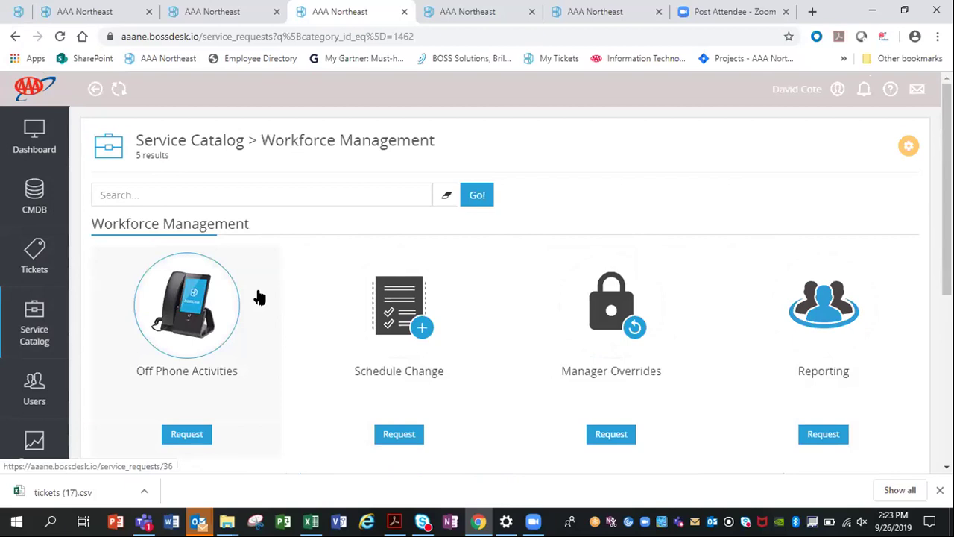
Step: Open the Off Phone Activities request form and look over its priority, activity, staff, duration and date fields
click(186, 290)
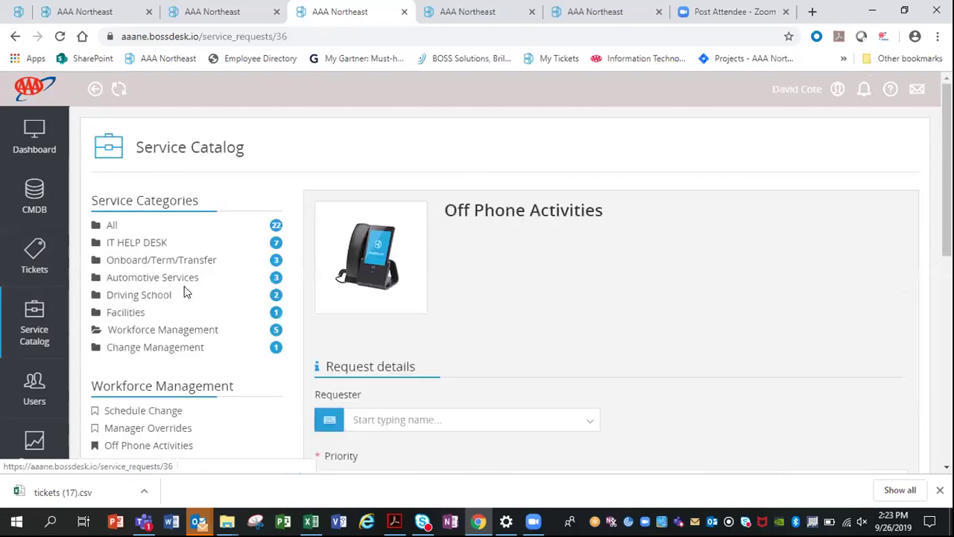
scroll(270, 316, down, 3)
scroll(271, 316, down, 1)
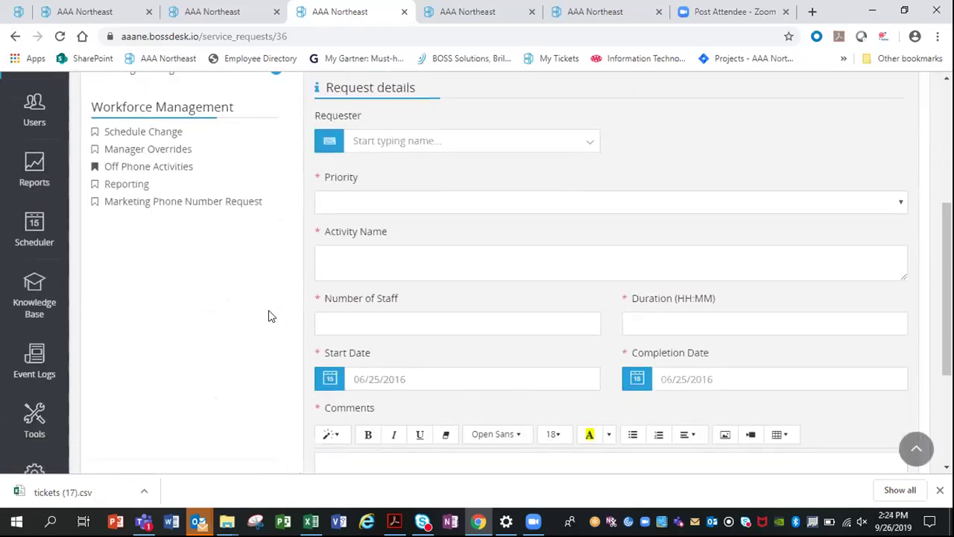
scroll(270, 316, up, 3)
scroll(268, 313, down, 4)
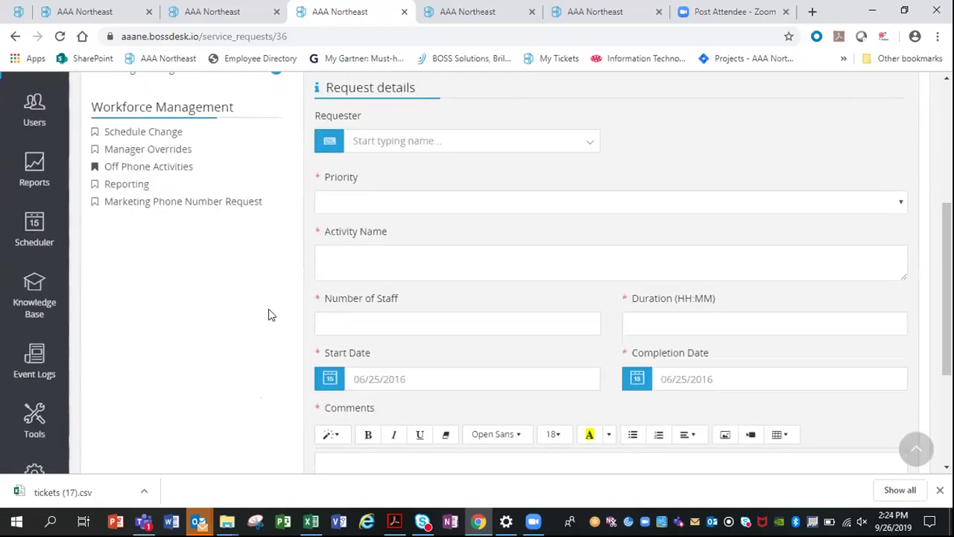
Step: Return to the Workforce Management category, open the Schedule Change request form and look over its request details
click(15, 35)
click(384, 300)
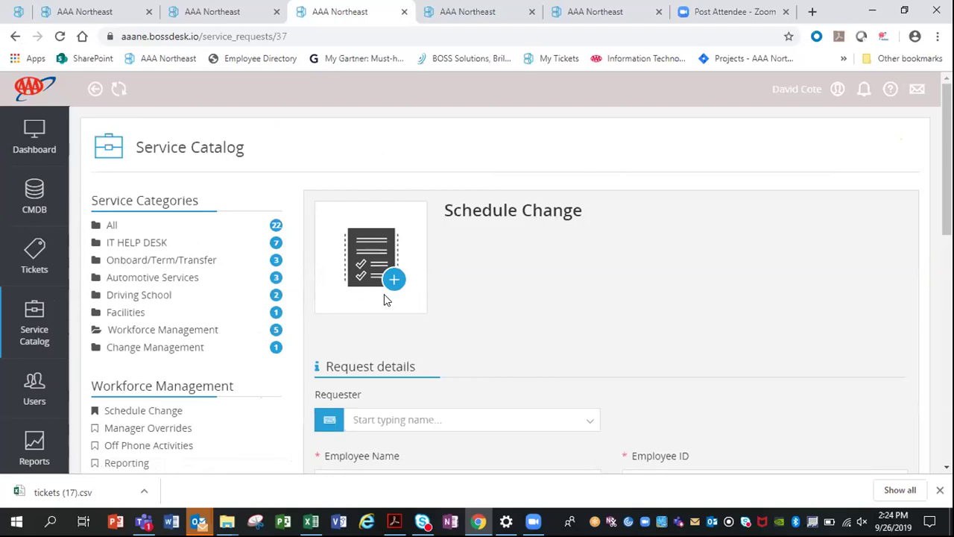
scroll(422, 306, down, 4)
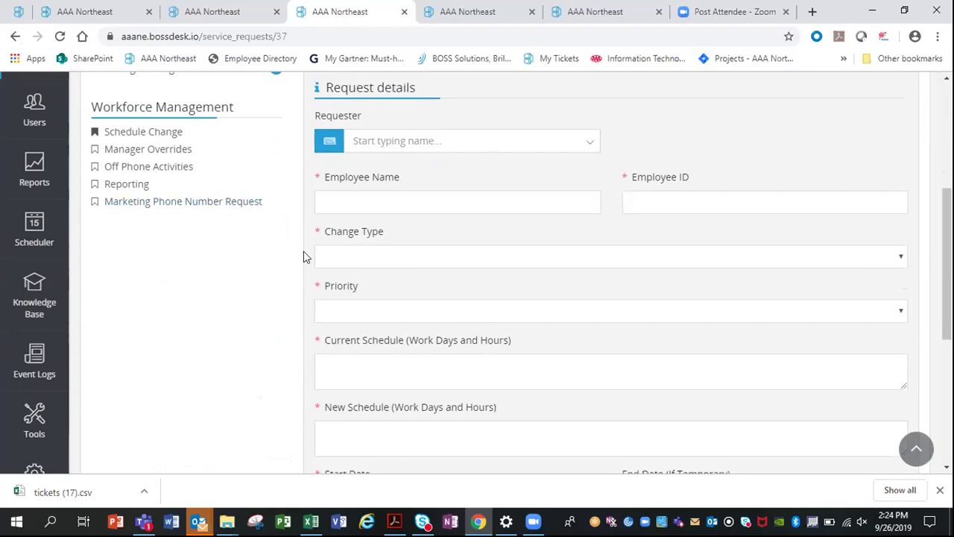
Step: Leave the Schedule Change form, open the ticket list and clear its Automotive Feedback Report saved search
scroll(161, 197, up, 4)
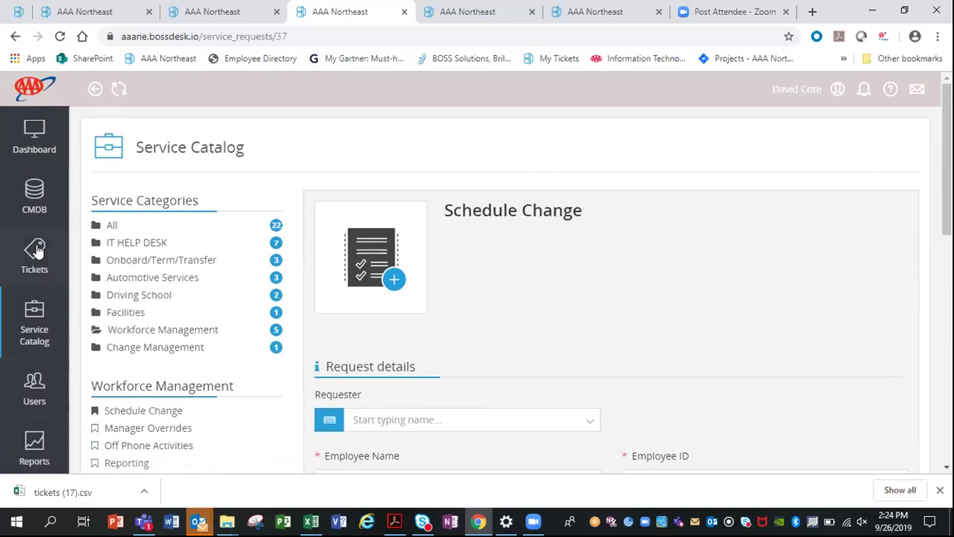
click(39, 248)
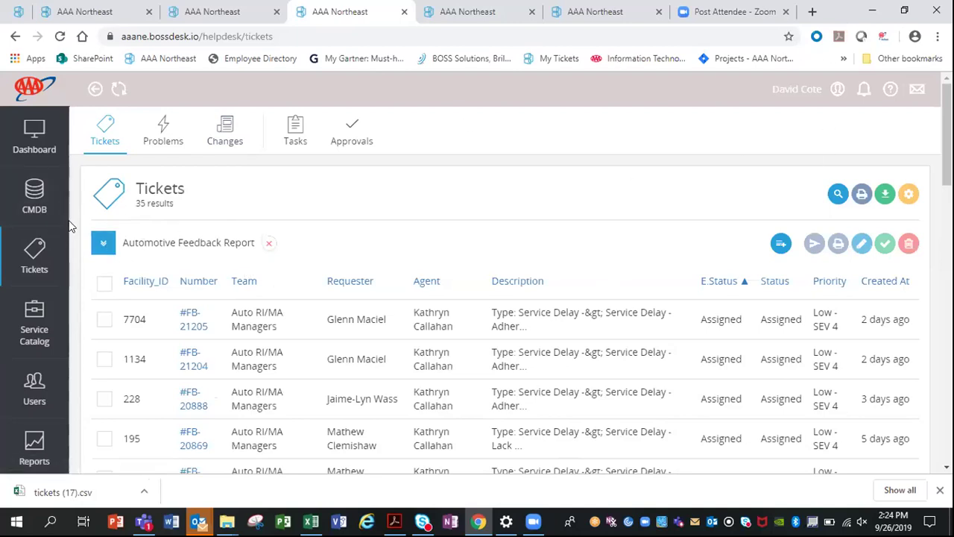
click(102, 245)
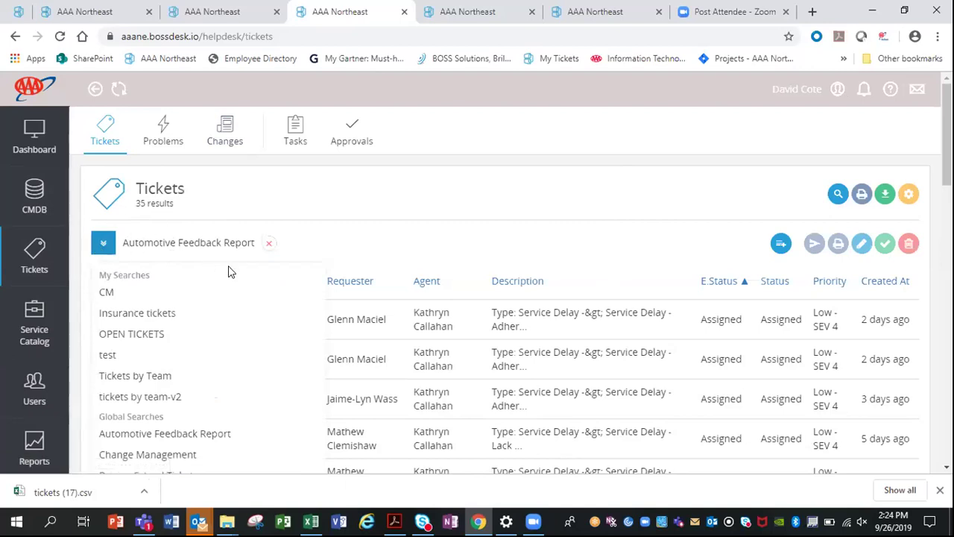
click(268, 243)
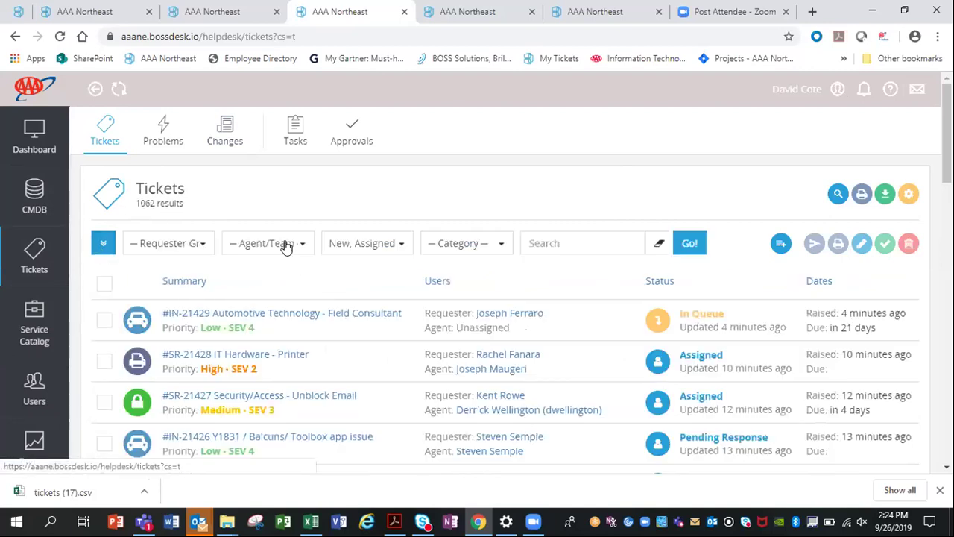
Step: Filter the tickets by the Workforce Management category and look over the resulting list
click(503, 243)
scroll(502, 320, down, 1)
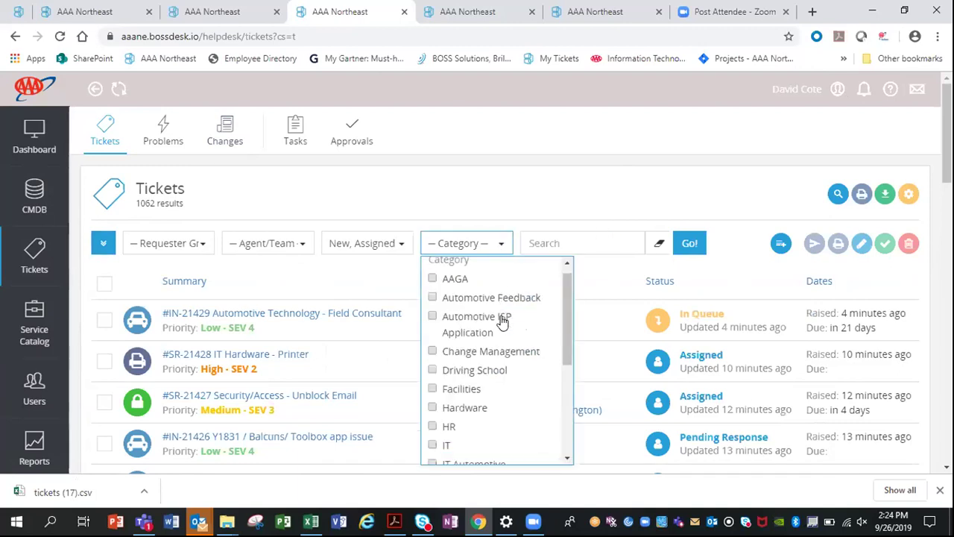
scroll(502, 320, down, 1)
scroll(502, 322, down, 1)
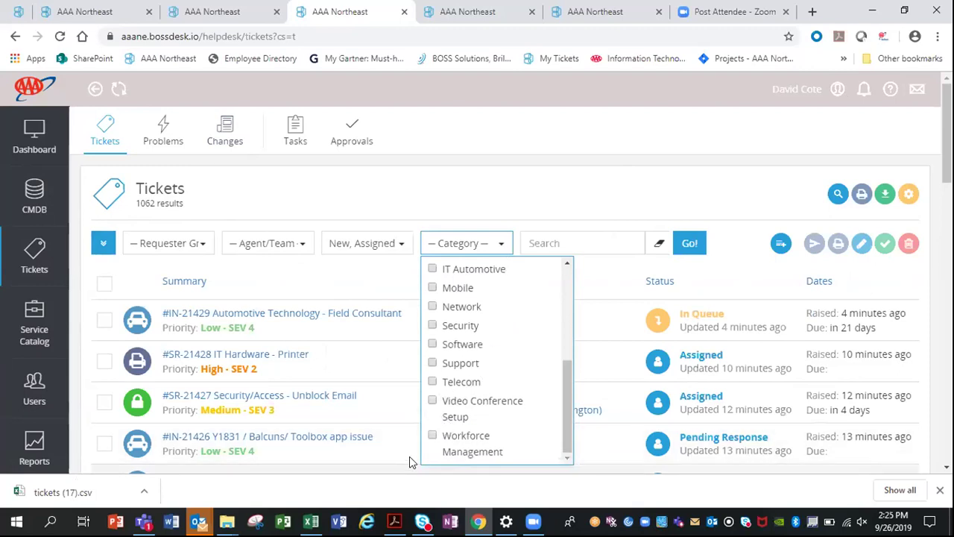
click(432, 434)
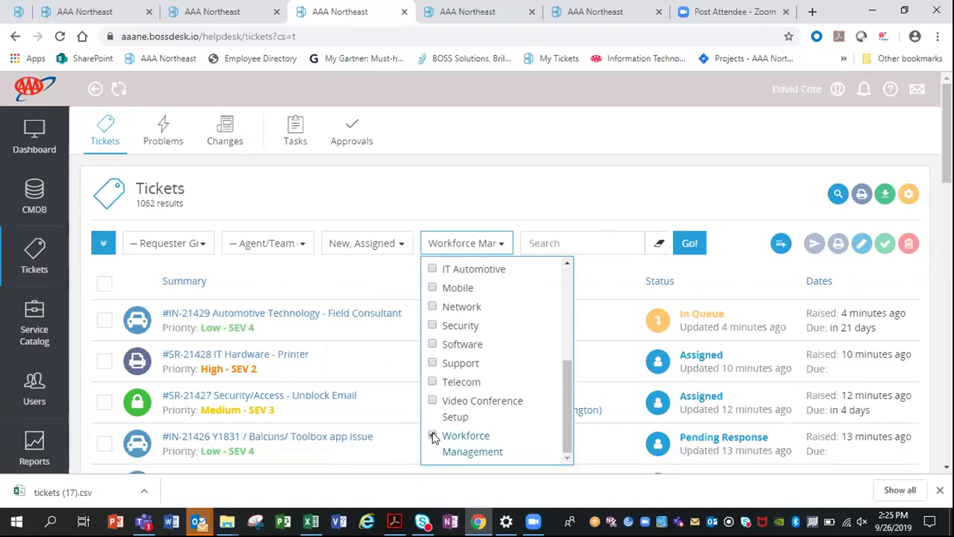
click(691, 244)
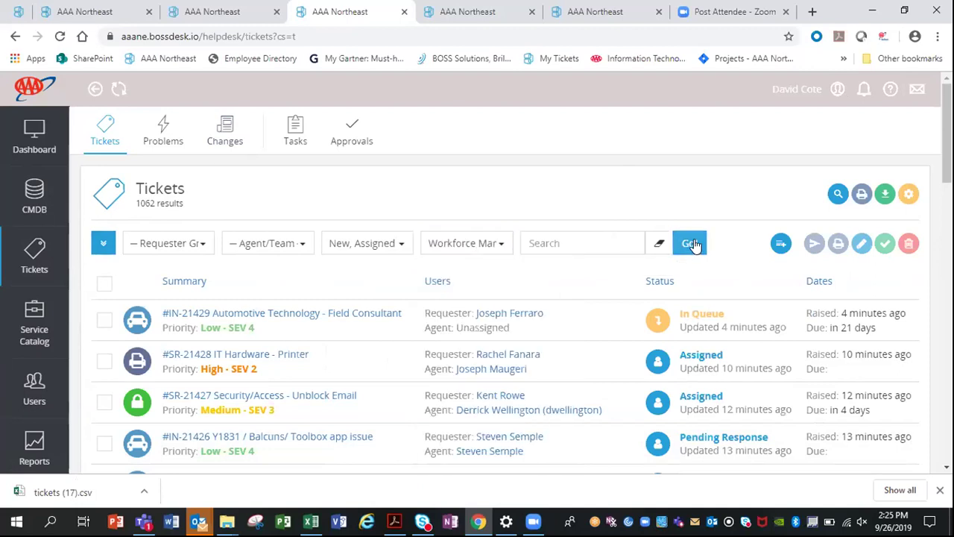
click(692, 243)
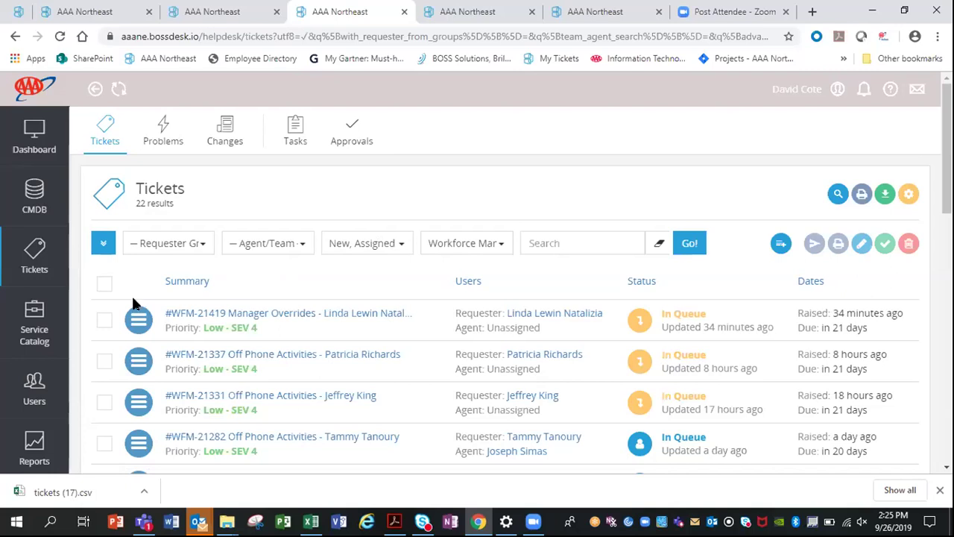
scroll(28, 424, down, 1)
scroll(32, 418, up, 1)
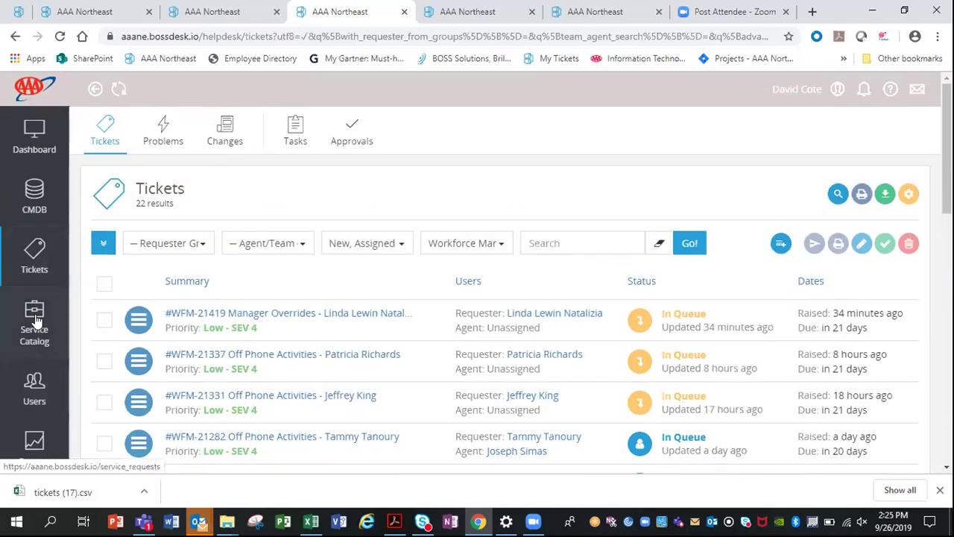
Step: Open the Change Management request form from the Service Catalog and look over its schedule, subject, impact and business reason fields
click(34, 319)
scroll(261, 311, down, 2)
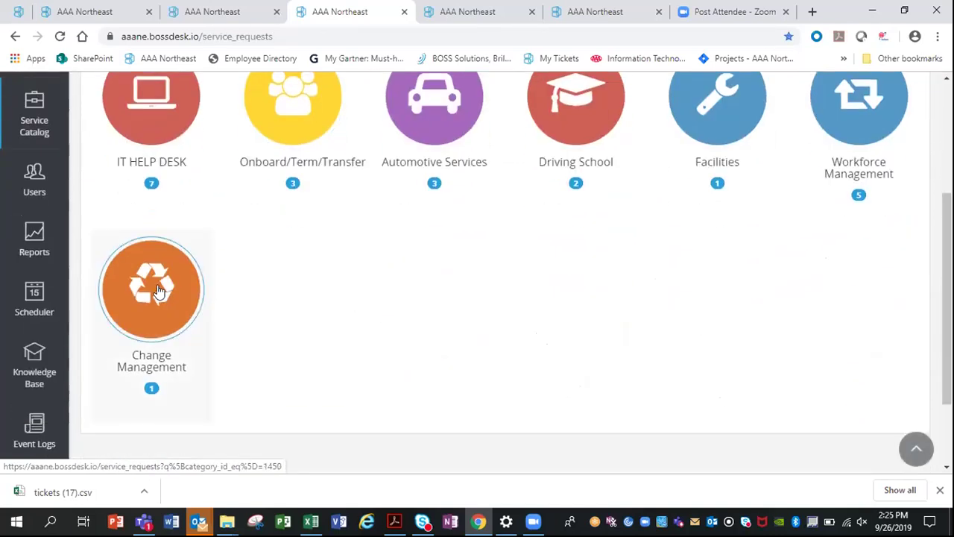
click(157, 292)
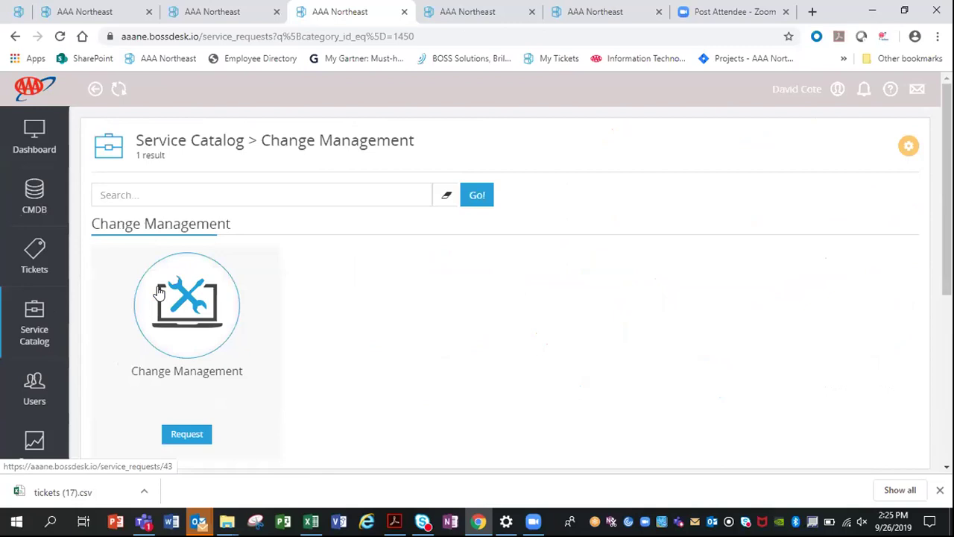
click(188, 317)
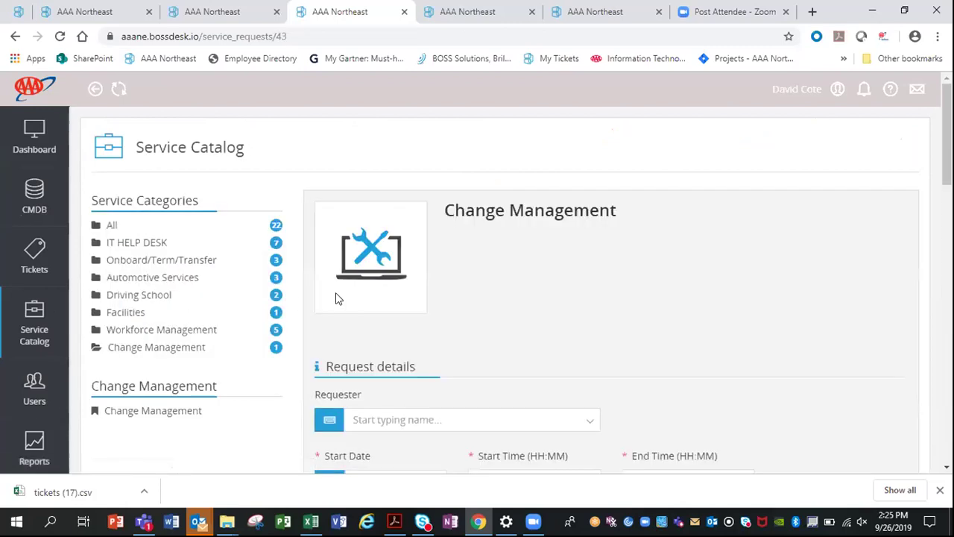
scroll(367, 301, down, 1)
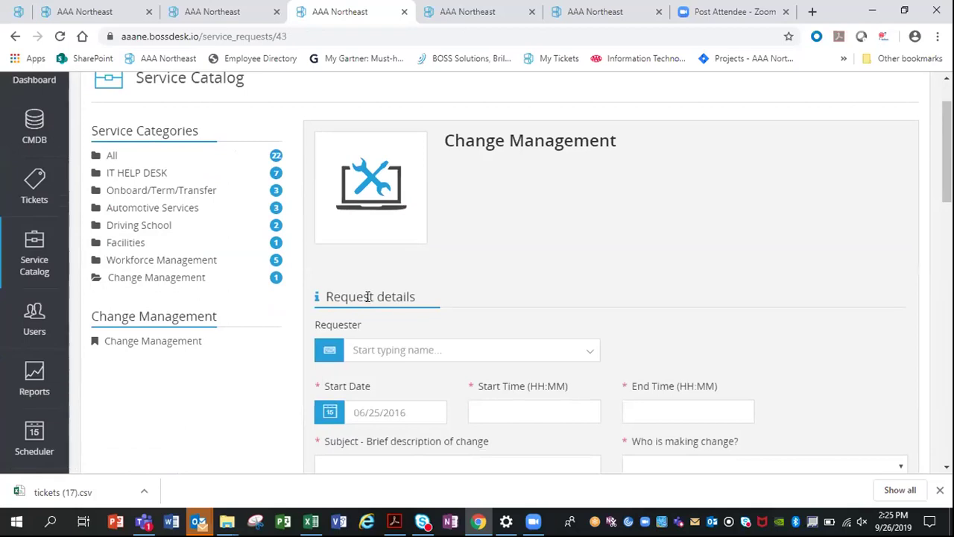
scroll(367, 298, down, 1)
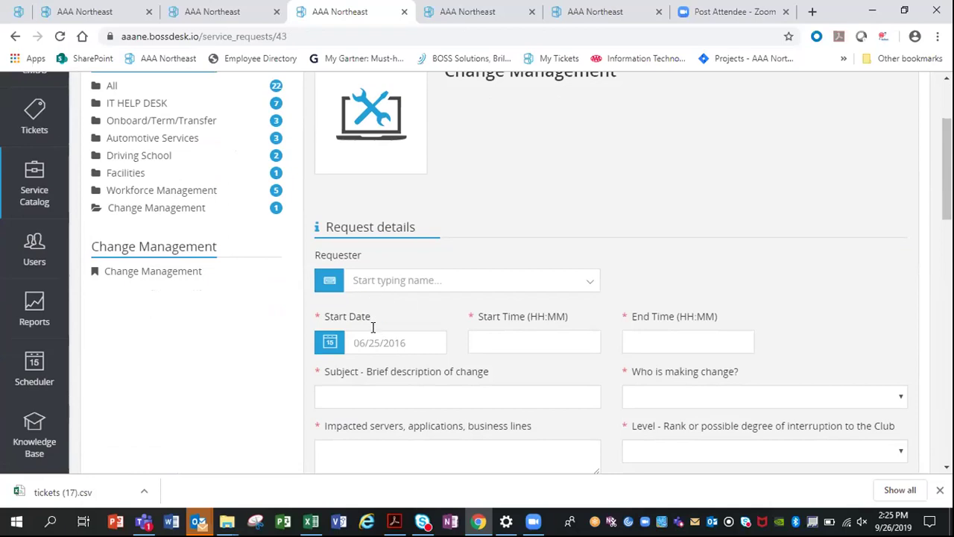
scroll(384, 332, down, 1)
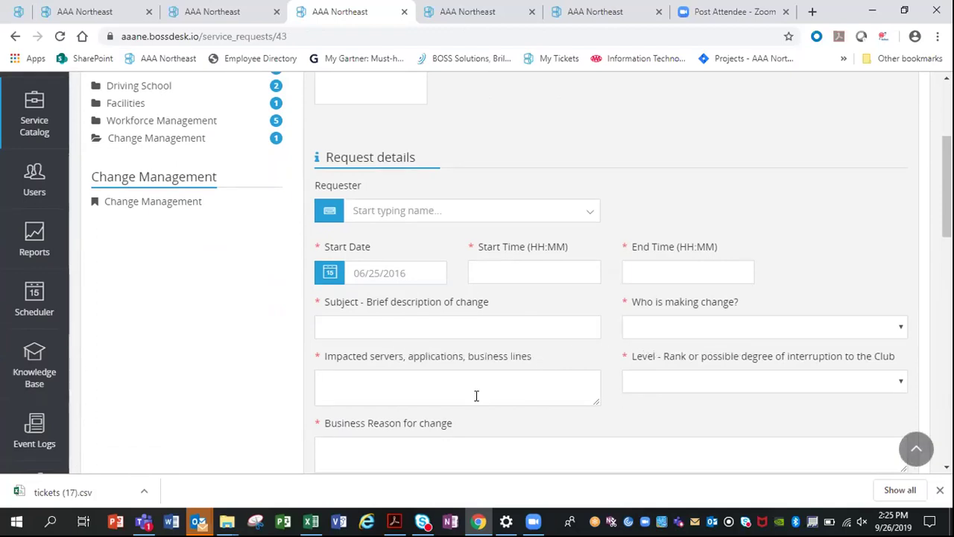
scroll(469, 376, down, 1)
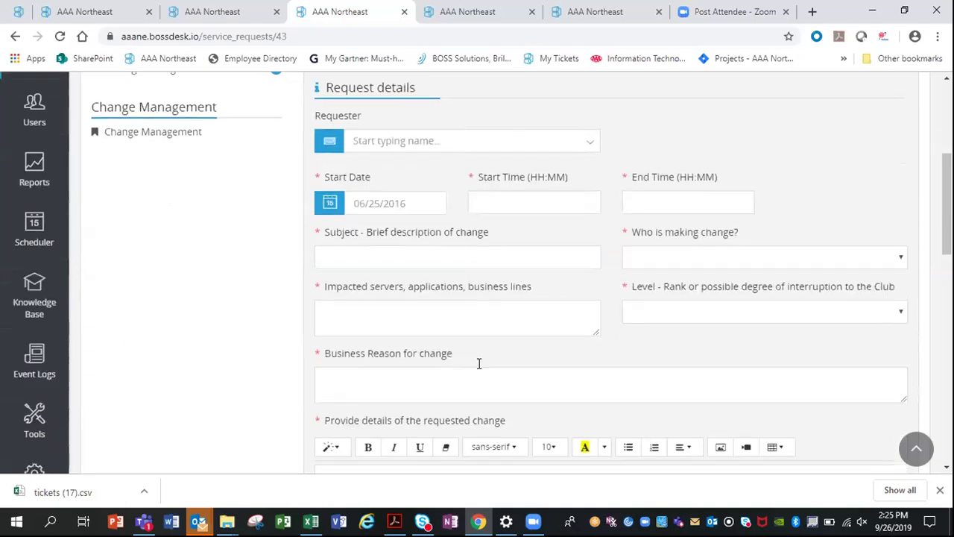
Step: Examine the form's interruption level options and its change details, PCI, testing plan, back out plan and risks fields
click(902, 314)
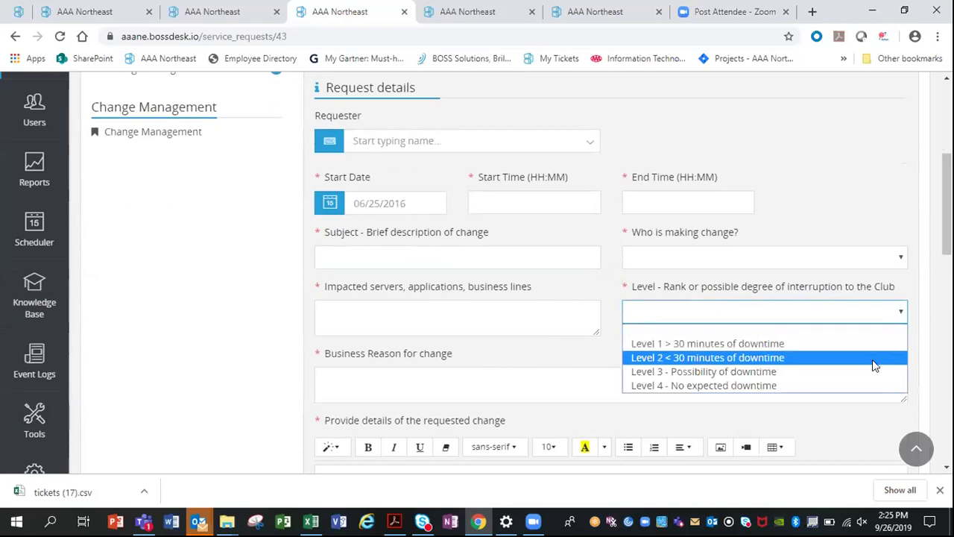
click(522, 370)
scroll(507, 373, down, 1)
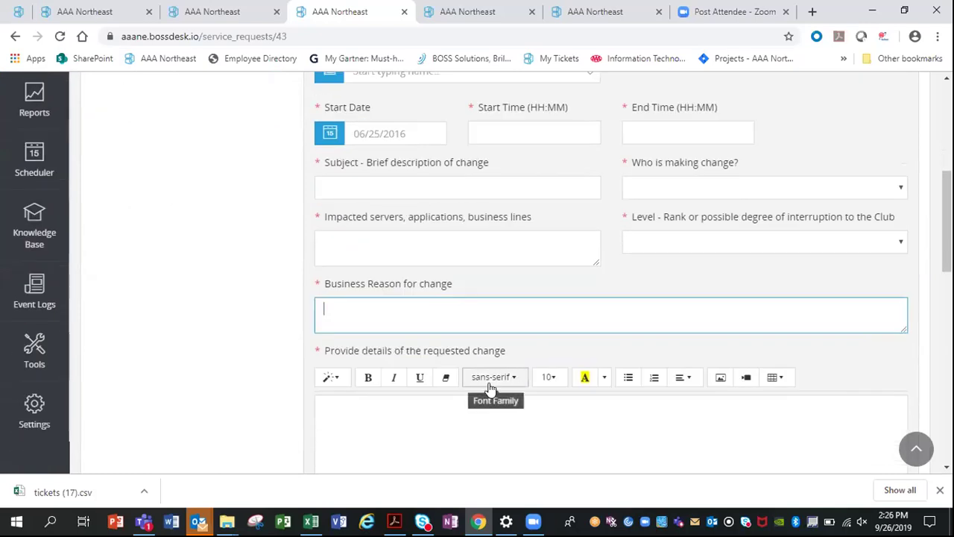
scroll(488, 386, down, 1)
scroll(488, 393, down, 5)
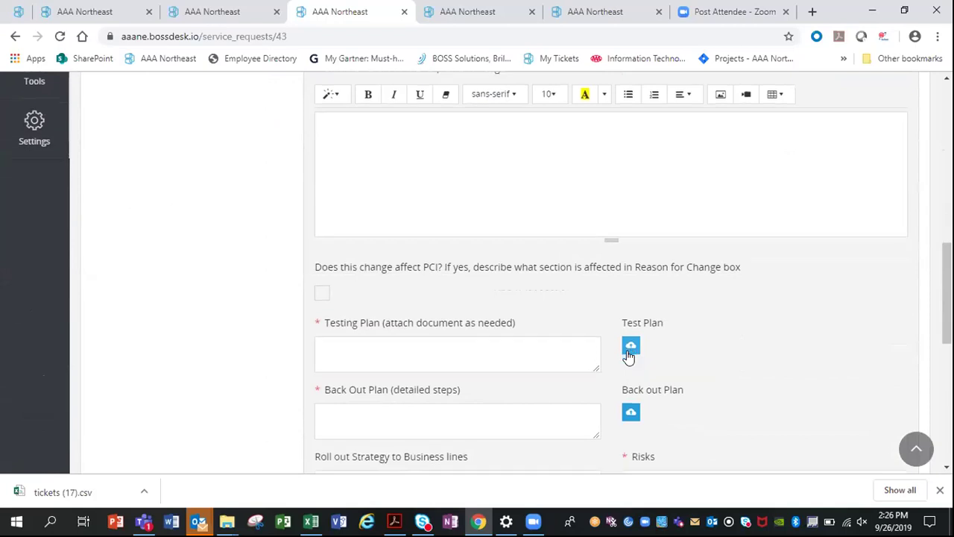
scroll(629, 355, down, 1)
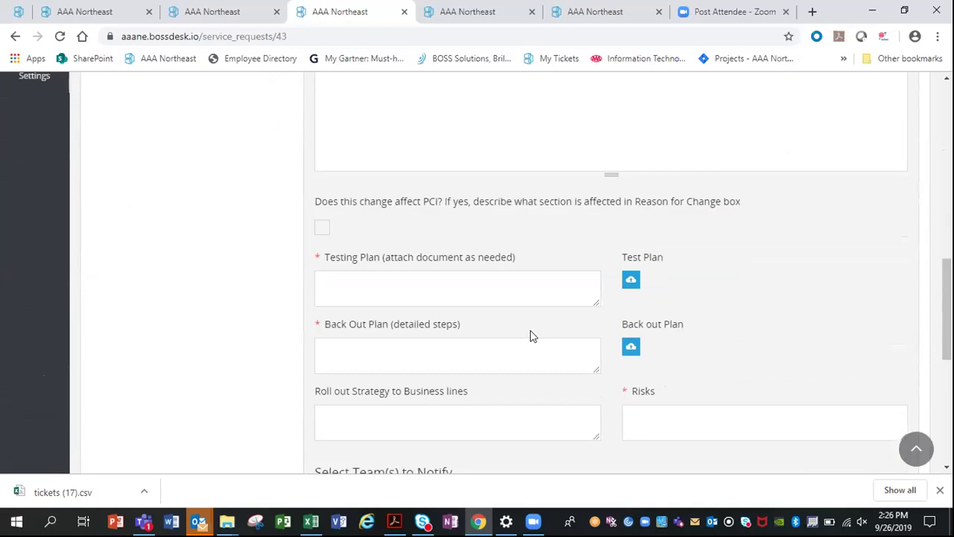
scroll(523, 337, down, 2)
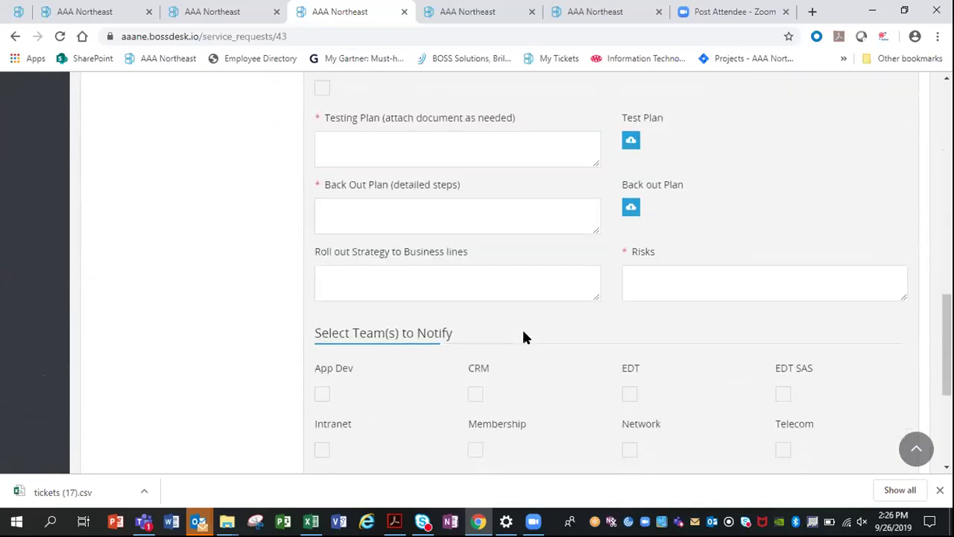
scroll(524, 336, down, 2)
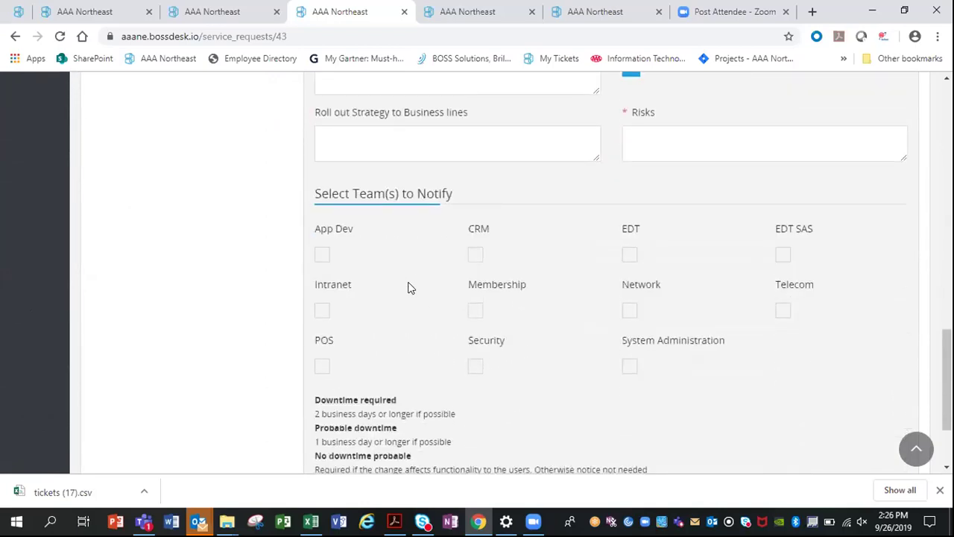
Step: Select App Dev as a team to notify and look over the downtime notice rules at the end of the form
click(321, 254)
drag(632, 247, 626, 246)
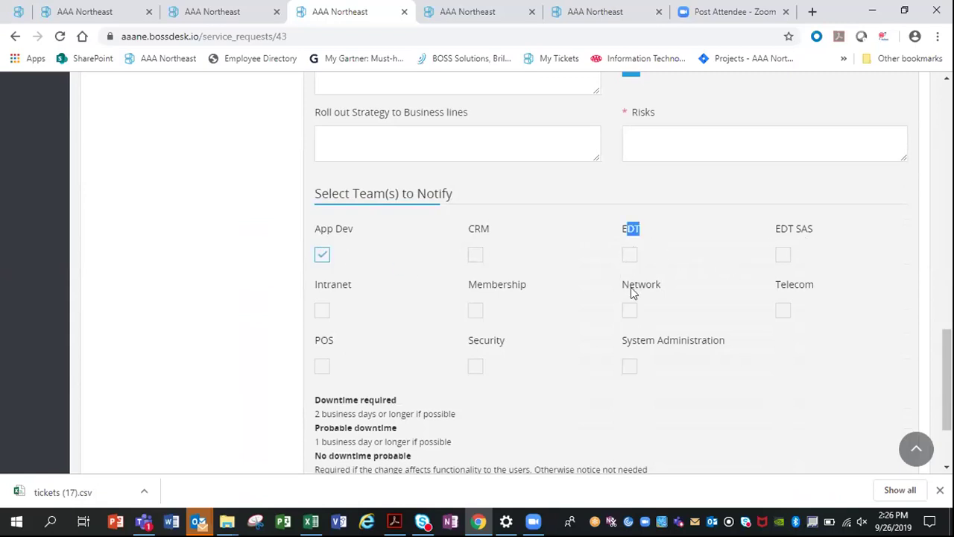
scroll(629, 302, down, 2)
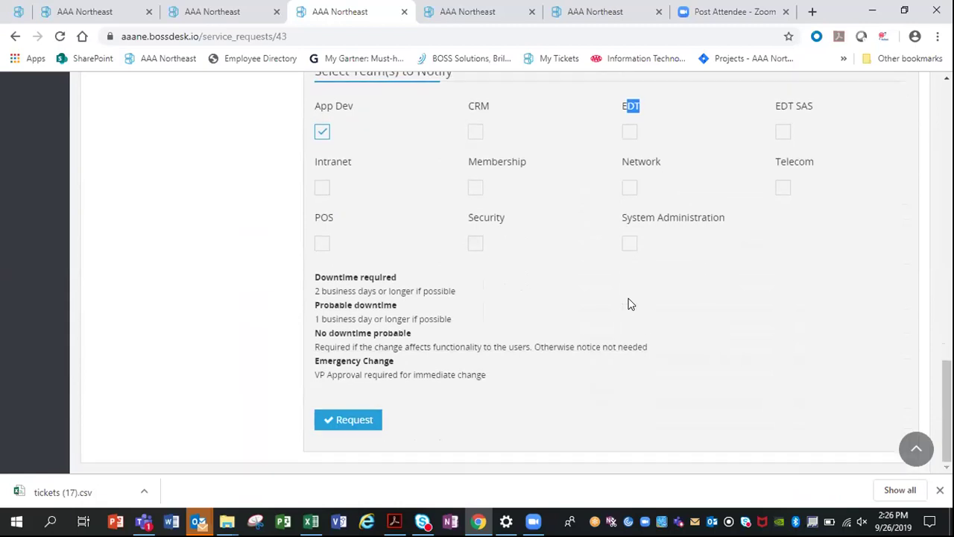
scroll(628, 303, up, 2)
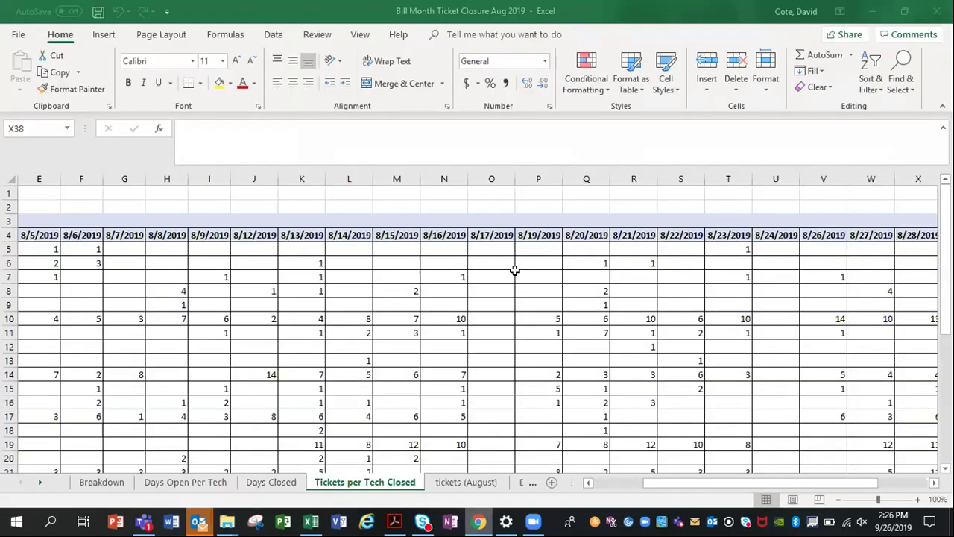
Step: Switch from Excel back to Chrome and open the SharePoint bookmark in a new browser tab
key(alt+Tab)
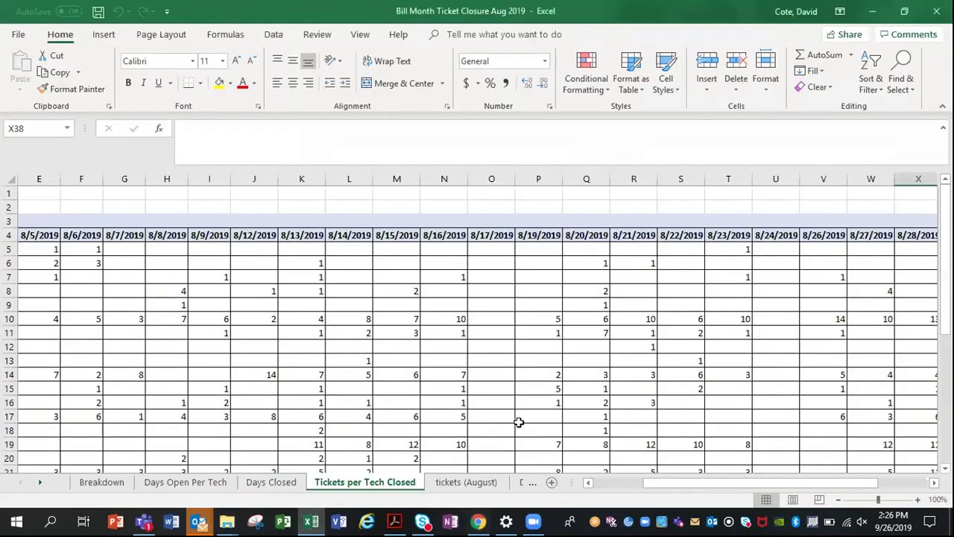
click(481, 520)
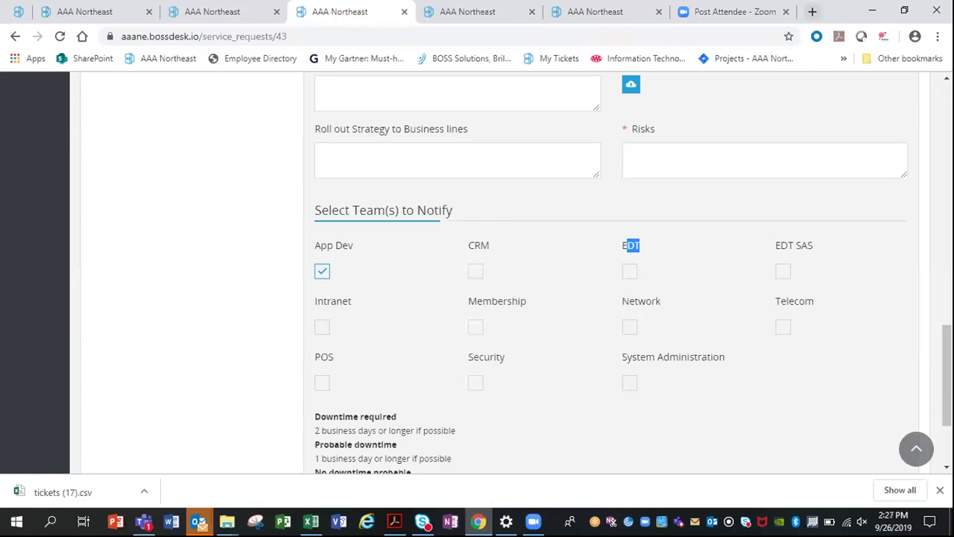
click(813, 11)
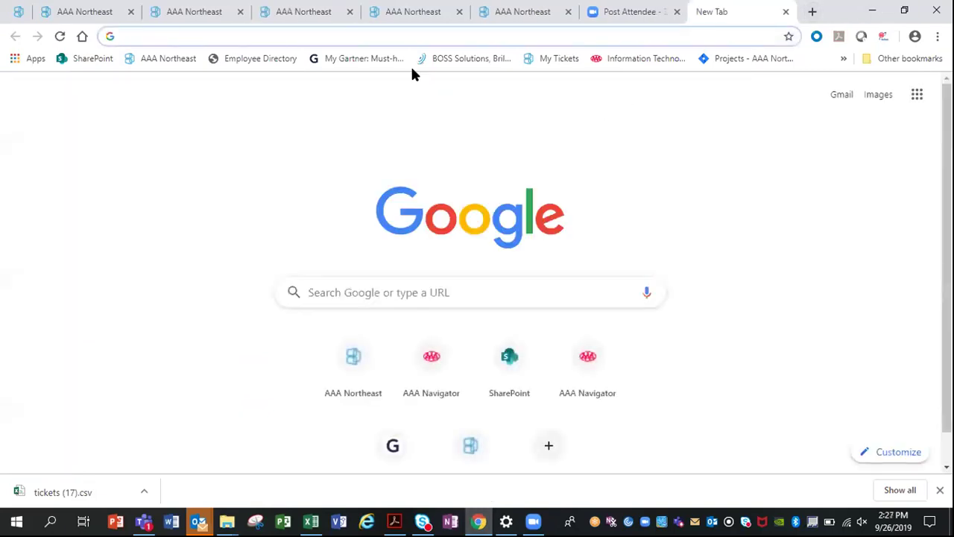
click(79, 61)
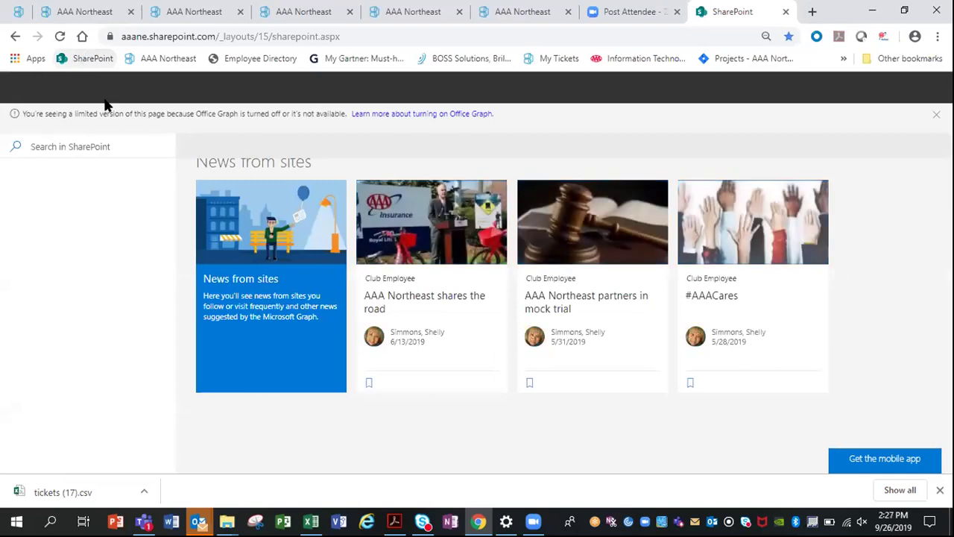
Step: Open the IT site's Change Management Calendar from the suggested sites and look over the September 2019 entries
scroll(252, 251, down, 3)
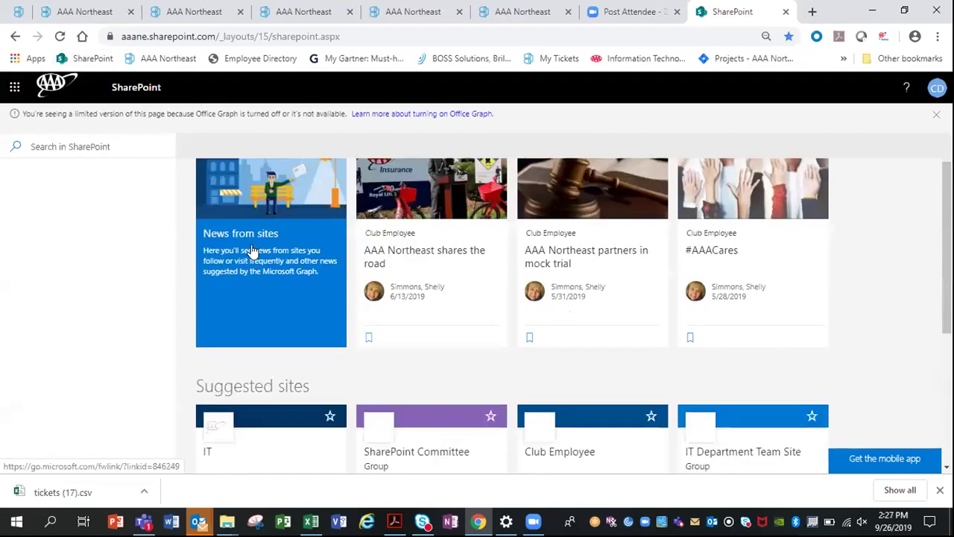
click(237, 296)
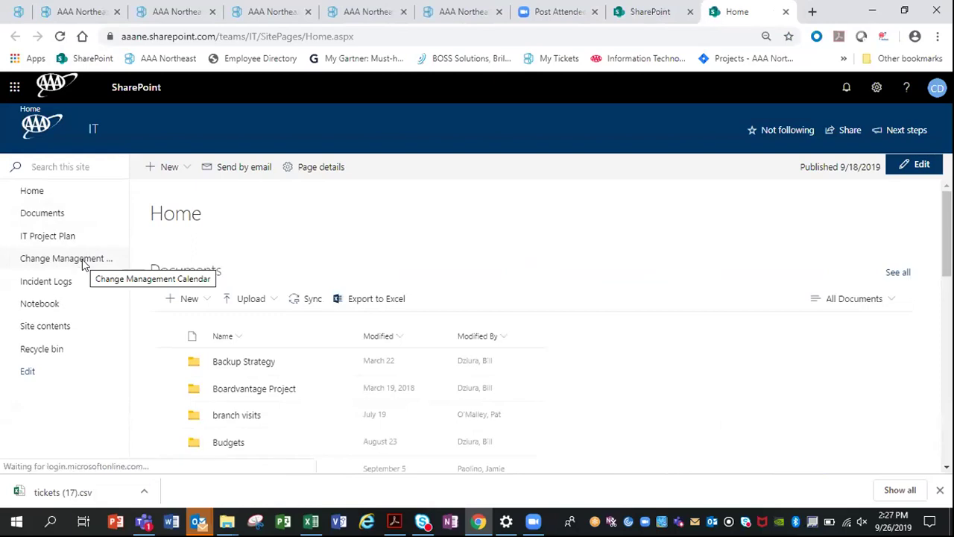
click(84, 264)
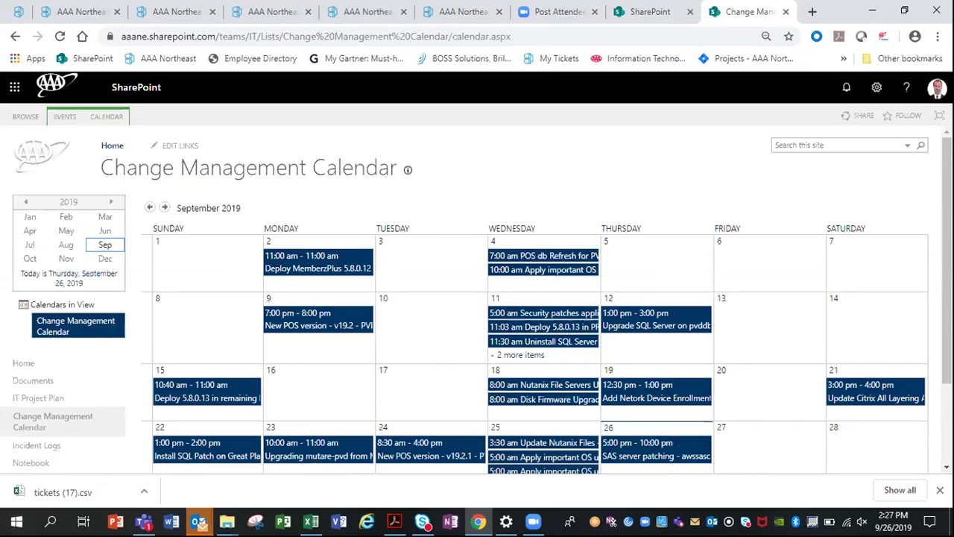
mouse_move(664, 414)
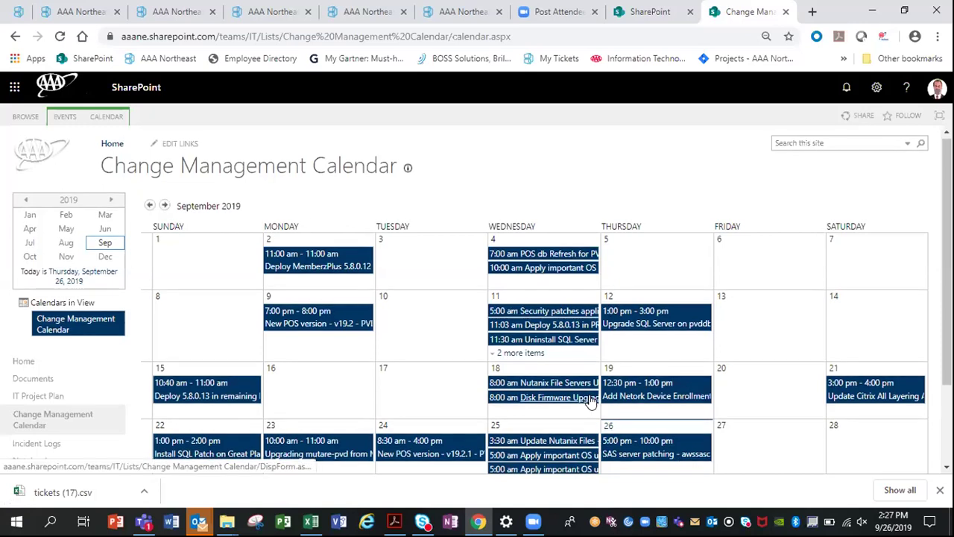
scroll(588, 402, down, 1)
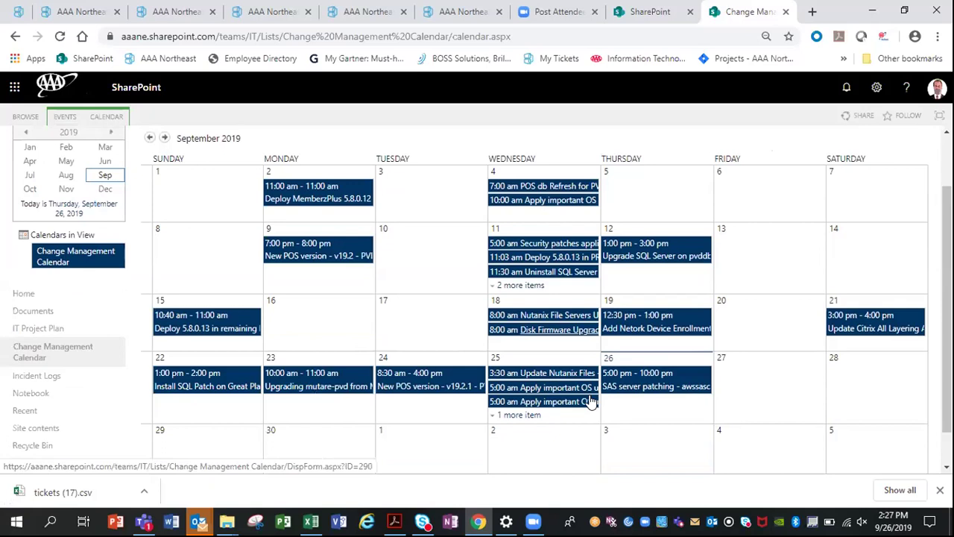
Step: Expand the September 11 calendar entries and open the BOSSDesk ticket linked in the 11:30 am Uninstall SQL Server 2008 event
mouse_move(687, 283)
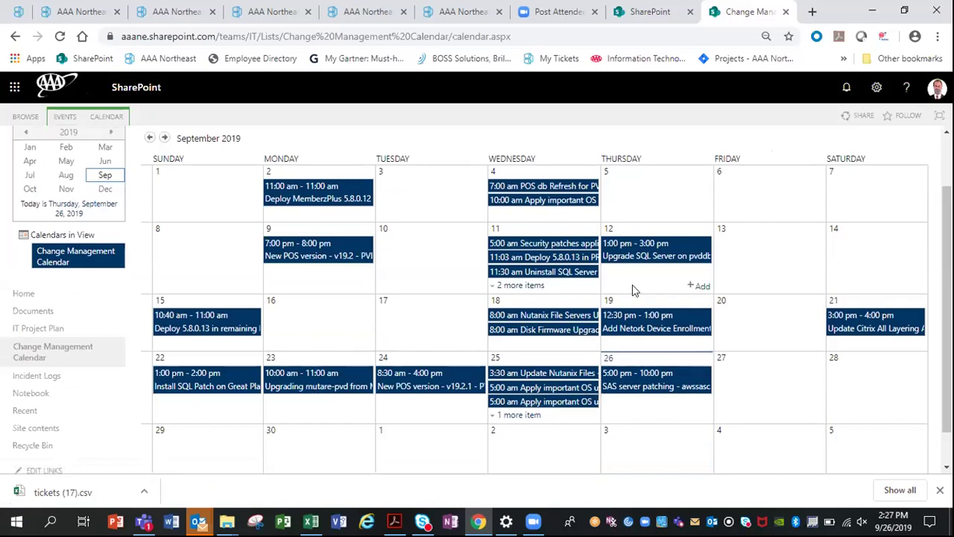
click(522, 287)
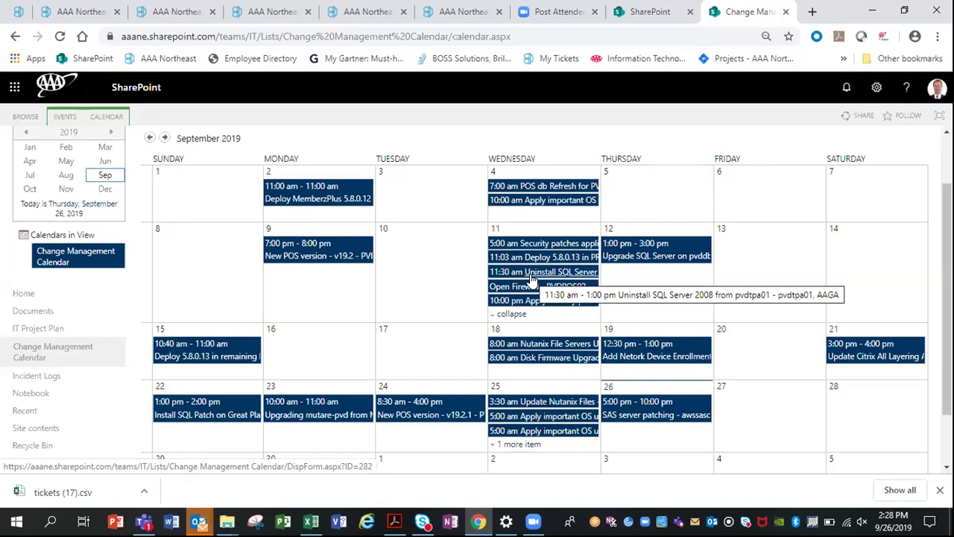
click(530, 274)
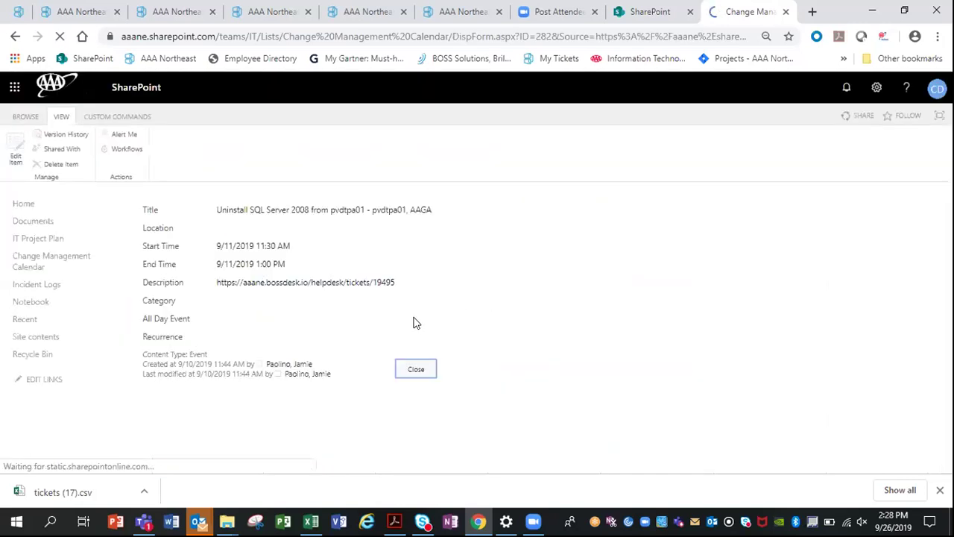
click(323, 285)
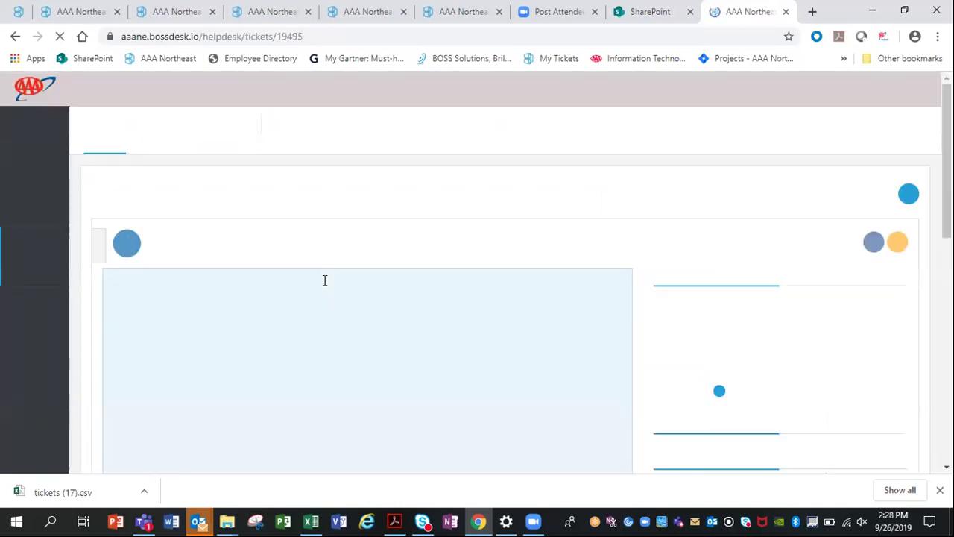
Step: Examine the SQL Server uninstall ticket's change details, testing and back out plans, notified teams and closing comment
scroll(359, 302, down, 1)
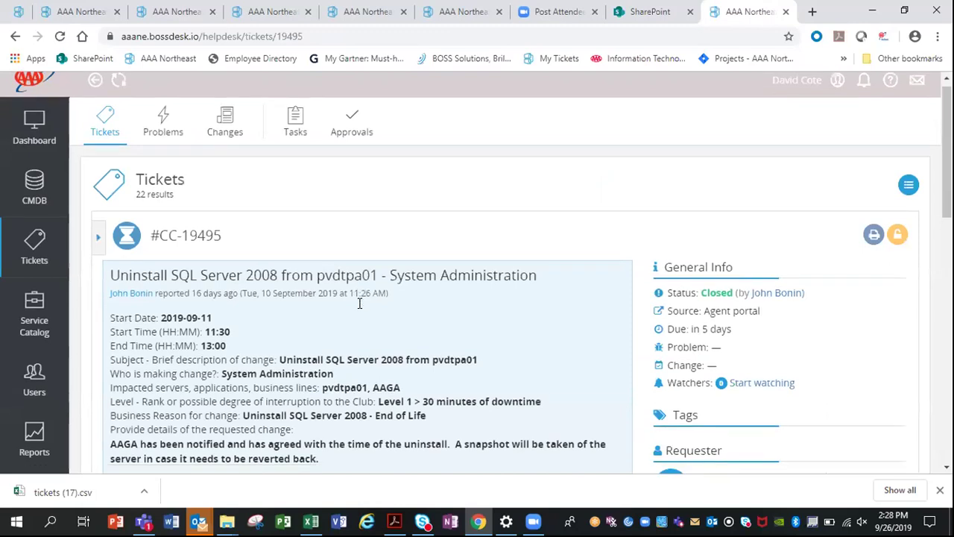
scroll(360, 302, down, 3)
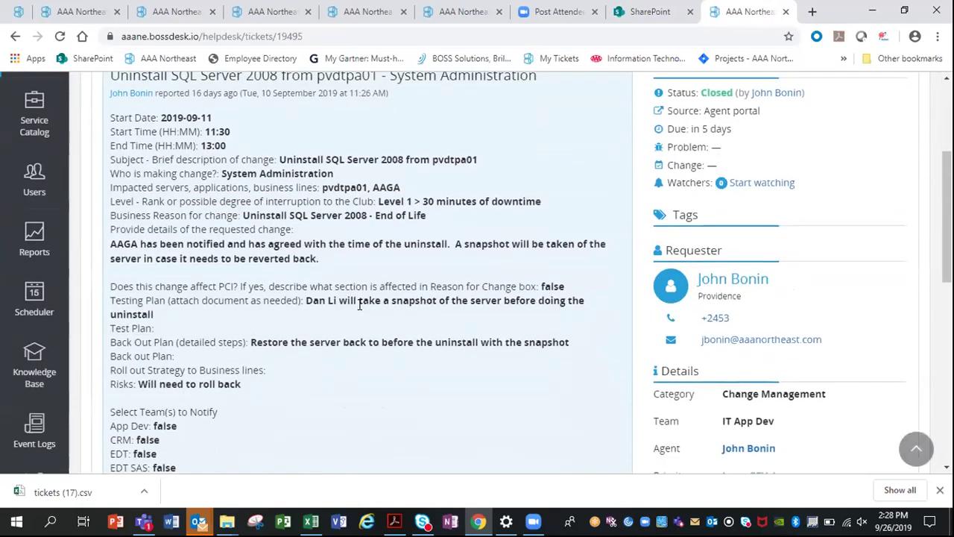
scroll(360, 307, down, 4)
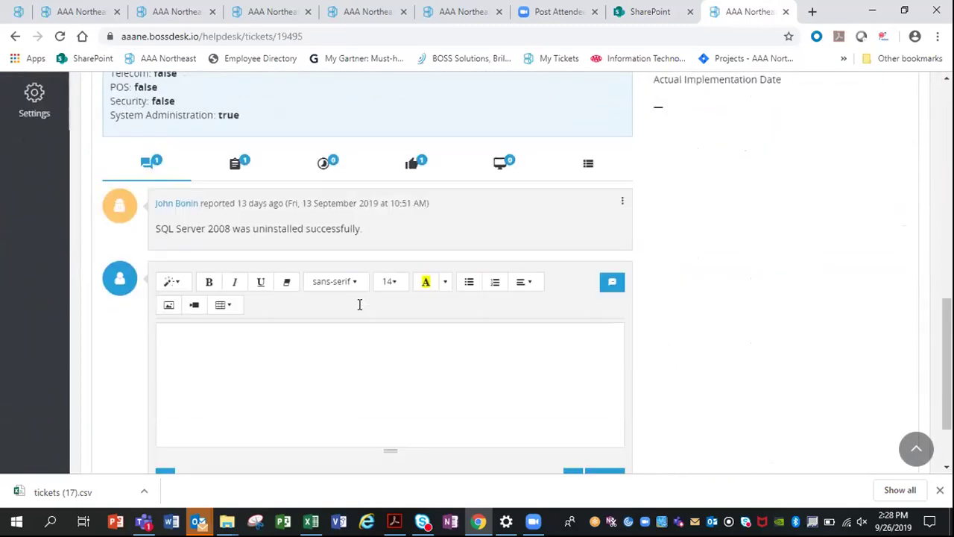
scroll(359, 305, down, 1)
scroll(359, 304, up, 7)
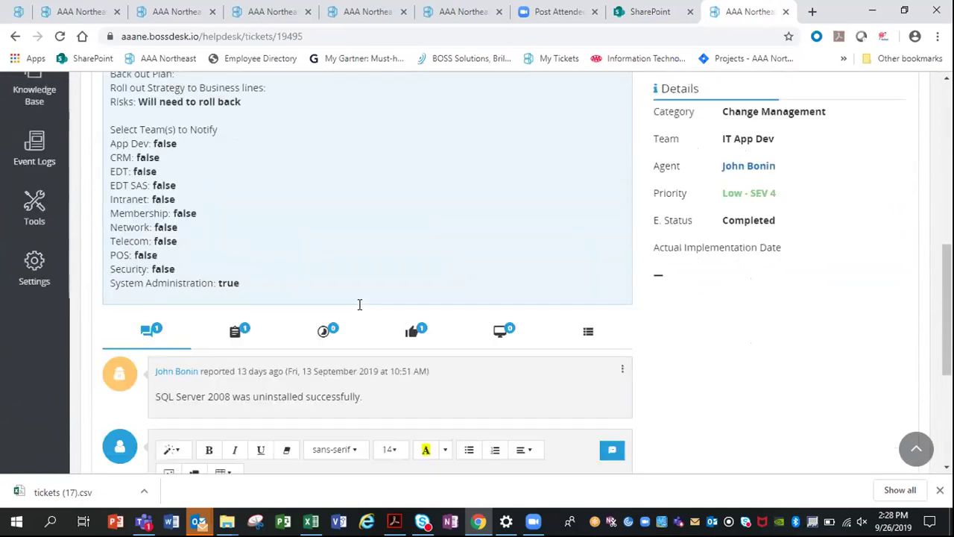
scroll(359, 307, up, 1)
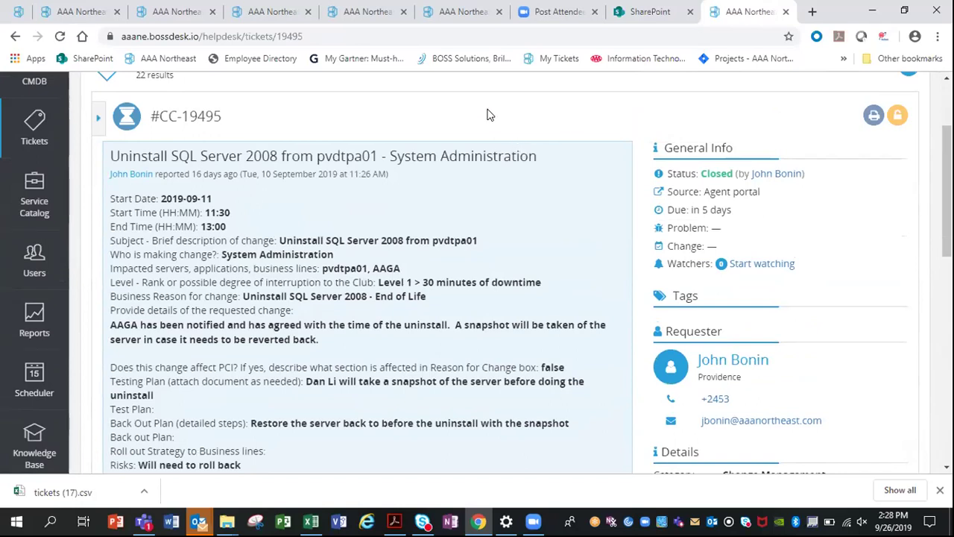
Step: Return to the IT Help Desk catalog page, open the full Service Catalog and look over its service categories
click(84, 12)
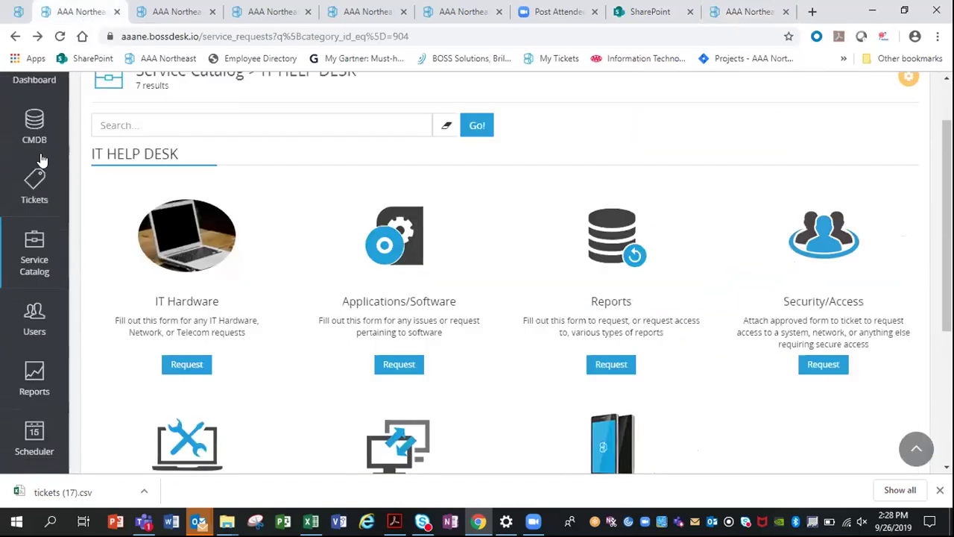
click(35, 240)
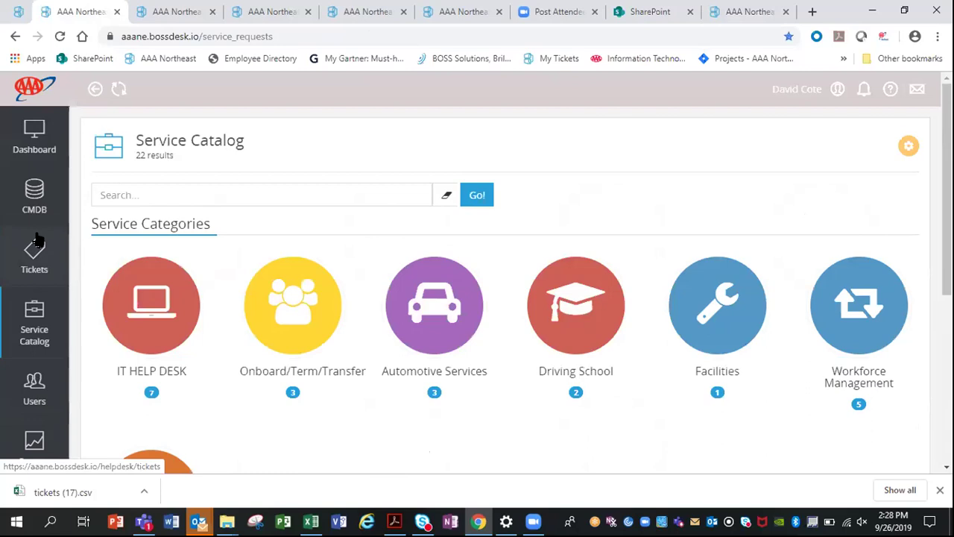
scroll(117, 251, down, 2)
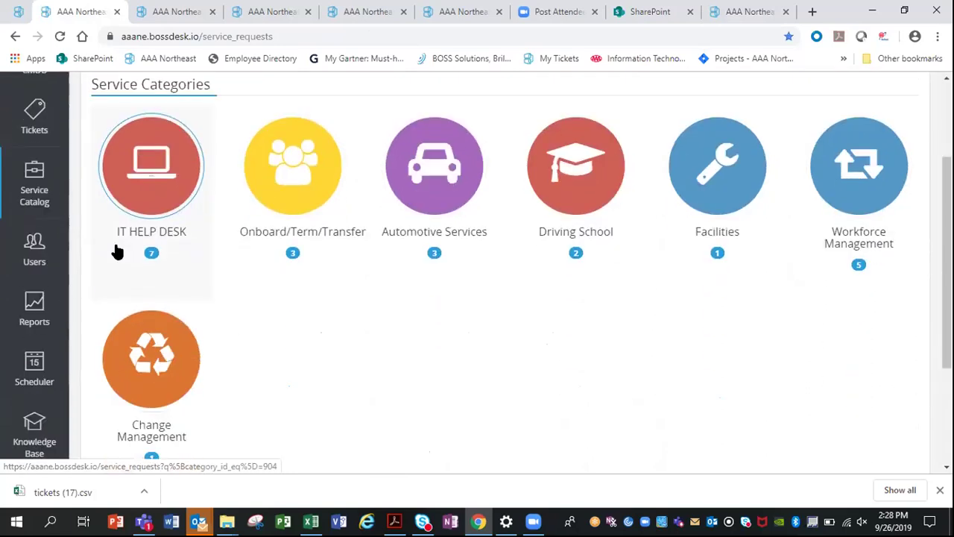
scroll(117, 251, down, 1)
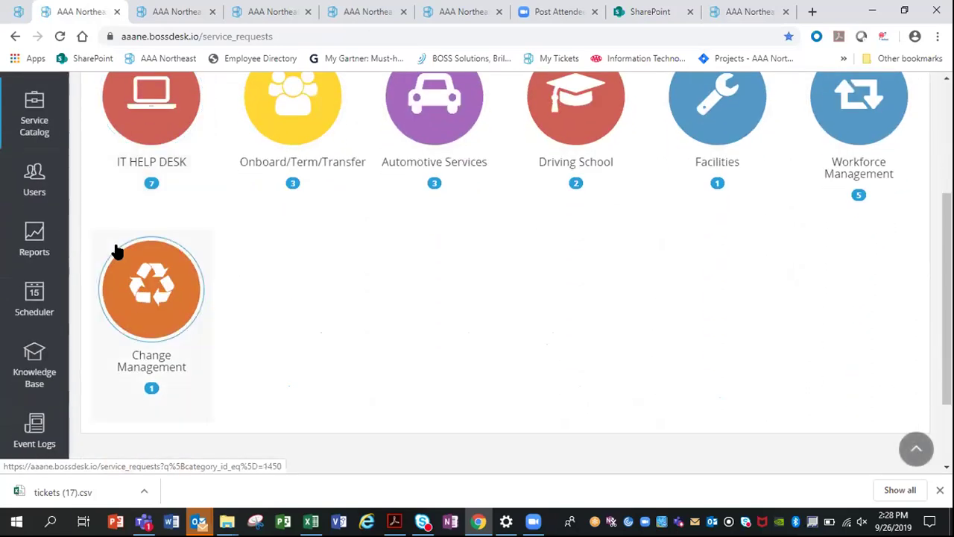
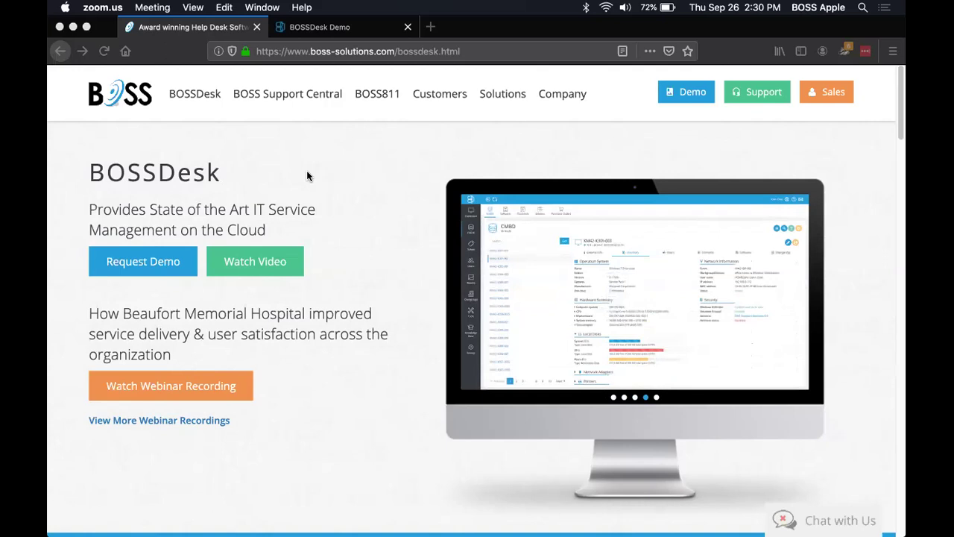
Step: Switch to the BOSSDesk Demo end-user portal and look over the Knowledge Base's top articles and categories
click(329, 30)
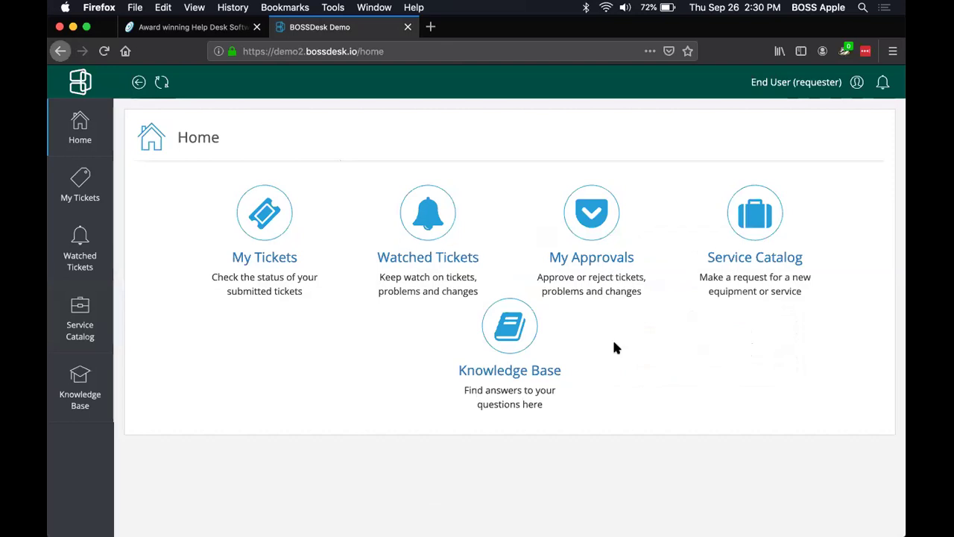
click(522, 324)
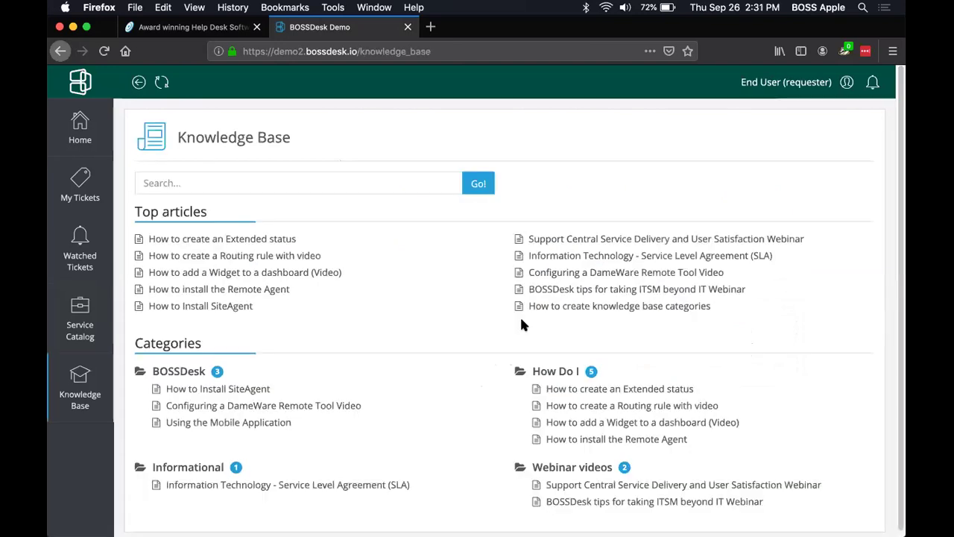
scroll(390, 333, down, 1)
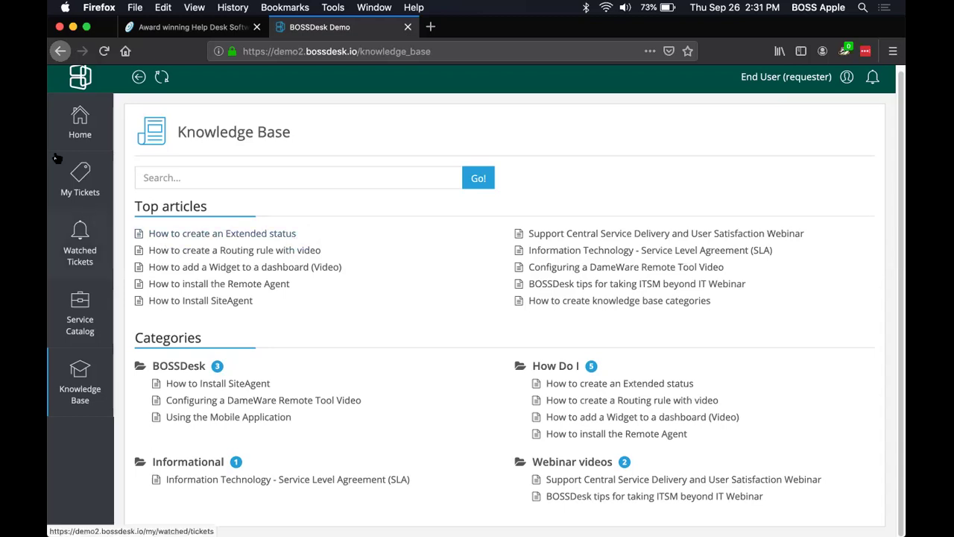
Step: Browse all service requests in the end-user portal's Service Catalog, then return to the portal's home page
click(80, 123)
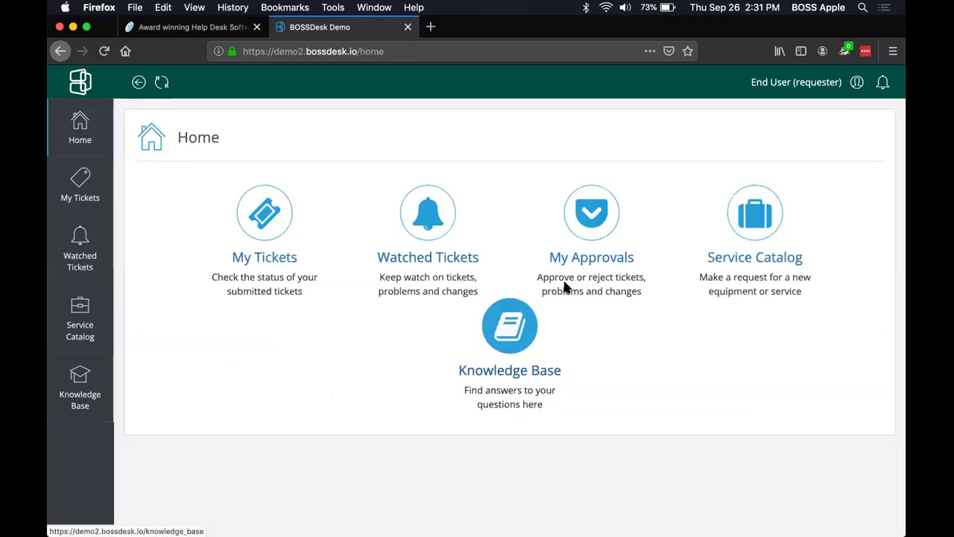
click(751, 233)
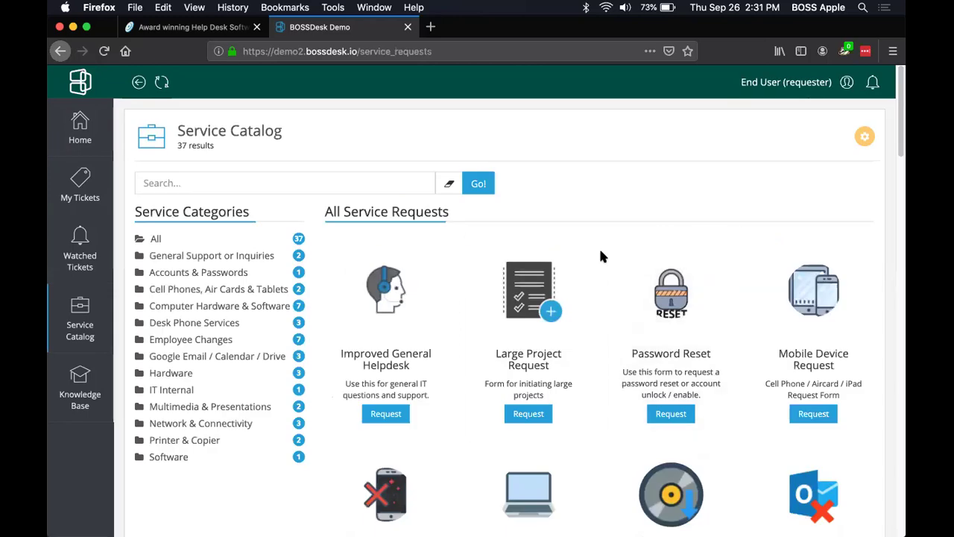
scroll(601, 254, down, 5)
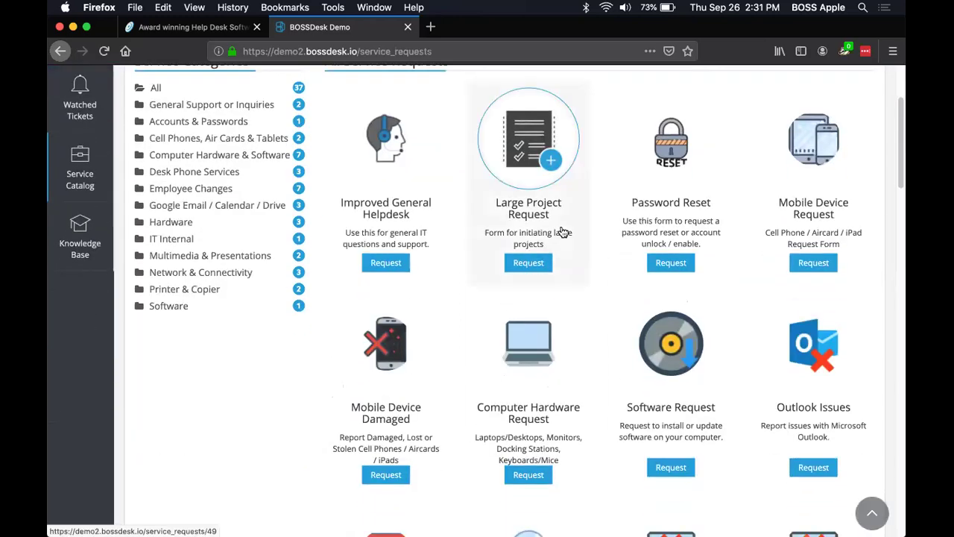
scroll(563, 232, down, 3)
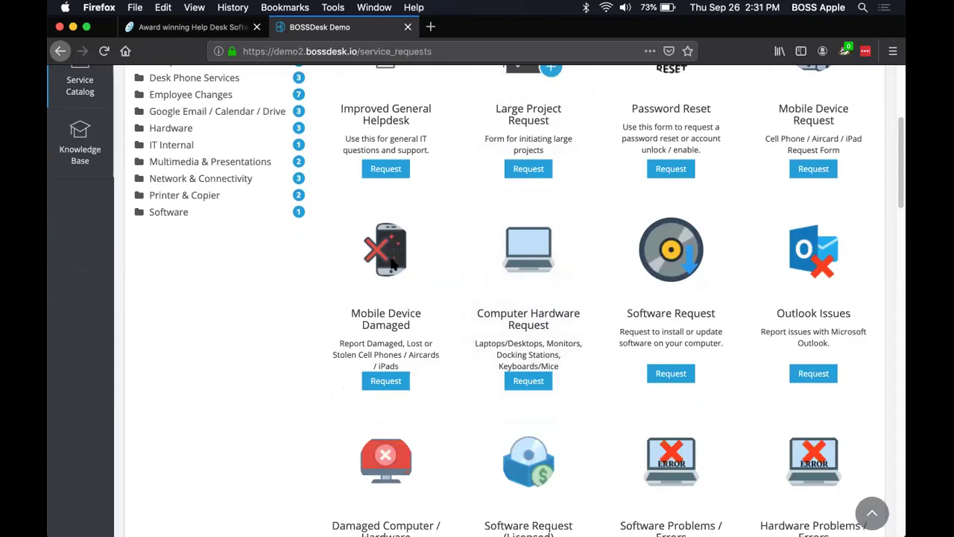
scroll(313, 287, down, 10)
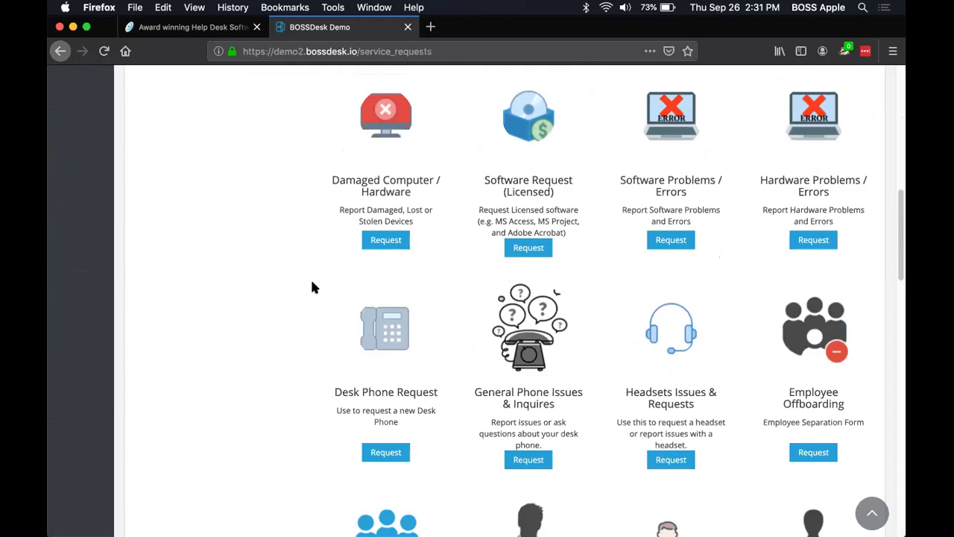
scroll(313, 287, down, 15)
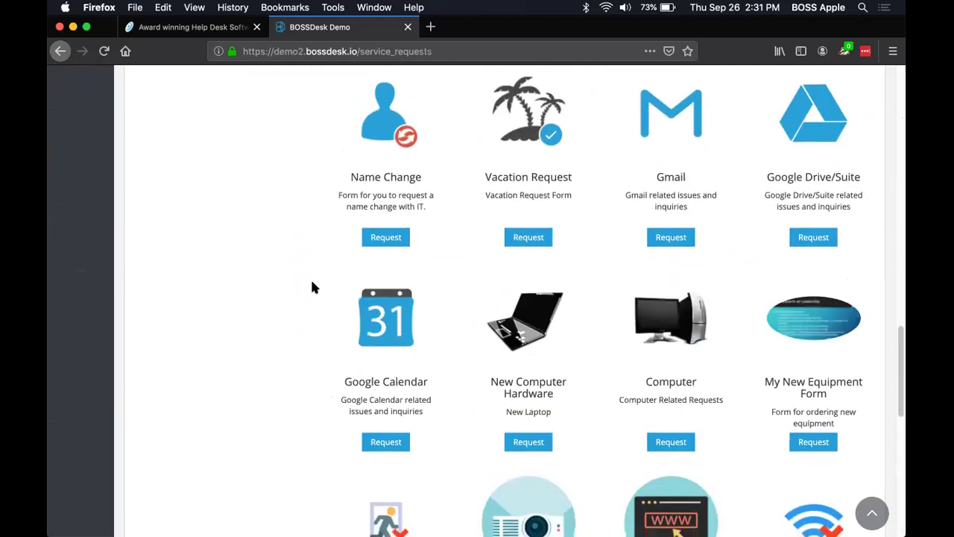
scroll(313, 287, down, 10)
scroll(313, 296, down, 3)
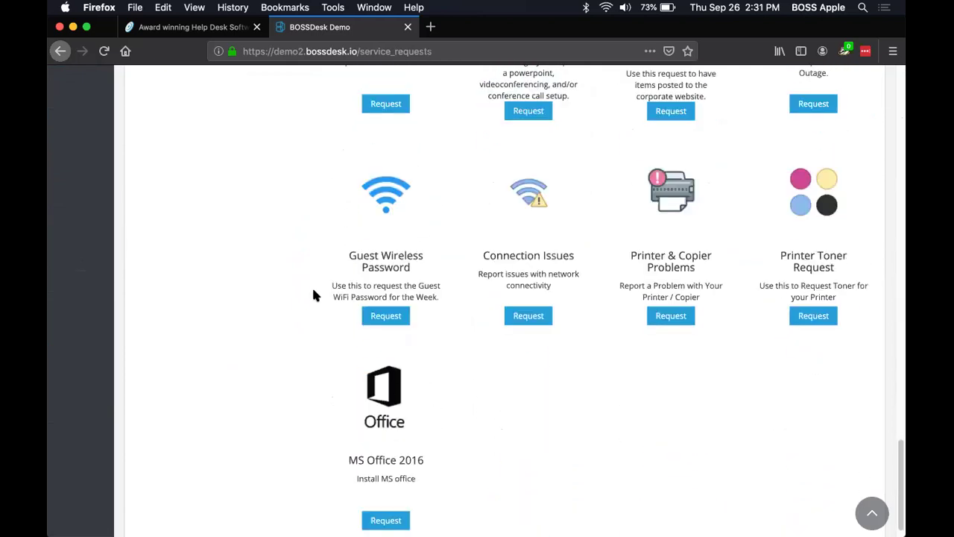
scroll(313, 296, up, 20)
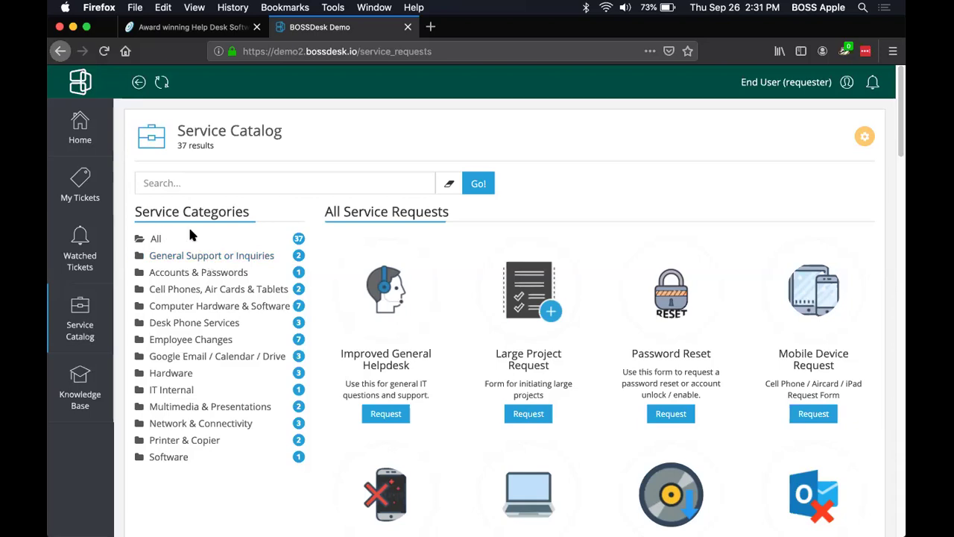
click(83, 134)
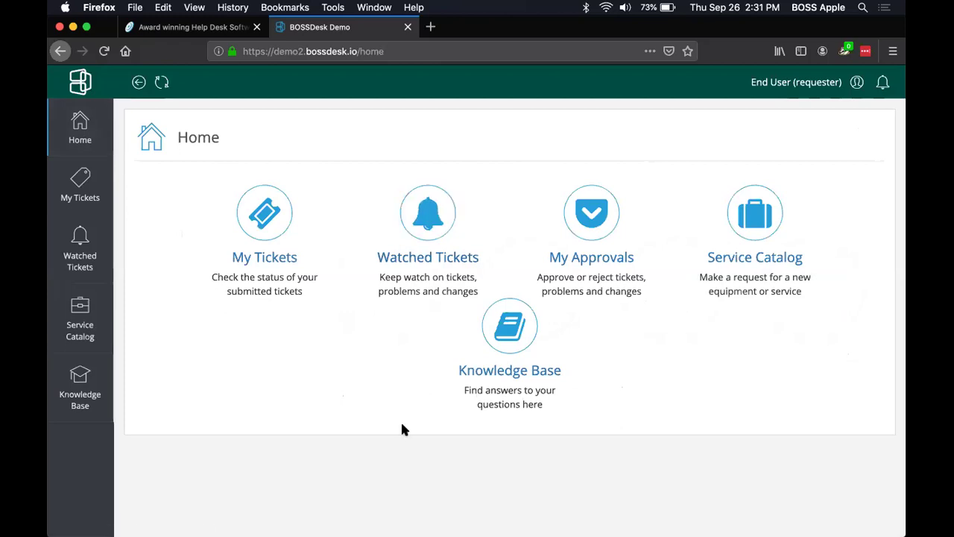
Step: Switch to the BOSSDesk agent dashboard in Google Chrome and open the CMDB list of configuration items
mouse_move(497, 526)
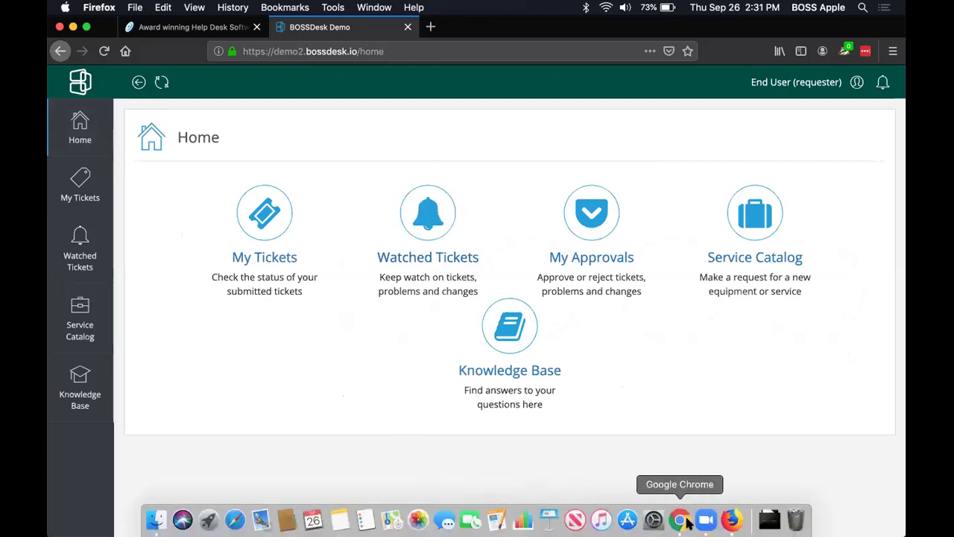
click(682, 522)
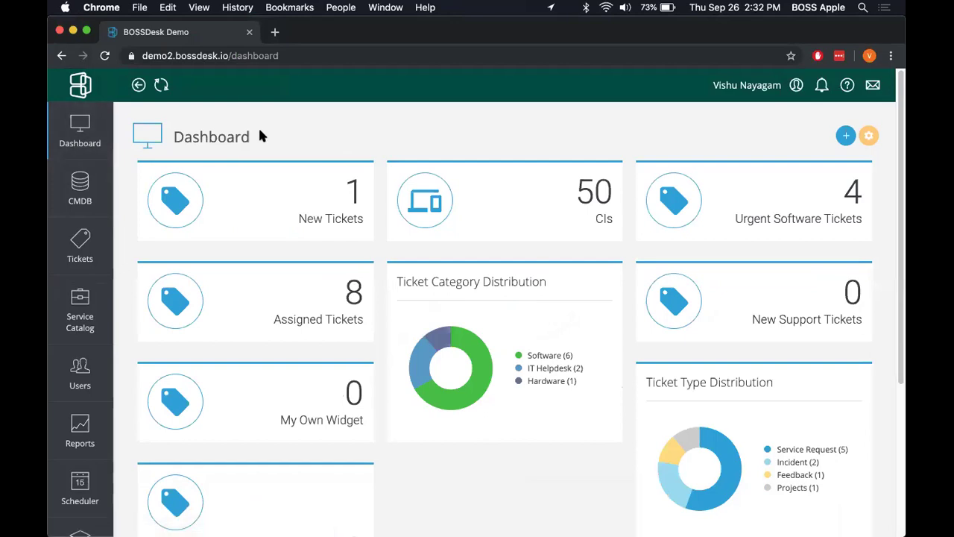
click(83, 190)
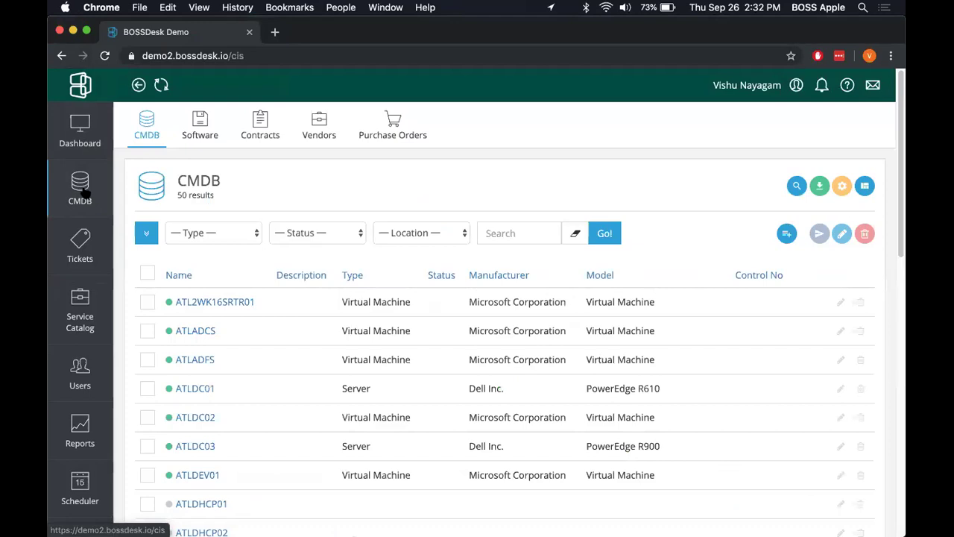
double_click(194, 182)
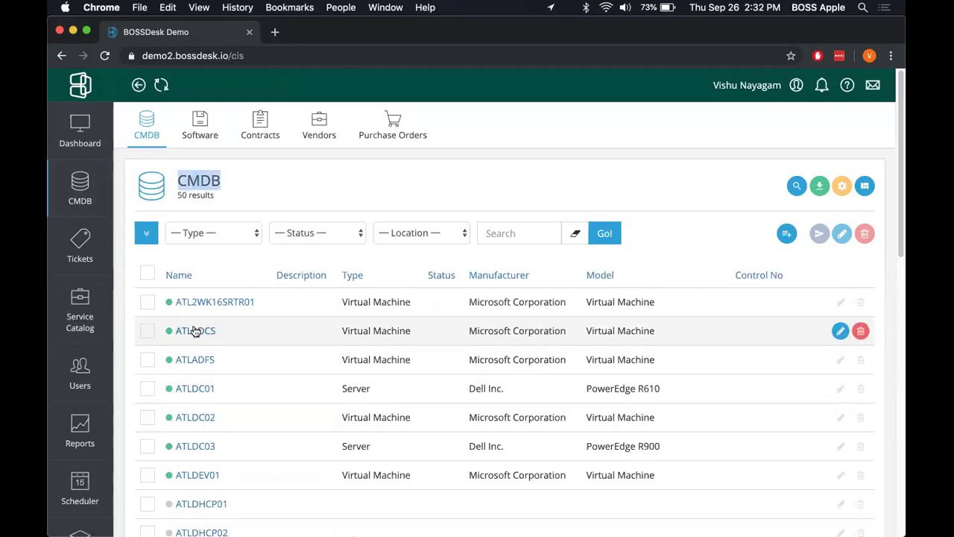
Step: Open the ATLDC01 server record and examine its general information and inventory details
click(201, 391)
scroll(298, 357, down, 3)
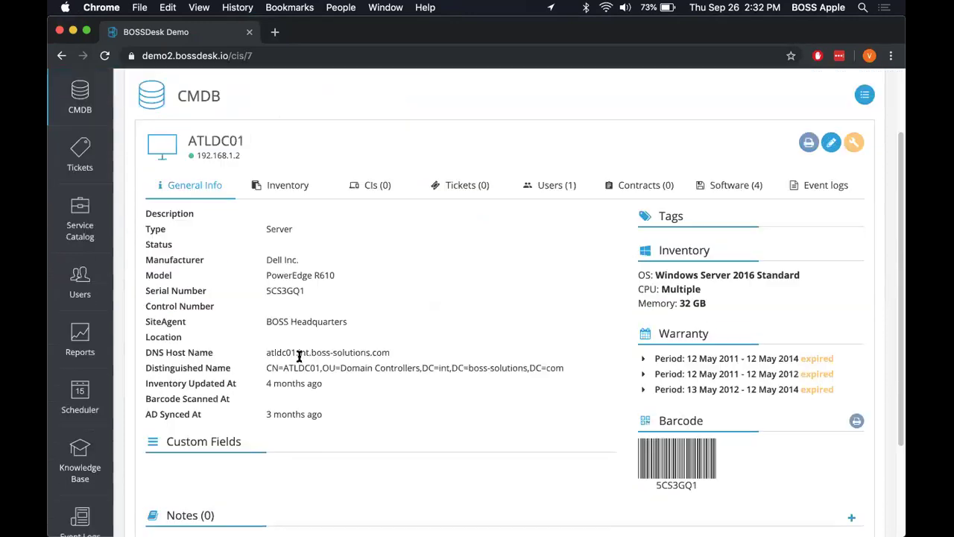
click(286, 192)
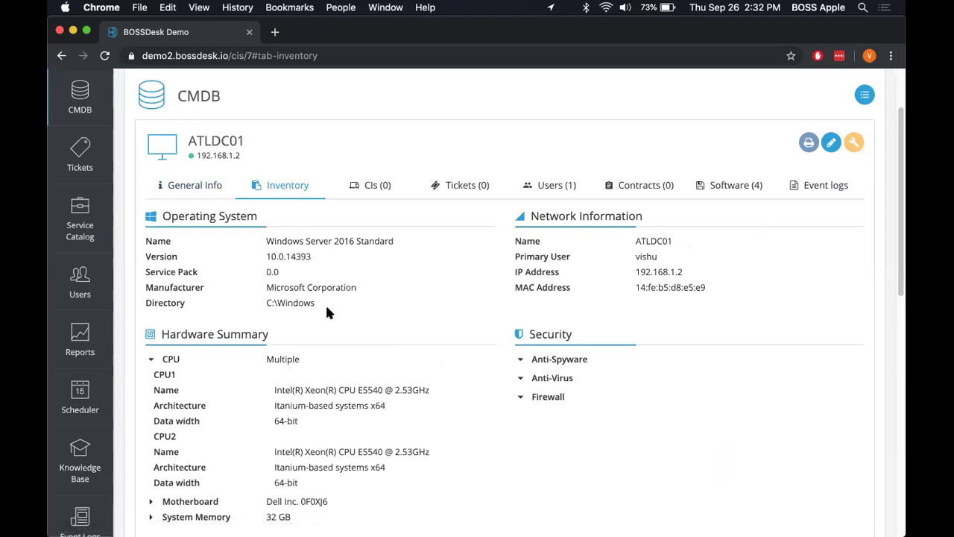
scroll(326, 313, down, 5)
scroll(330, 314, up, 8)
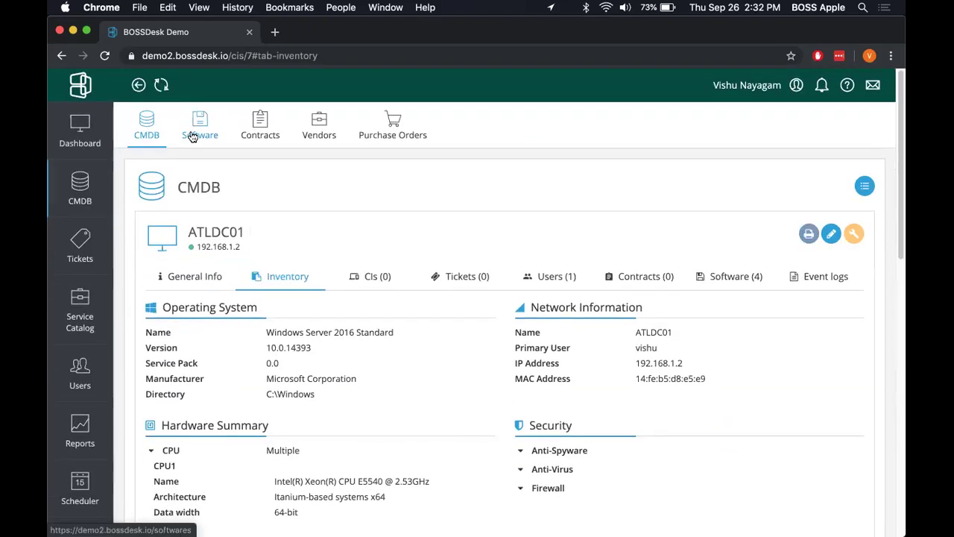
Step: View the CMDB's software and contracts lists and open the vendors list
click(191, 137)
click(258, 134)
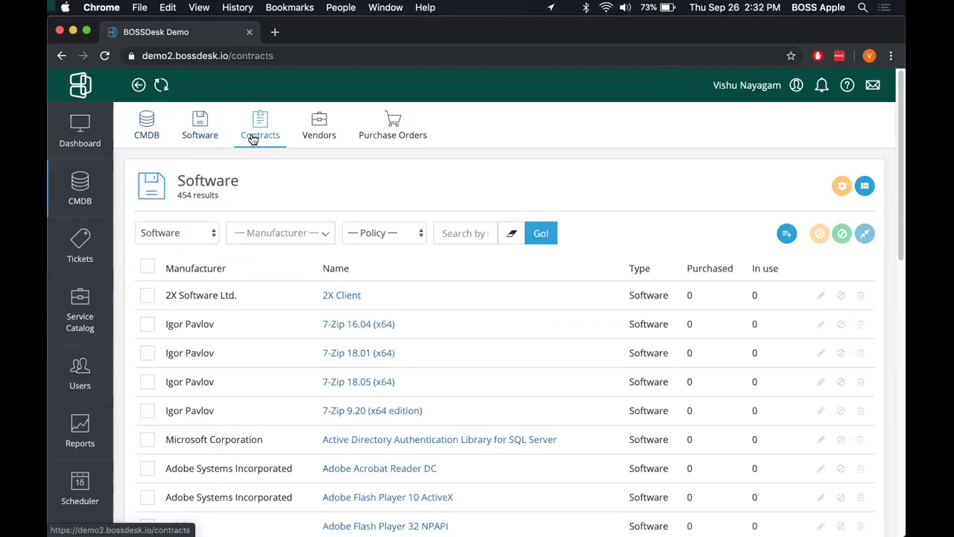
click(306, 138)
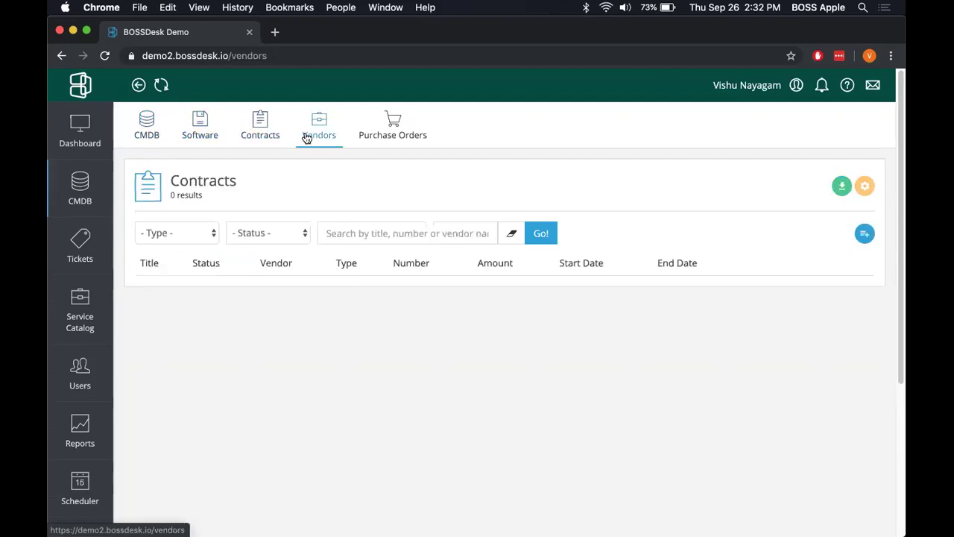
Step: View the purchase orders list, then the helpdesk's tickets, problems and changes lists
click(399, 133)
click(85, 258)
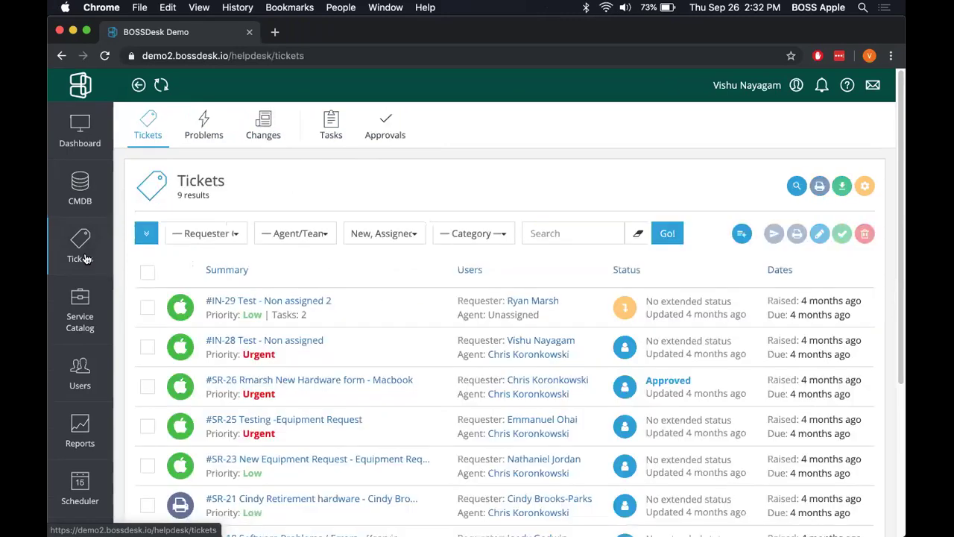
click(203, 142)
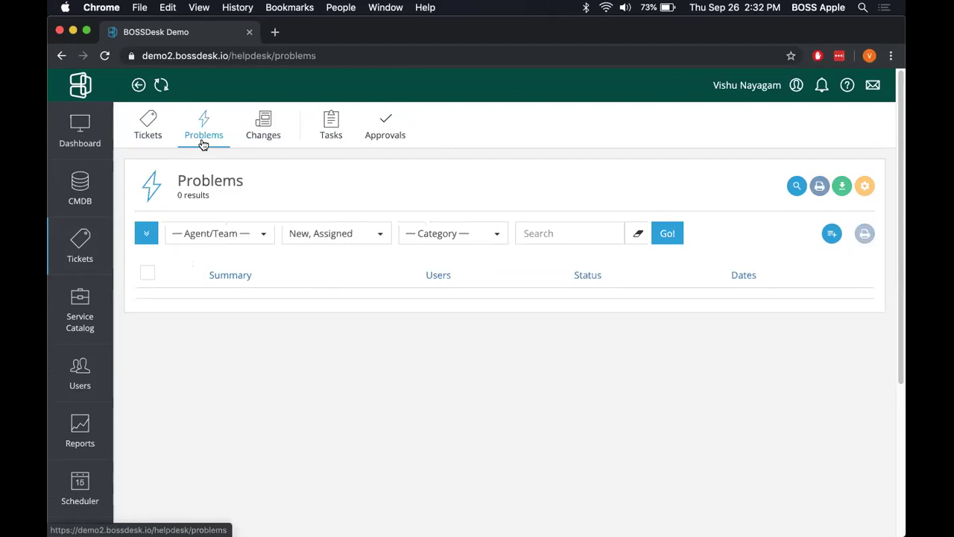
click(264, 130)
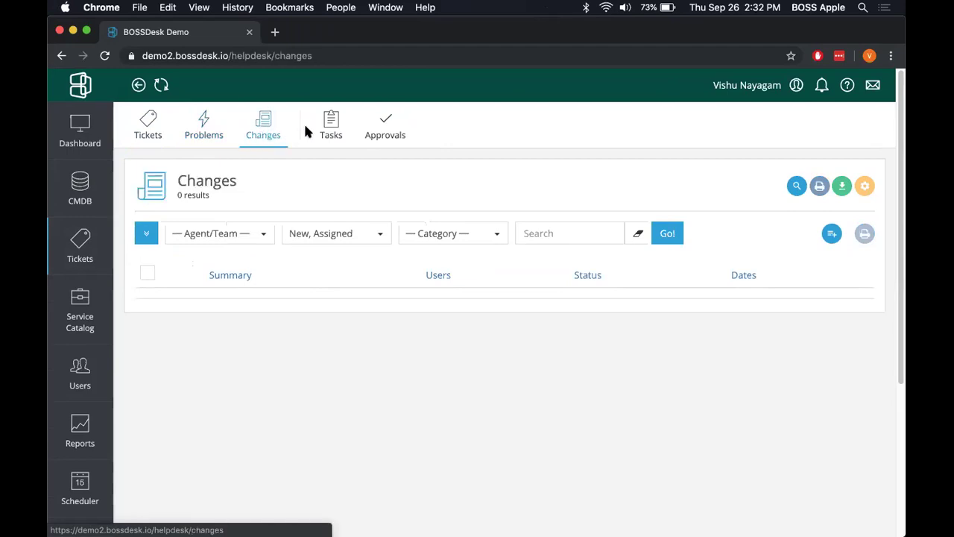
Step: Open the Ticket summary report from the ticket reports
scroll(87, 332, down, 1)
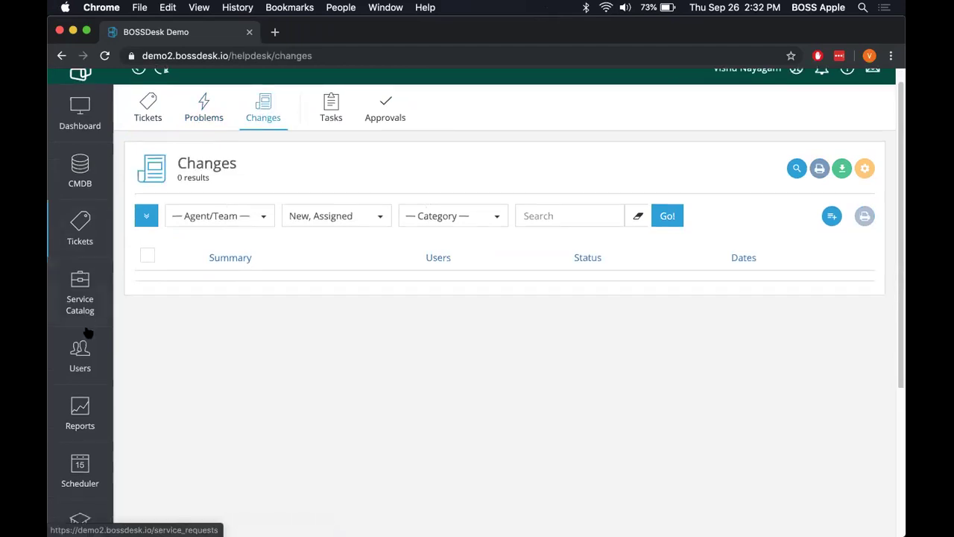
scroll(87, 333, down, 2)
click(79, 335)
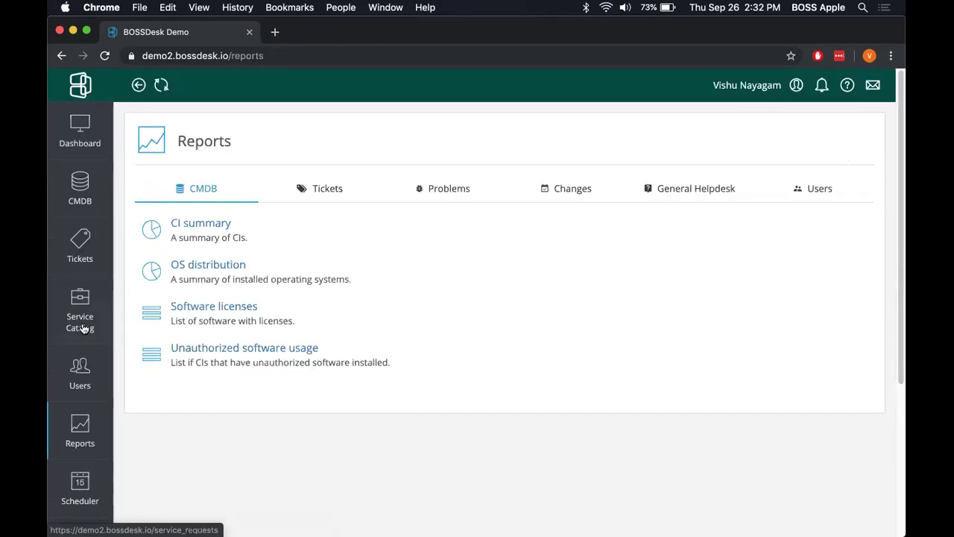
click(326, 188)
click(221, 223)
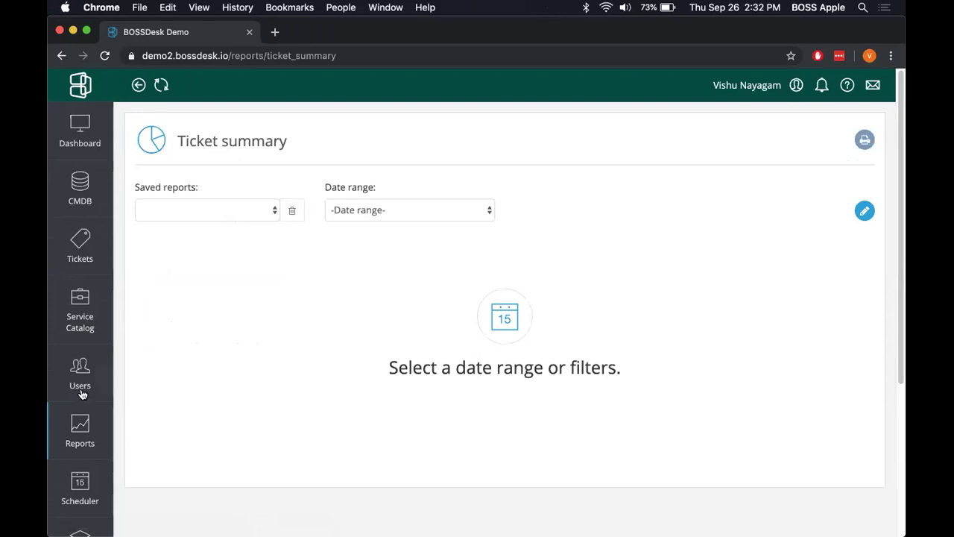
scroll(87, 402, down, 3)
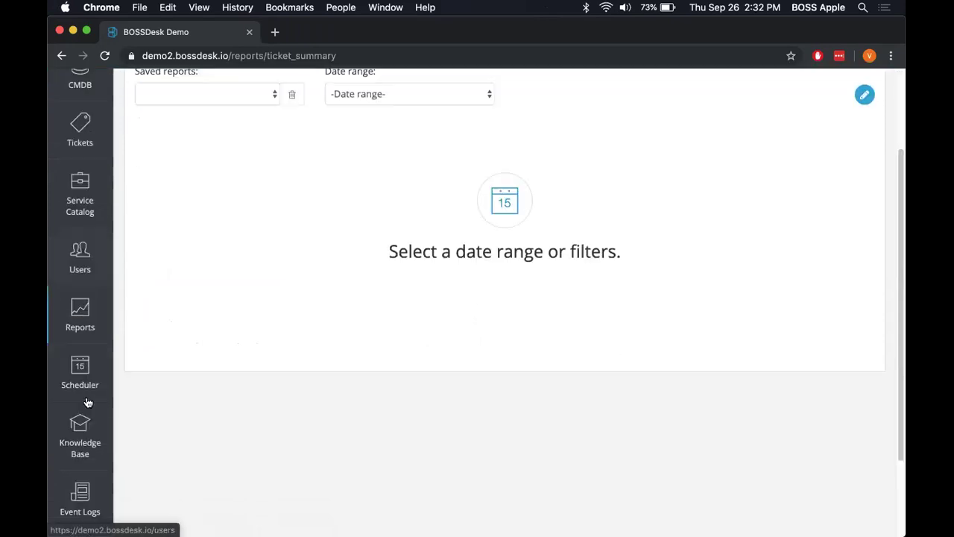
click(86, 372)
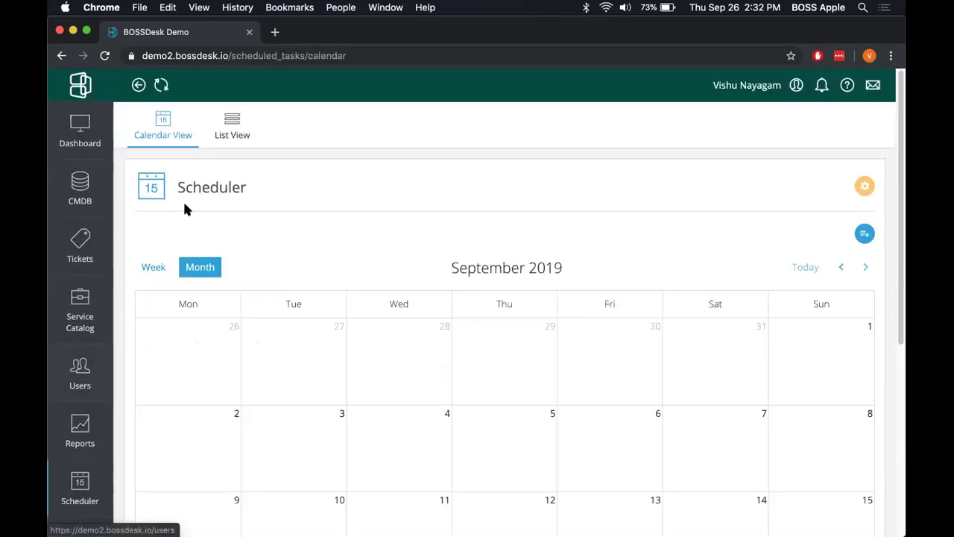
click(231, 132)
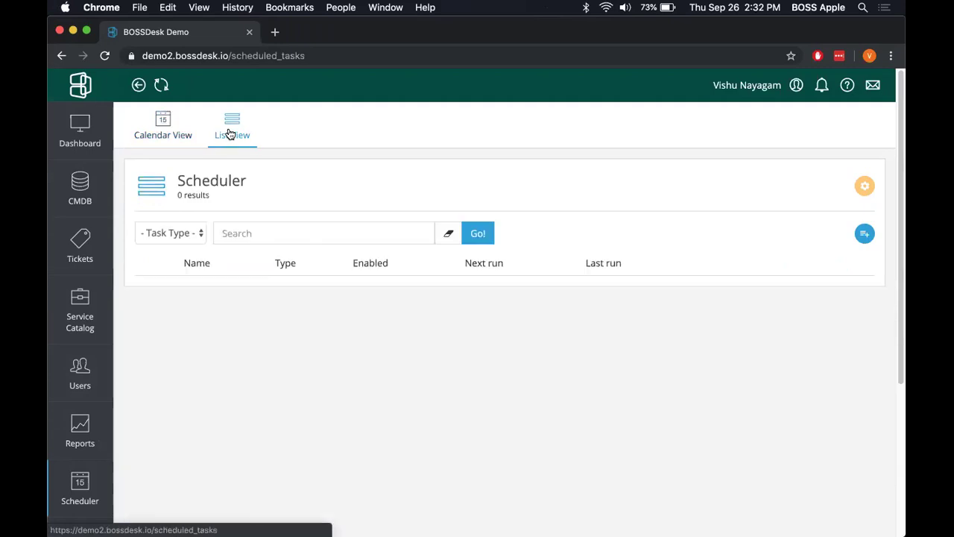
click(177, 234)
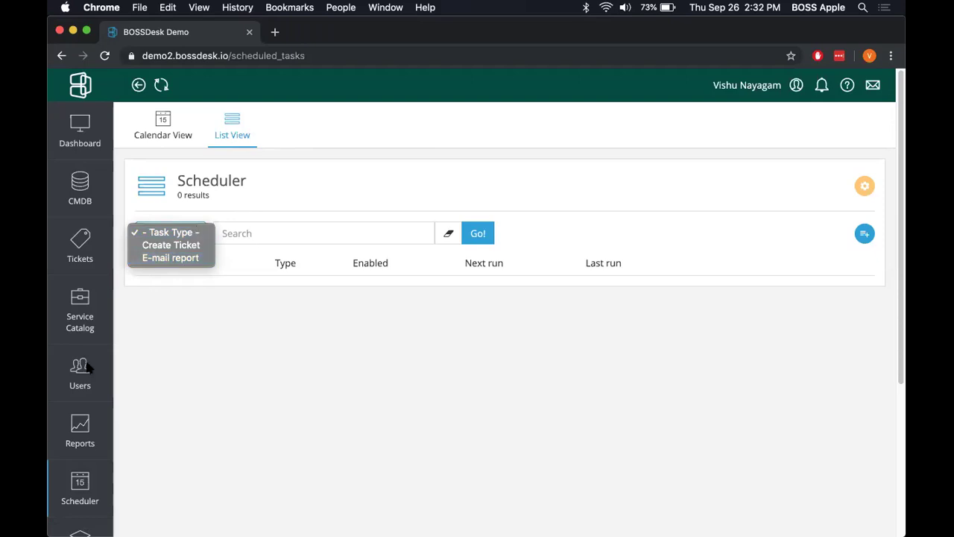
click(125, 378)
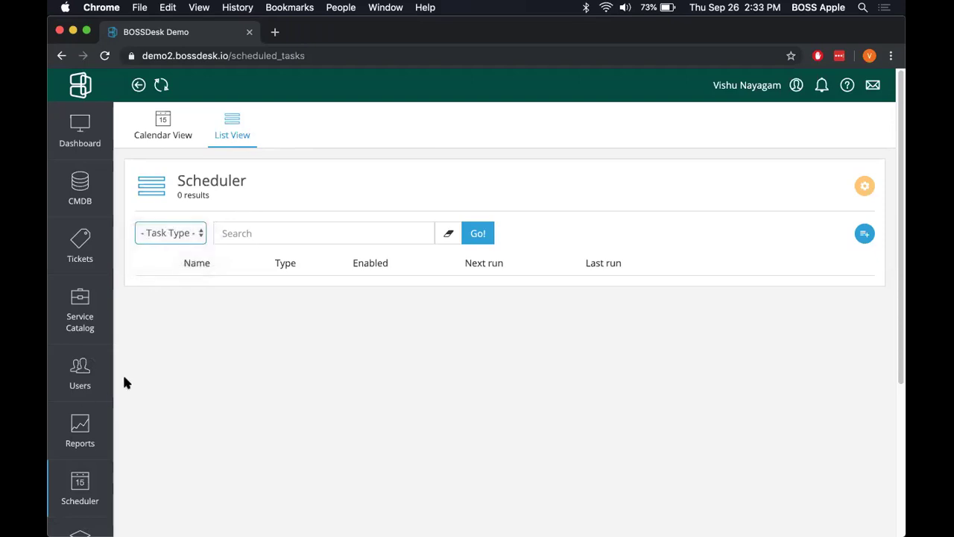
Step: View the Custom Fields, Locations, Announcements and Integrations pages of the general settings
scroll(125, 383, down, 5)
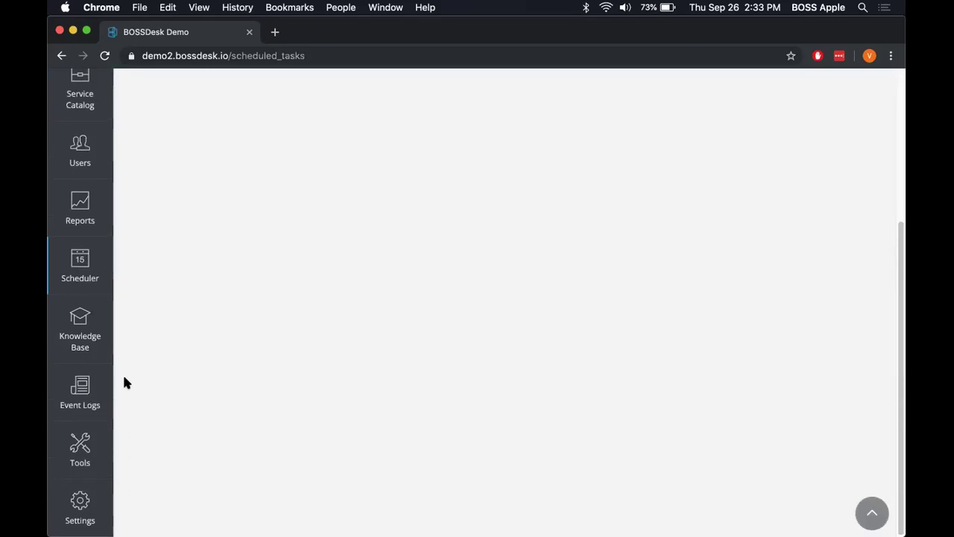
click(82, 503)
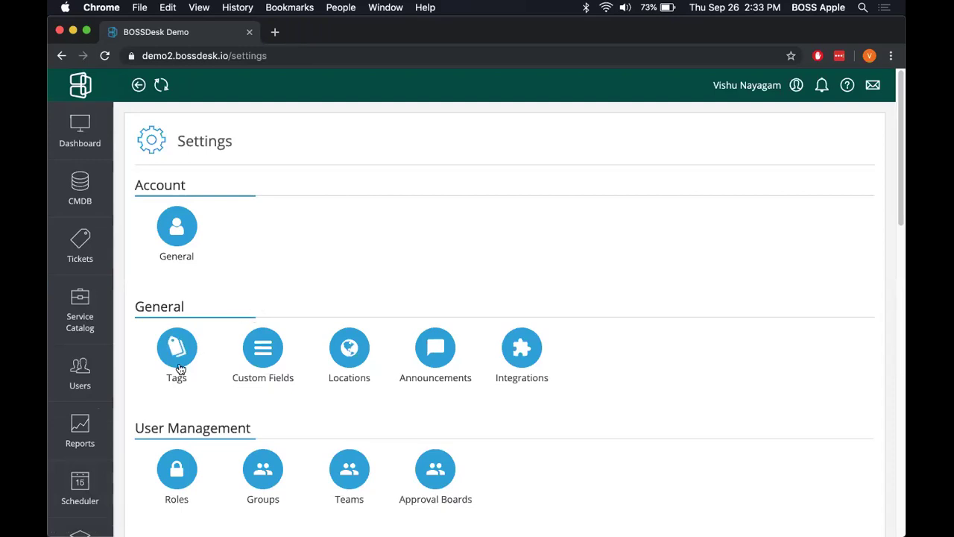
click(249, 363)
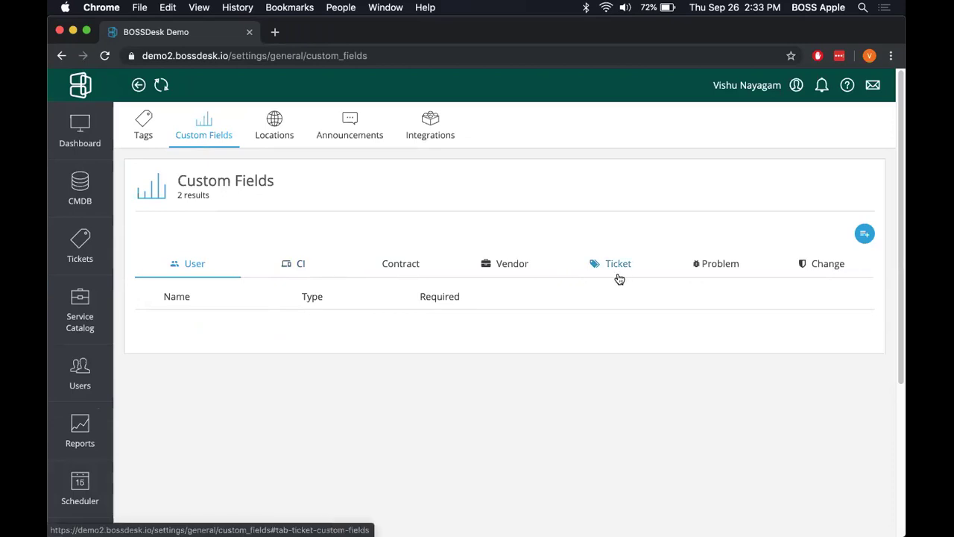
click(277, 136)
click(356, 139)
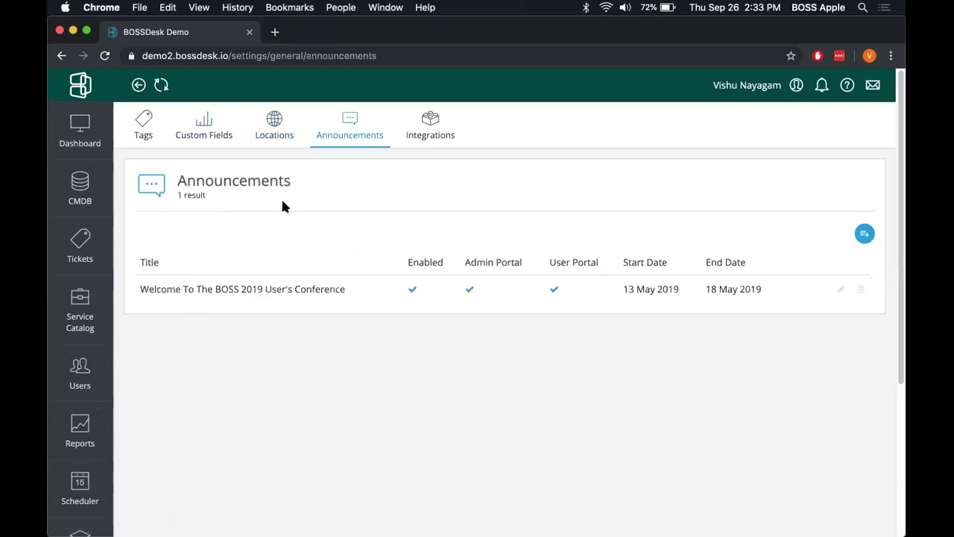
click(448, 128)
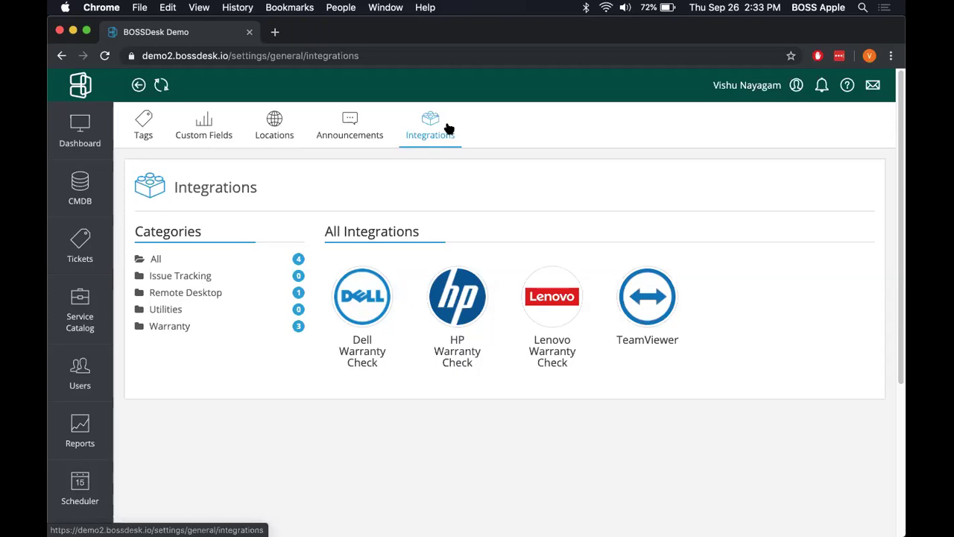
Step: Examine the Postboxes and Notifications pages of the e-mail settings, returning to the Settings overview after each
scroll(60, 387, down, 4)
scroll(80, 520, down, 3)
click(80, 515)
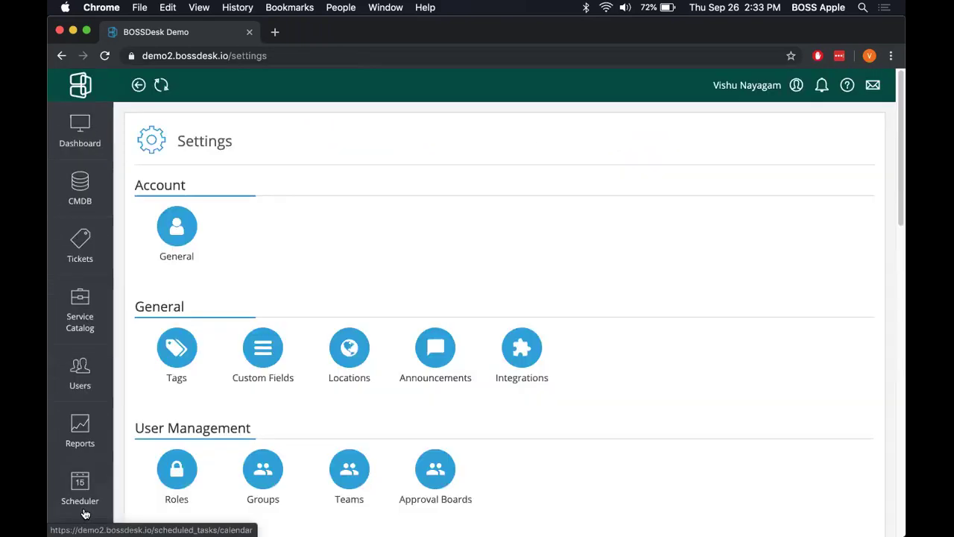
scroll(299, 406, down, 6)
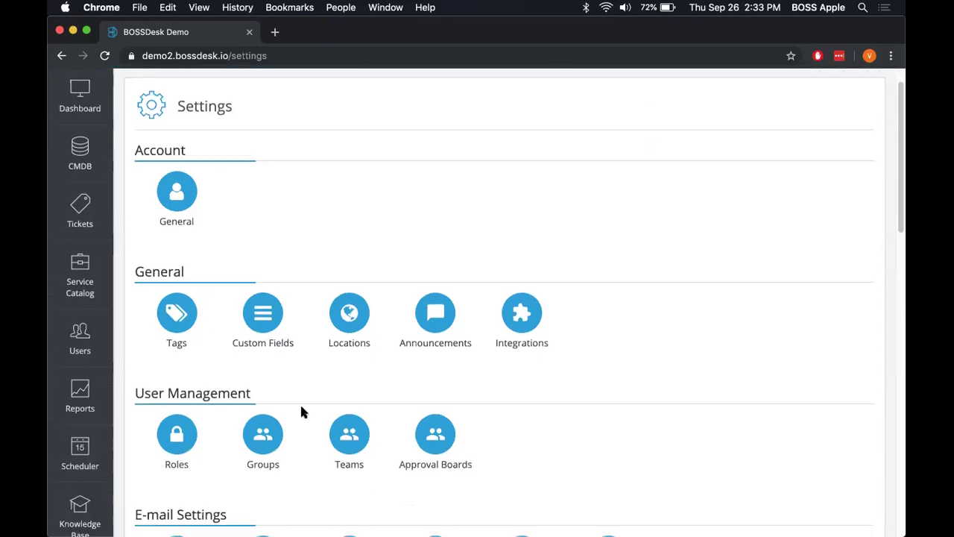
click(262, 317)
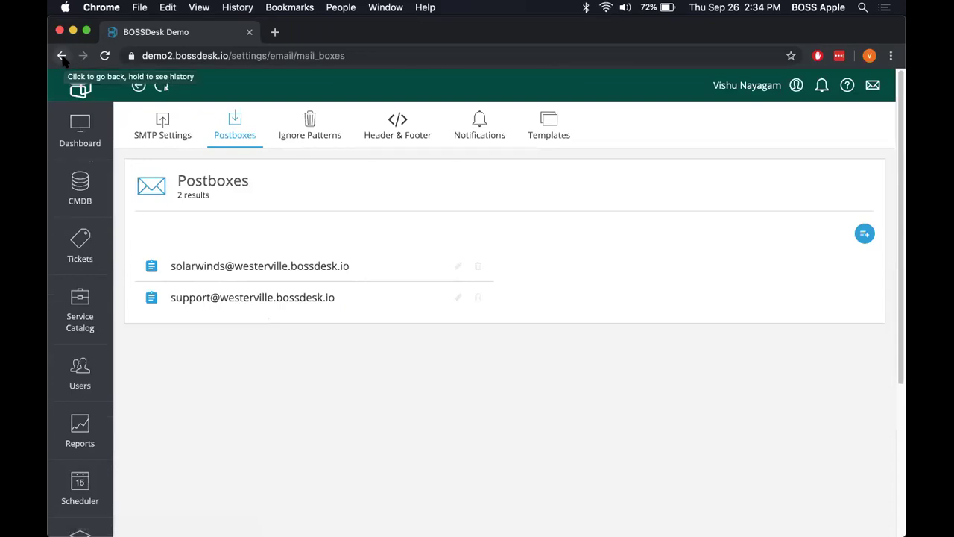
click(63, 59)
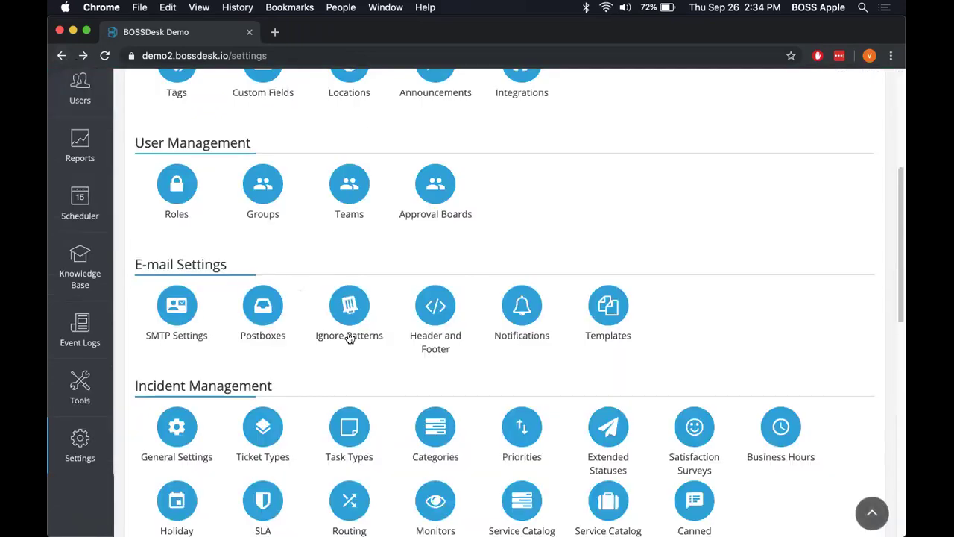
click(524, 311)
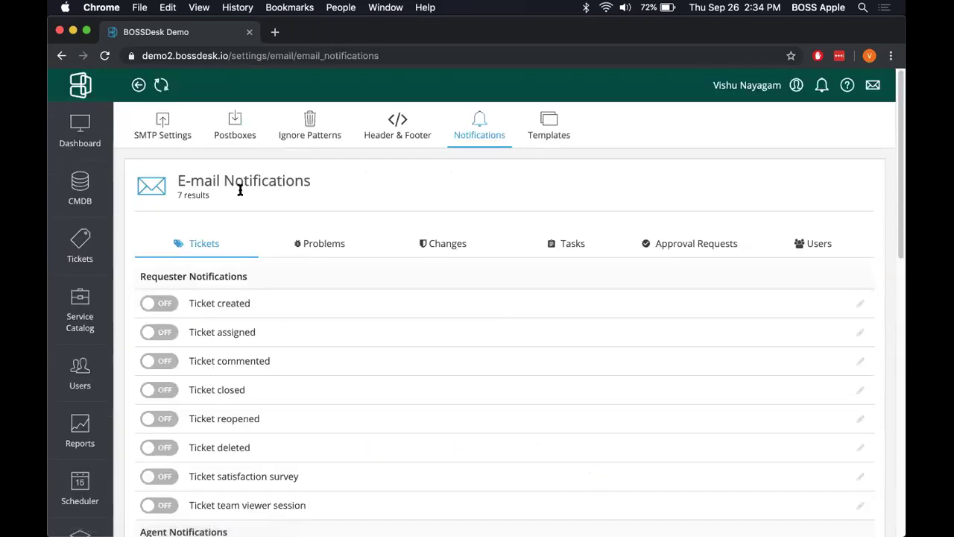
click(61, 55)
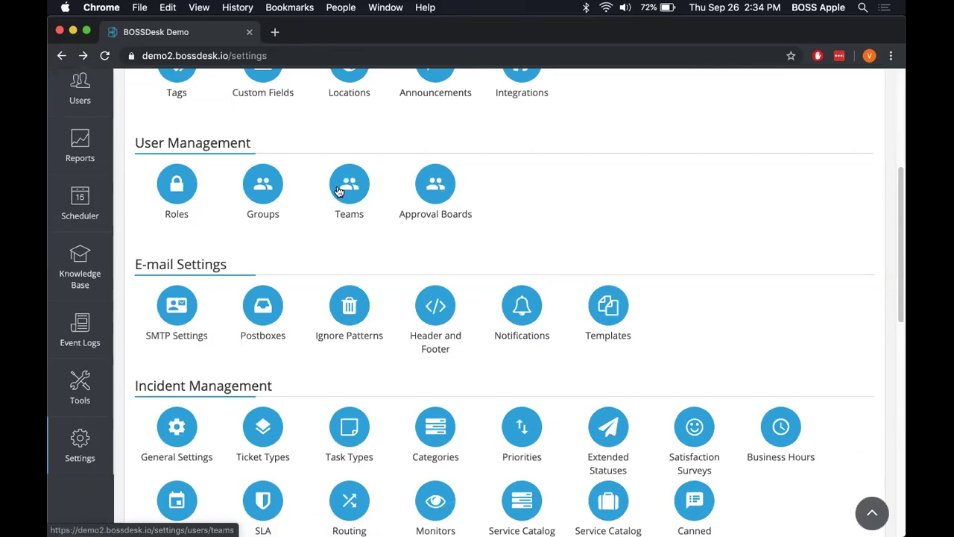
Step: Review the remaining Settings sections from User Management through Authentication Management, then return to the dashboard
scroll(338, 190, down, 1)
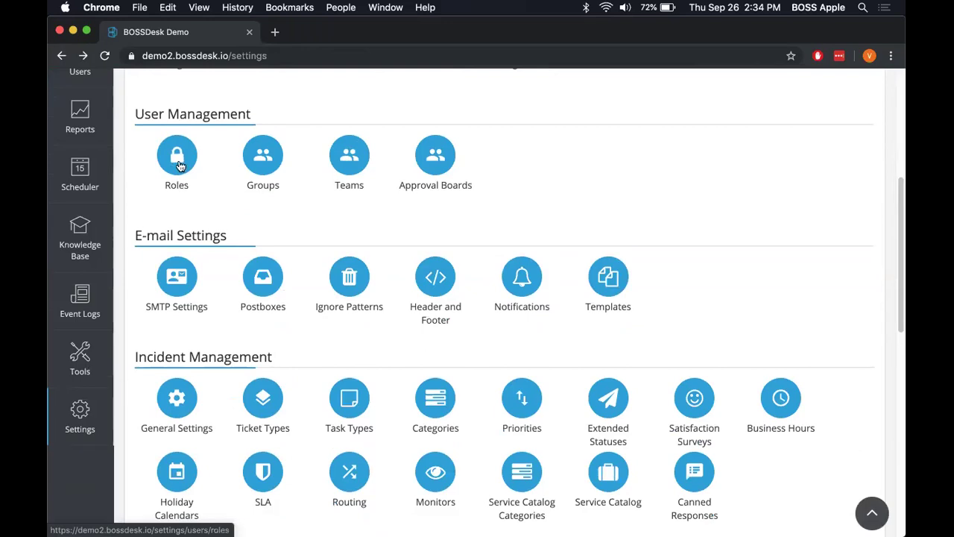
scroll(179, 165, down, 10)
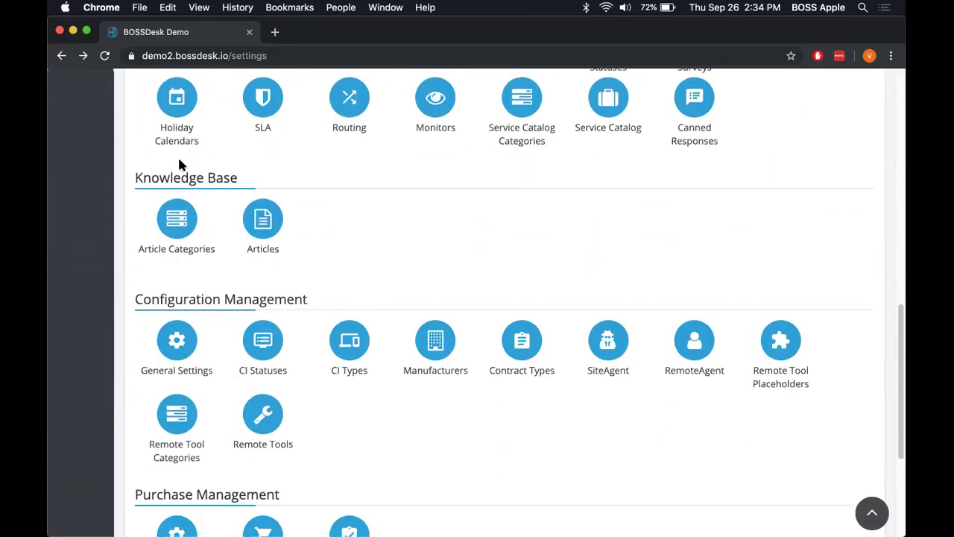
scroll(256, 222, down, 4)
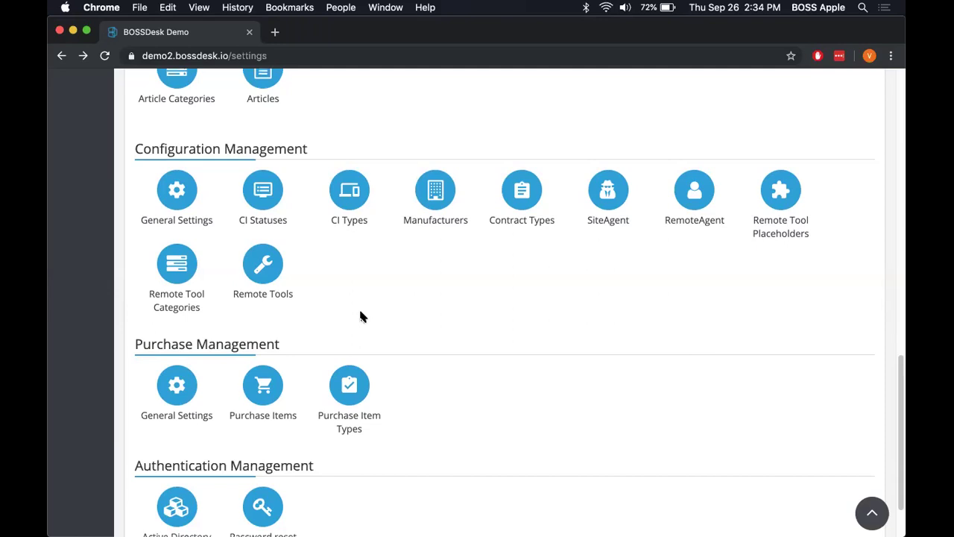
scroll(360, 317, down, 2)
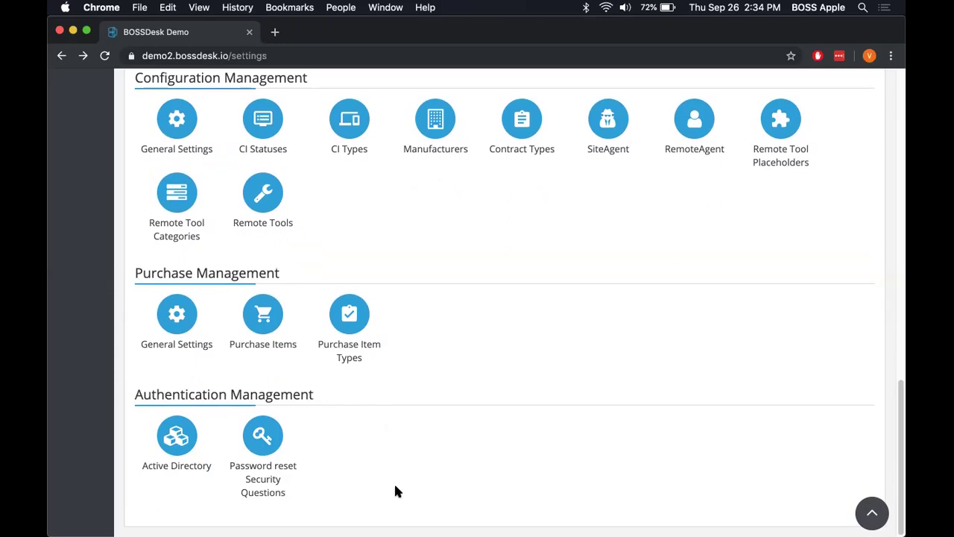
scroll(395, 491, up, 15)
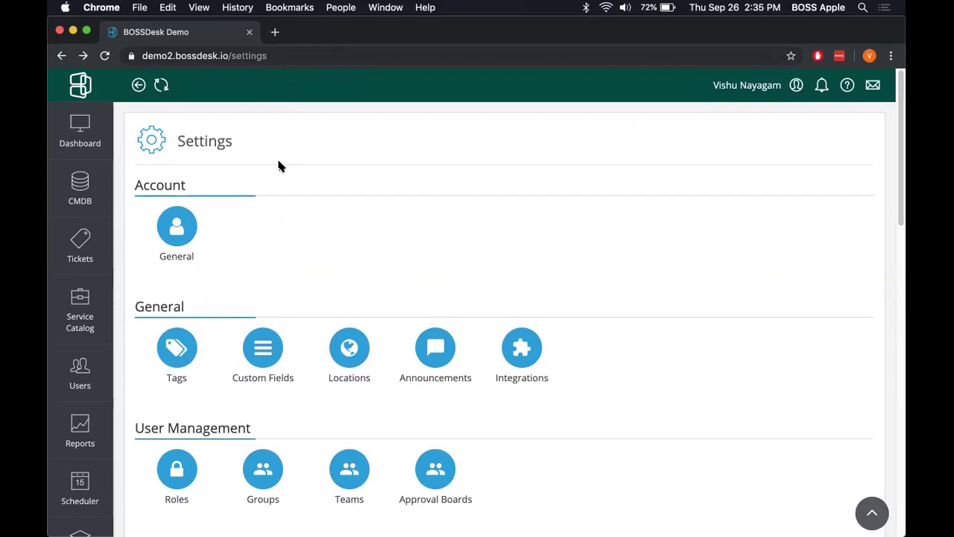
click(76, 151)
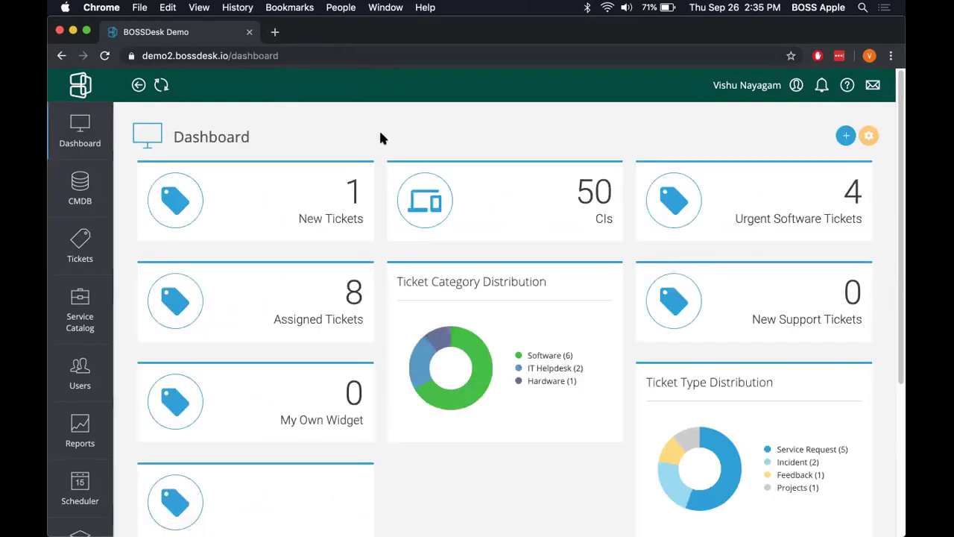